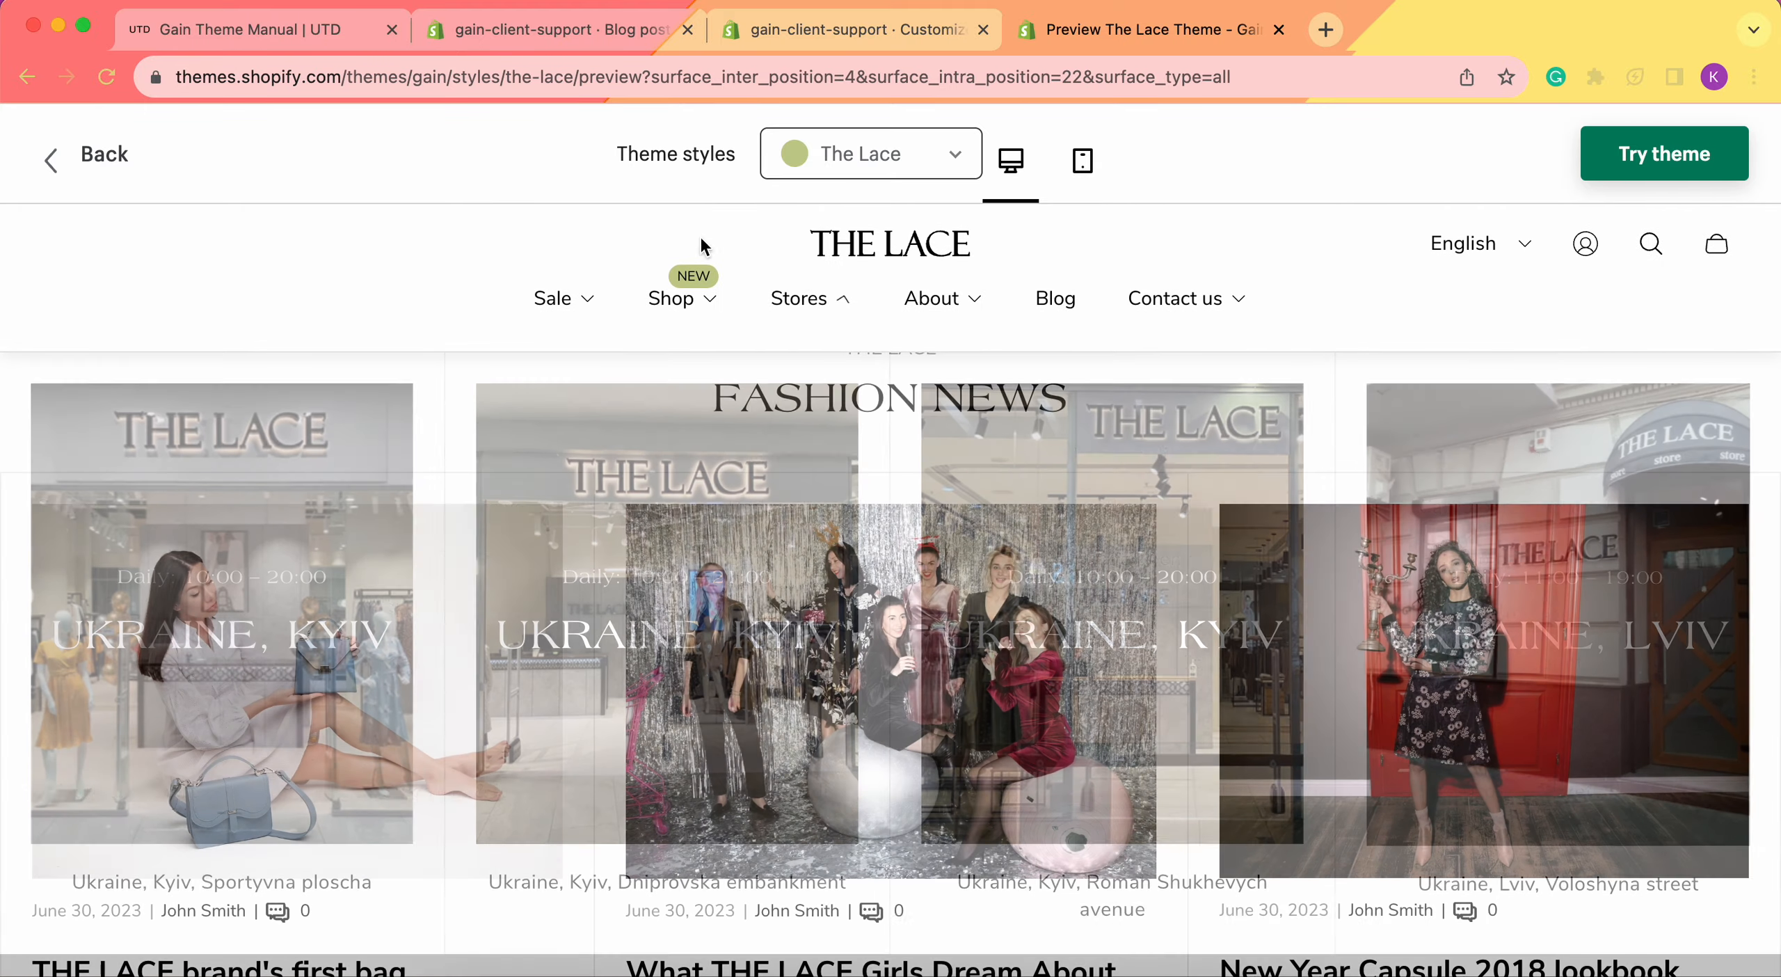
# Examine the Fashion News blog section in The Lace theme preview, including its label, heading, article cards and bottom link.
pyautogui.moveTo(672, 298)
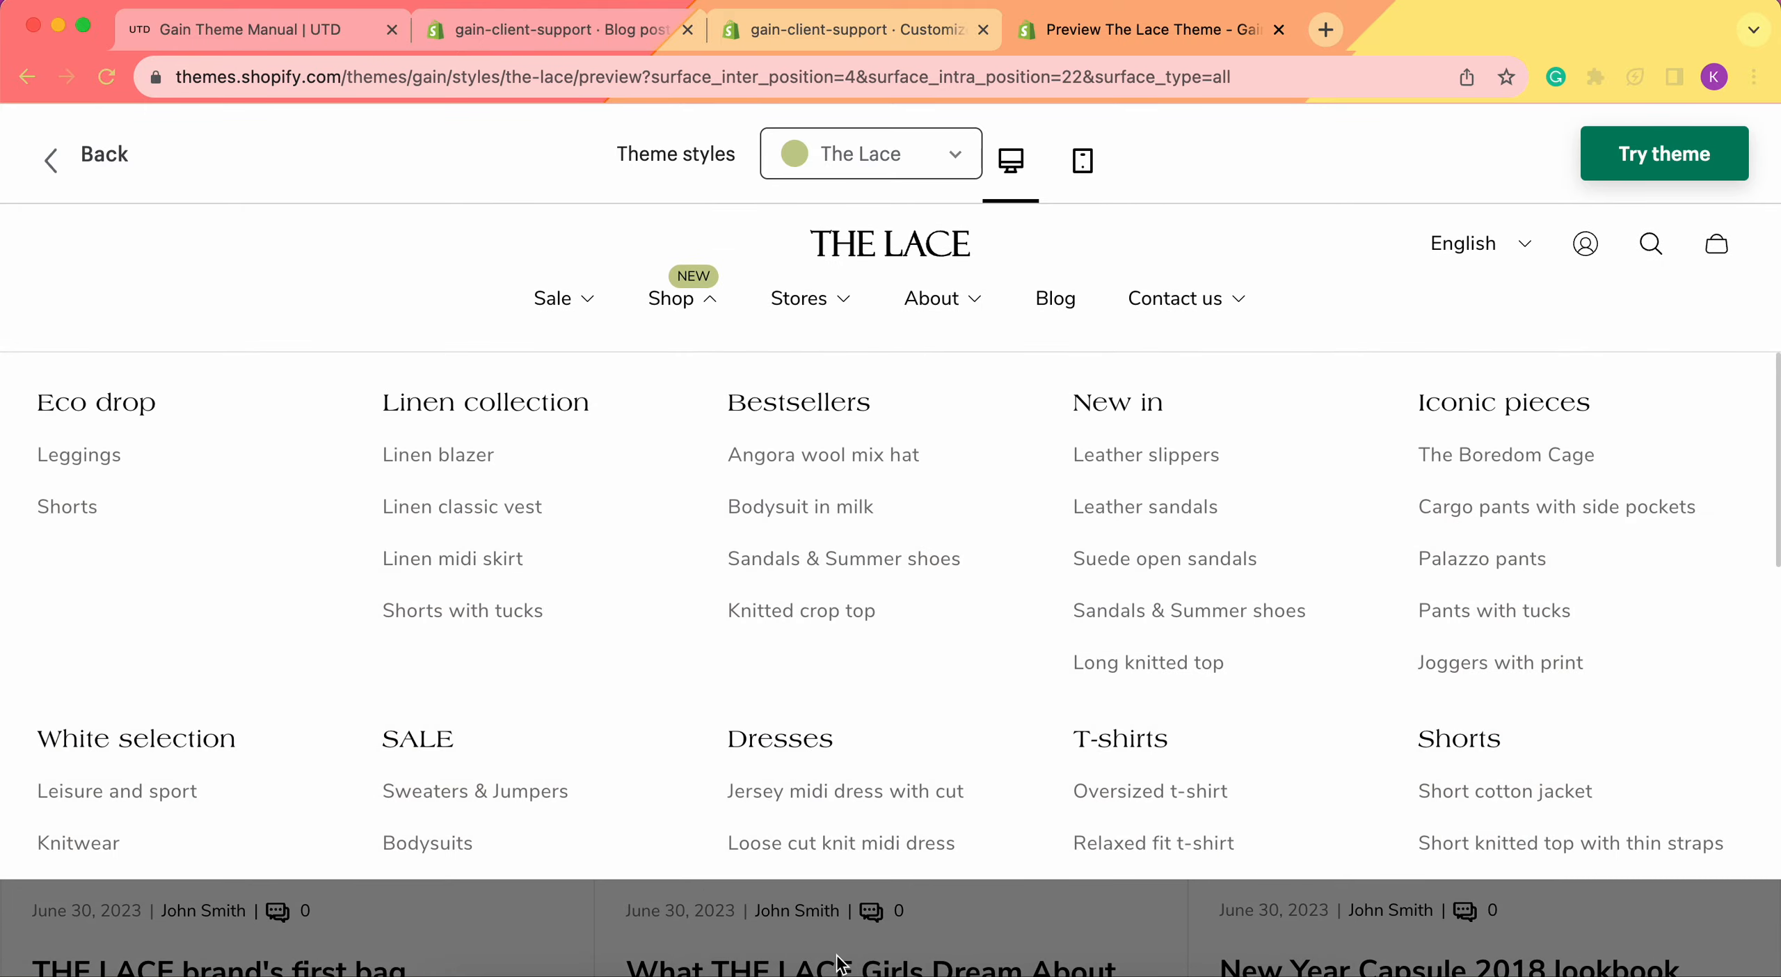
pyautogui.scroll(2, 1268, 530)
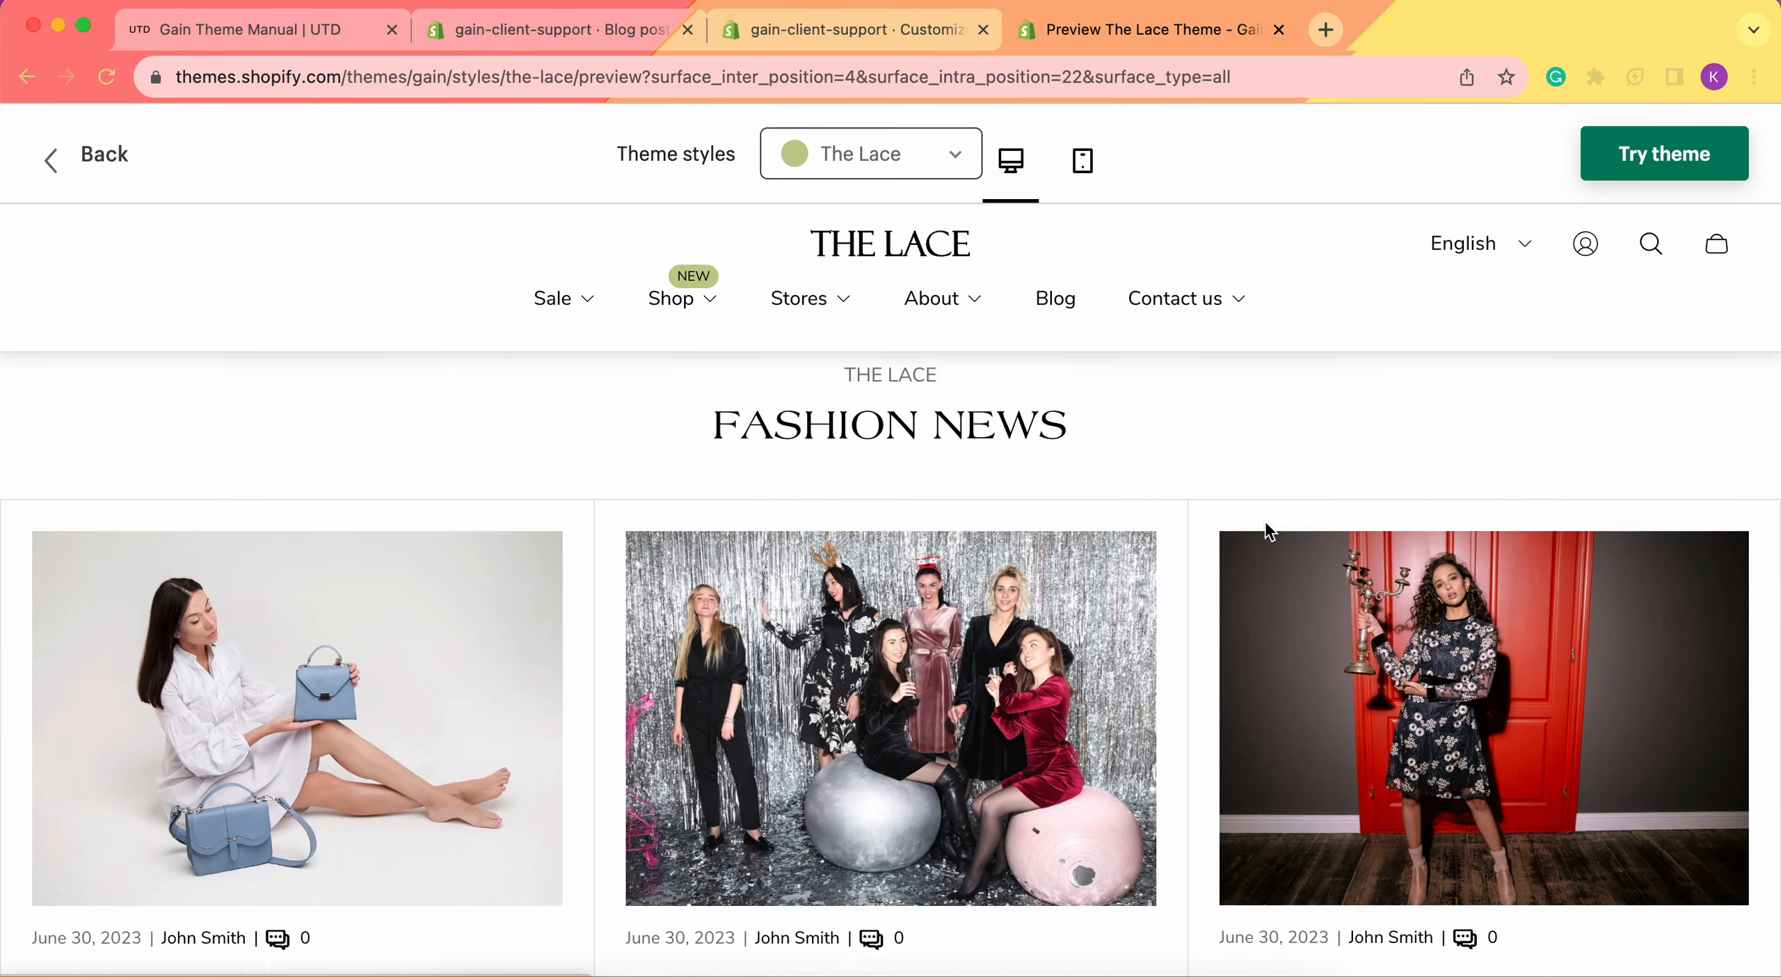
pyautogui.scroll(2, 1270, 533)
pyautogui.scroll(10, 1102, 708)
pyautogui.scroll(2, 1098, 701)
pyautogui.scroll(-15, 1098, 701)
pyautogui.scroll(-4, 1098, 708)
pyautogui.scroll(8, 1098, 699)
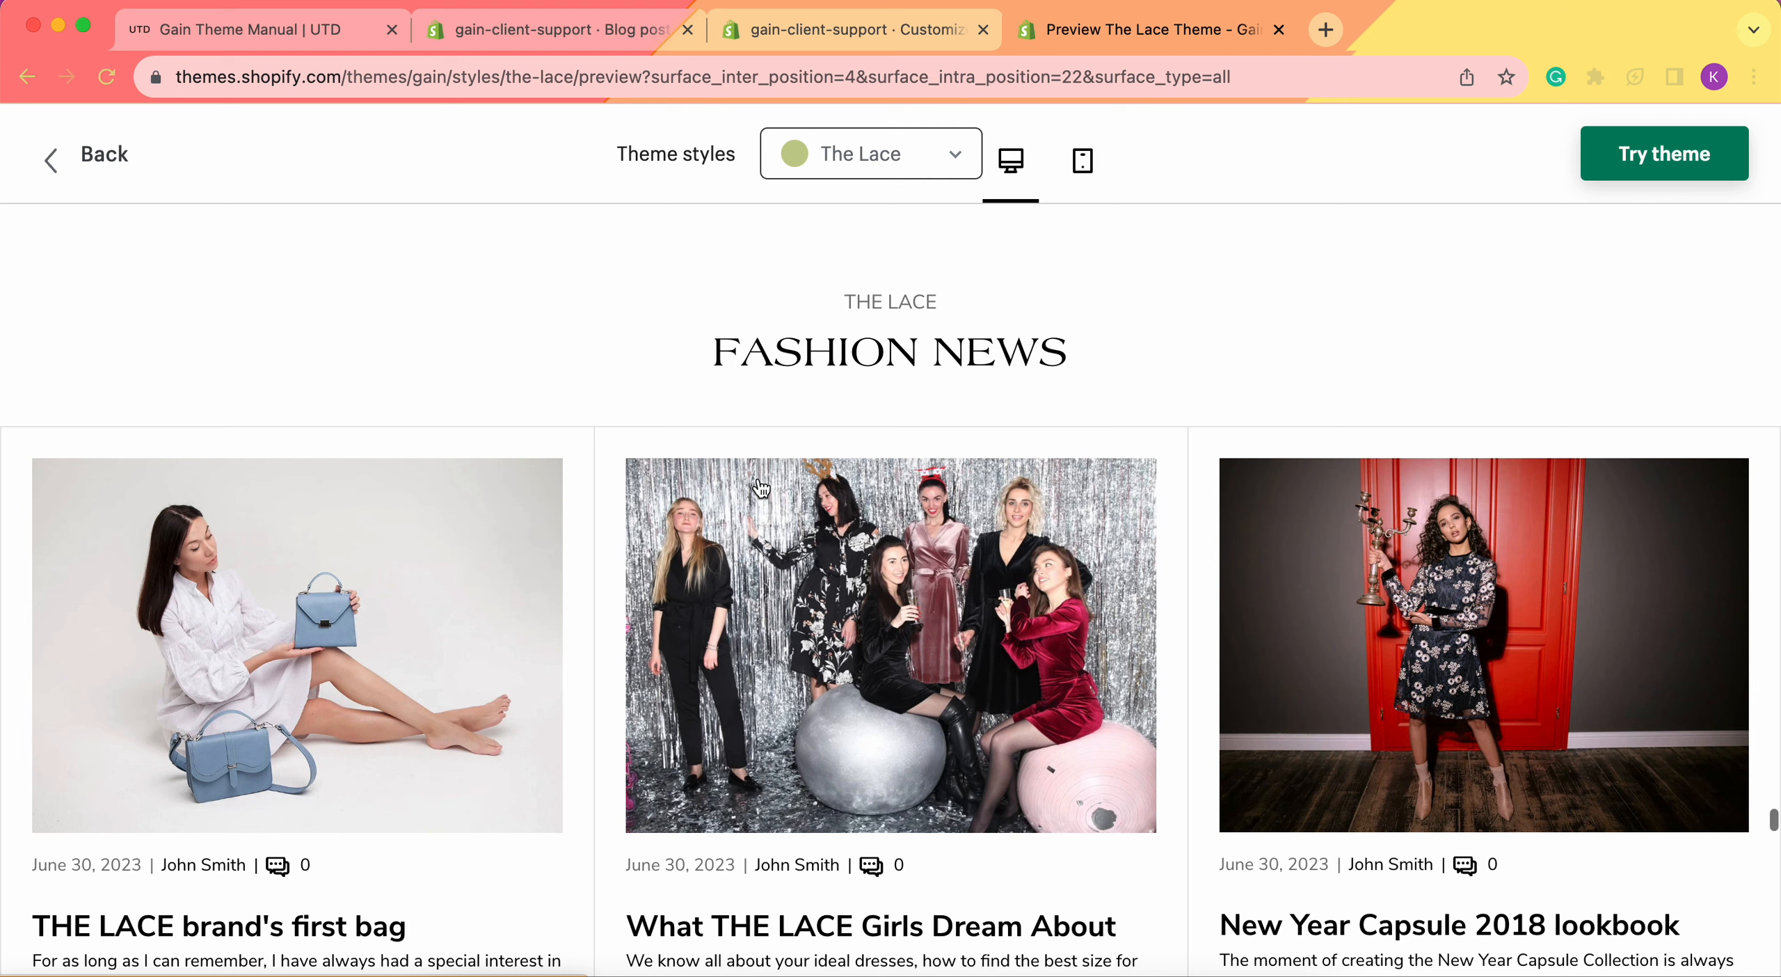
pyautogui.scroll(-4, 885, 622)
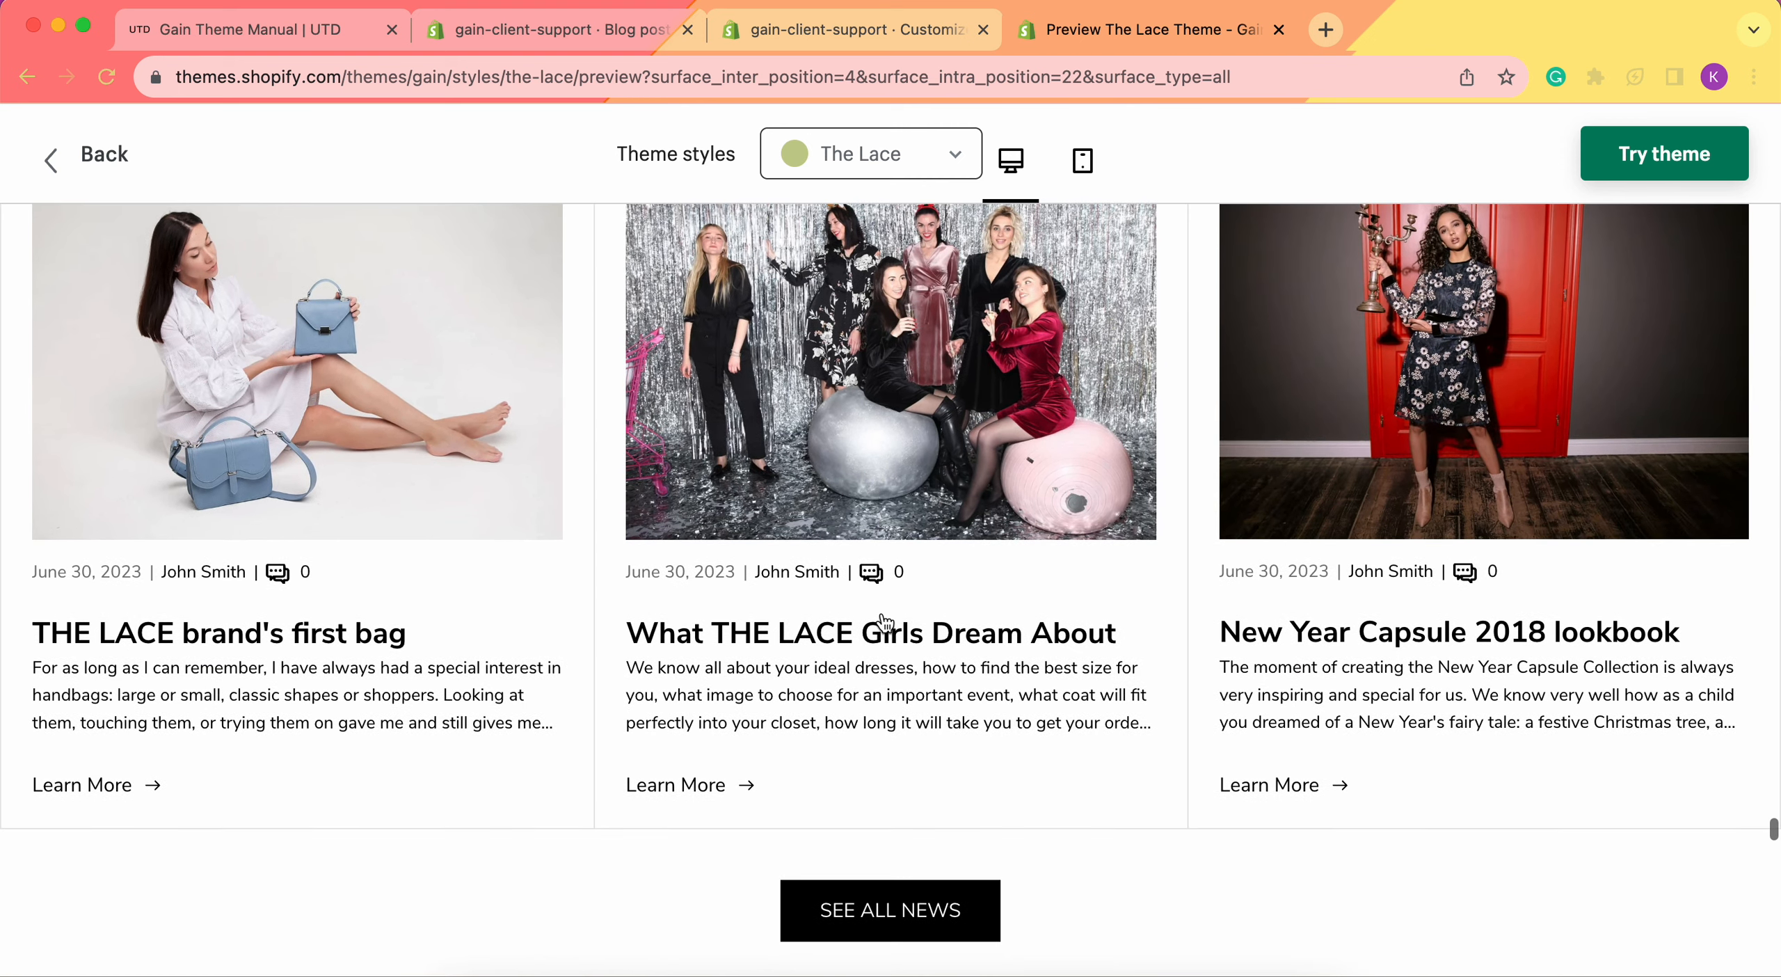
pyautogui.scroll(5, 1391, 529)
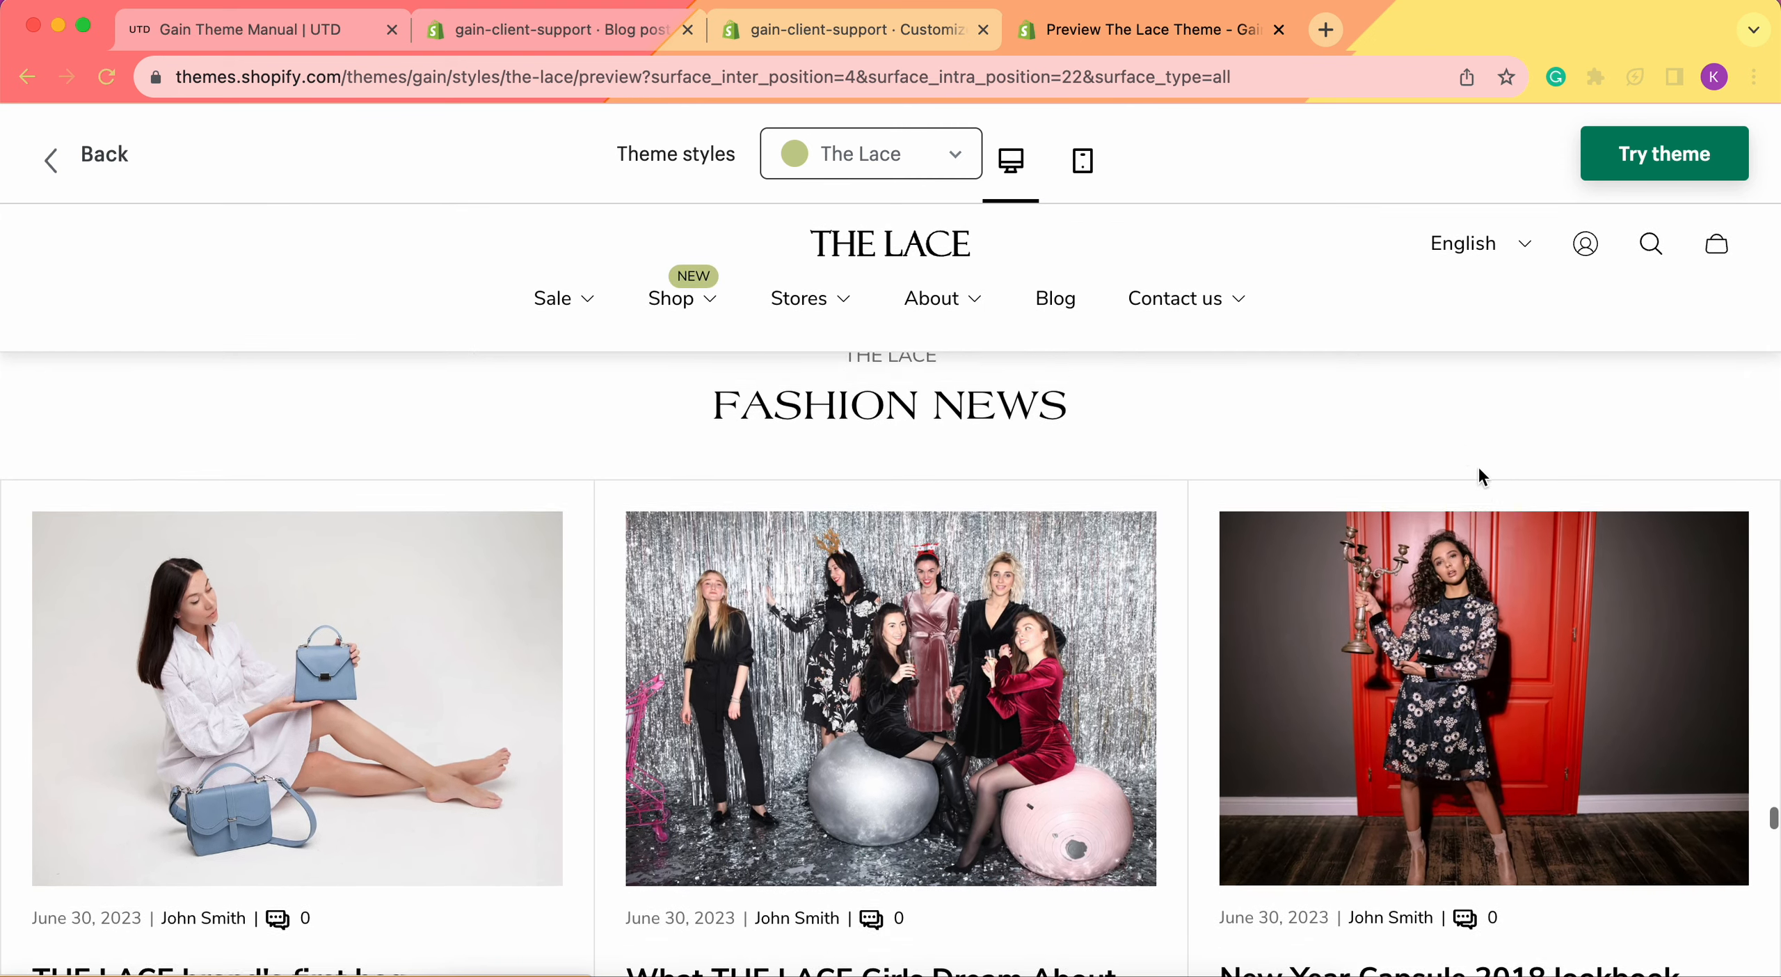
pyautogui.scroll(1, 957, 525)
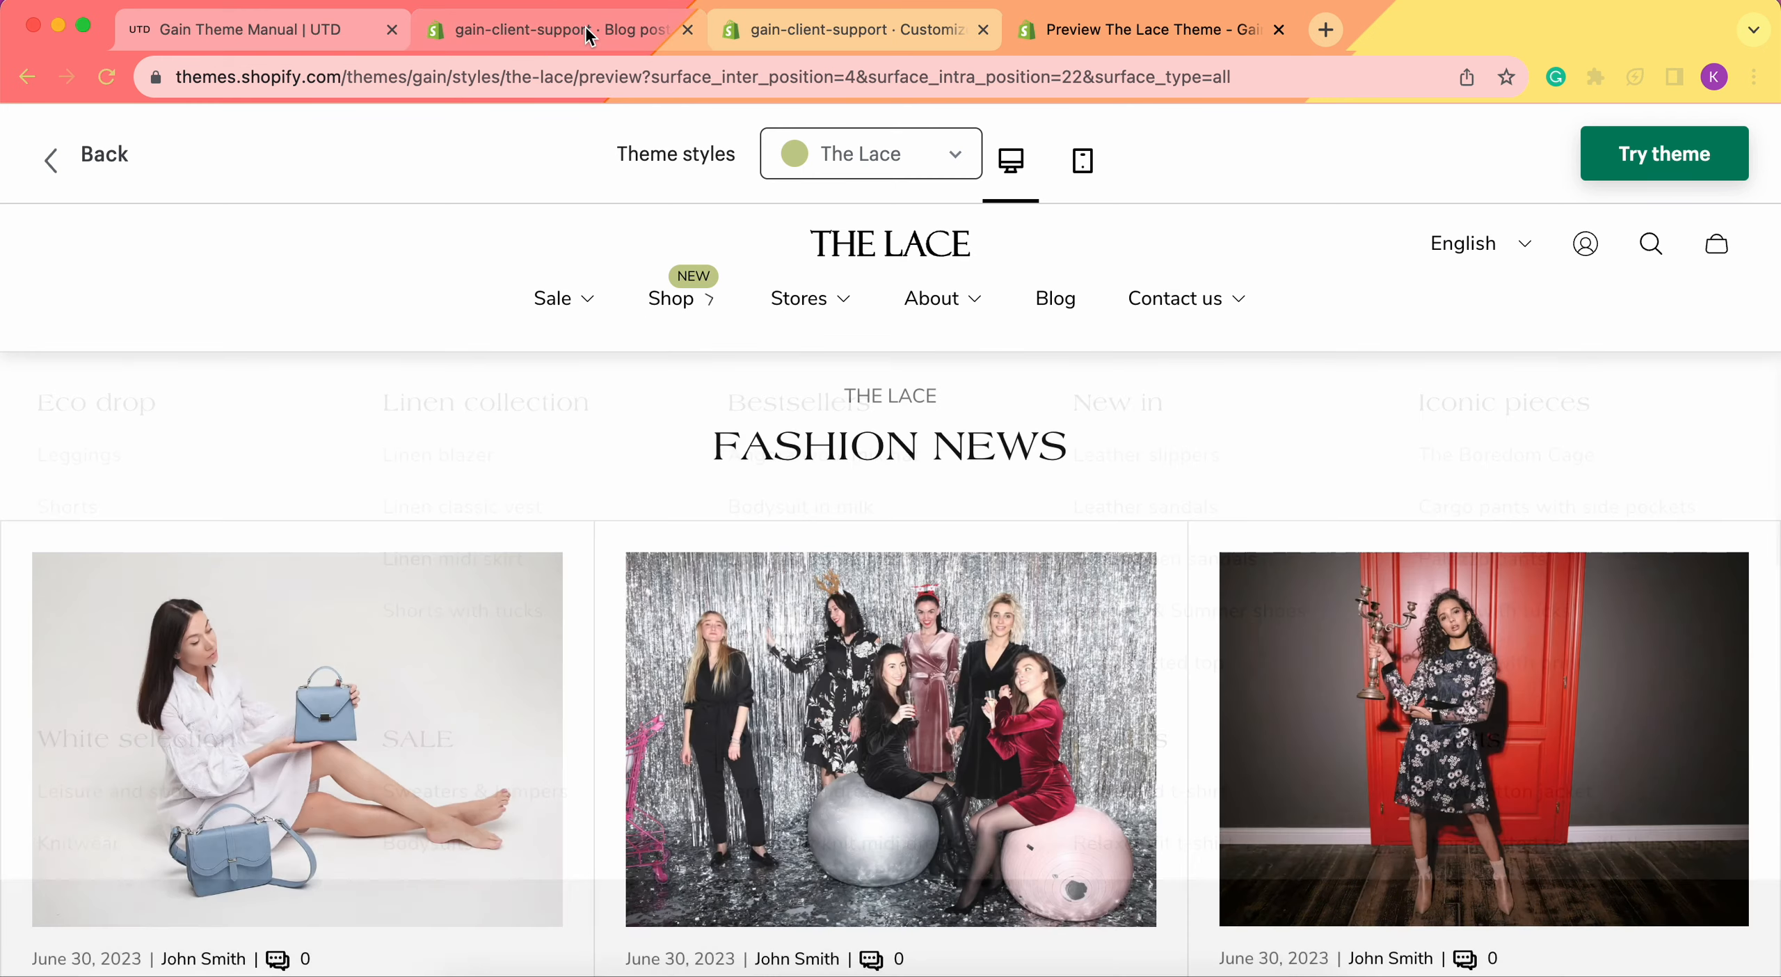
# Switch to the theme editor's Home page template and add a Blog posts section at the end of it.
pyautogui.click(585, 27)
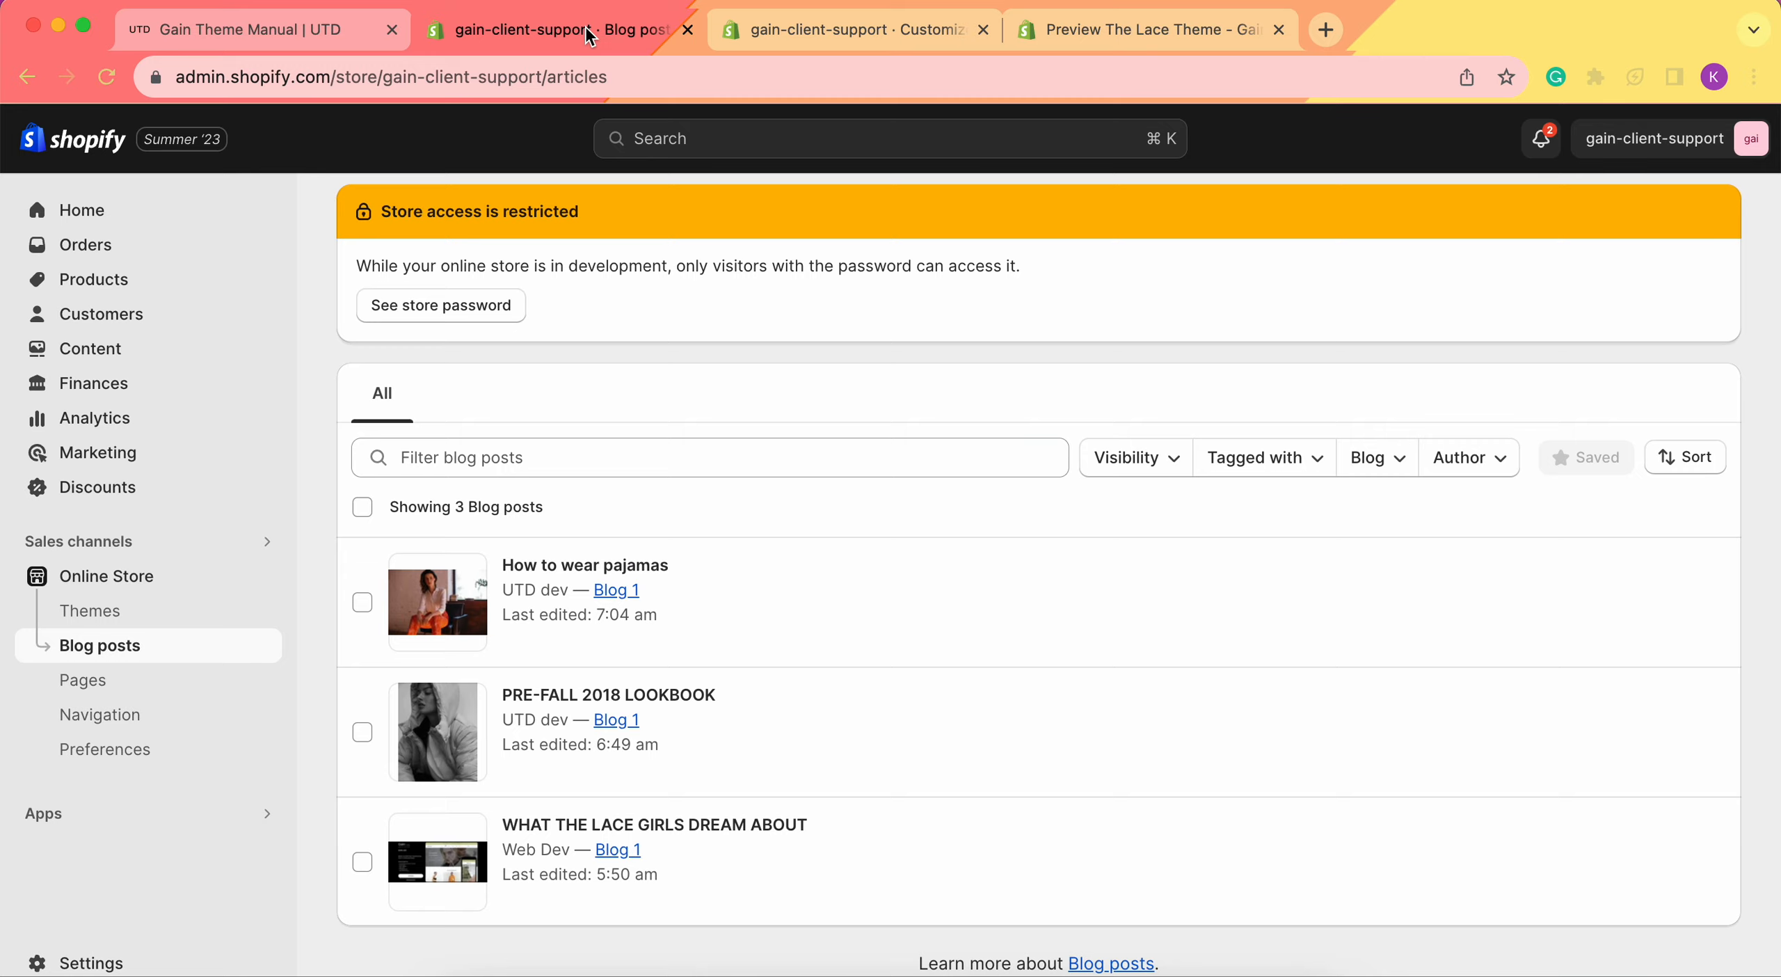
pyautogui.click(739, 23)
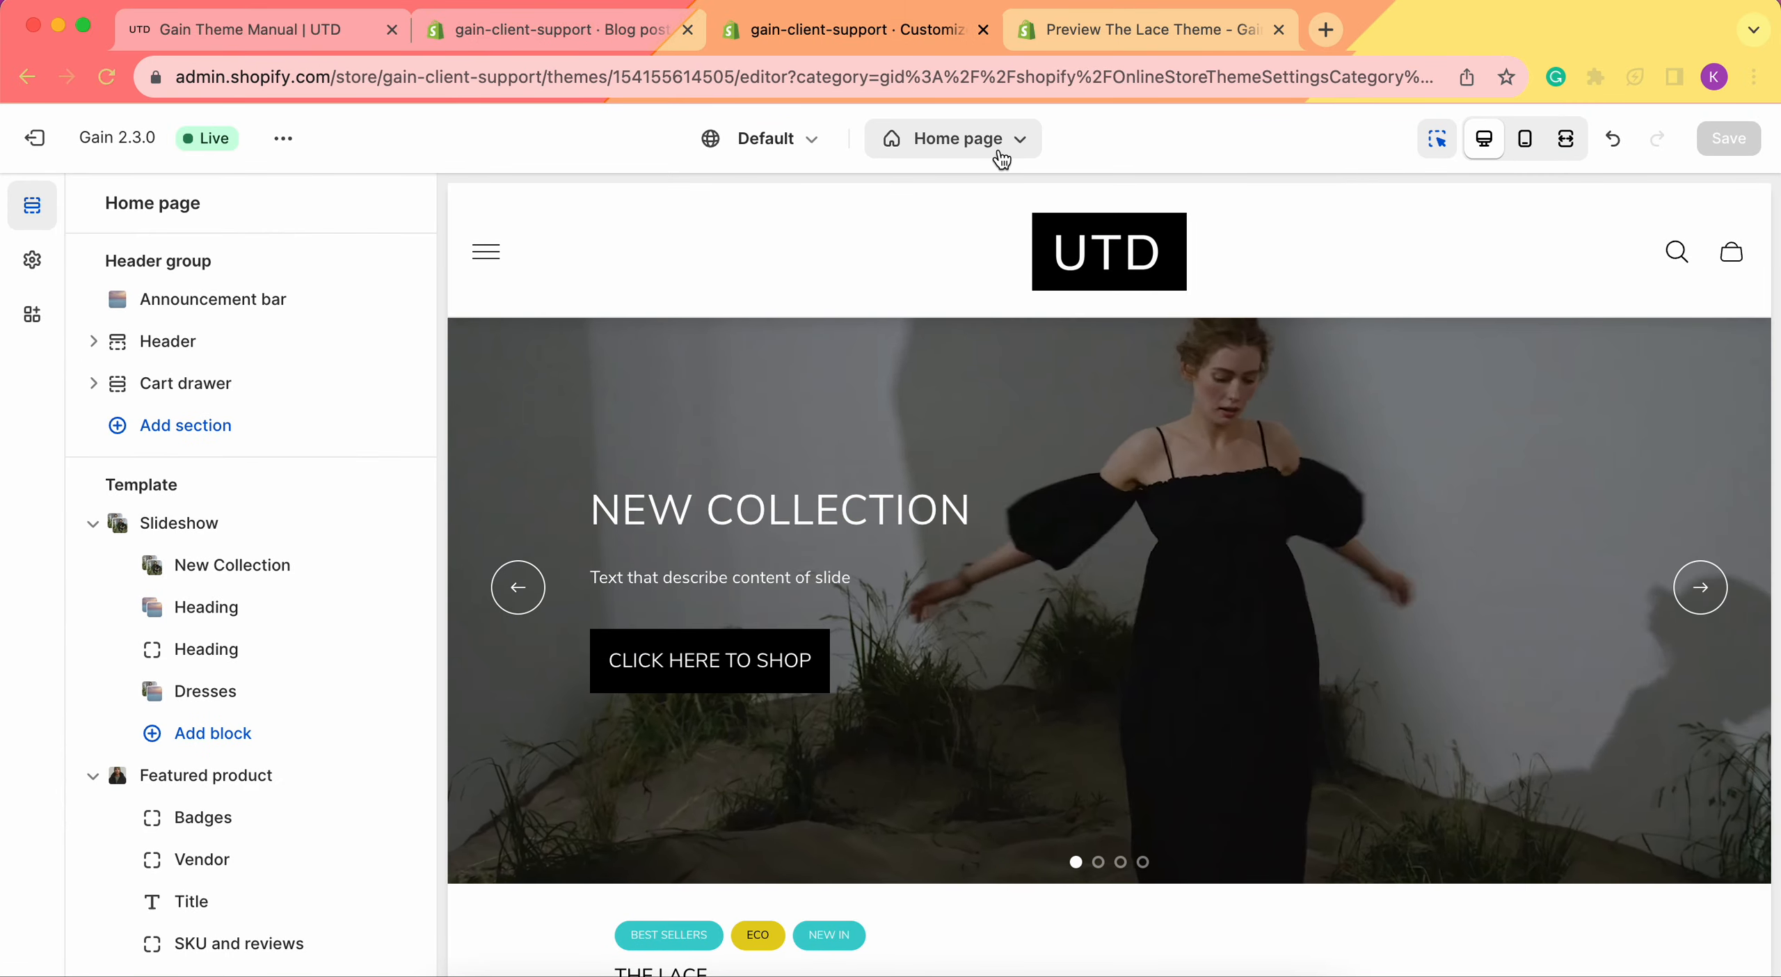
pyautogui.click(963, 139)
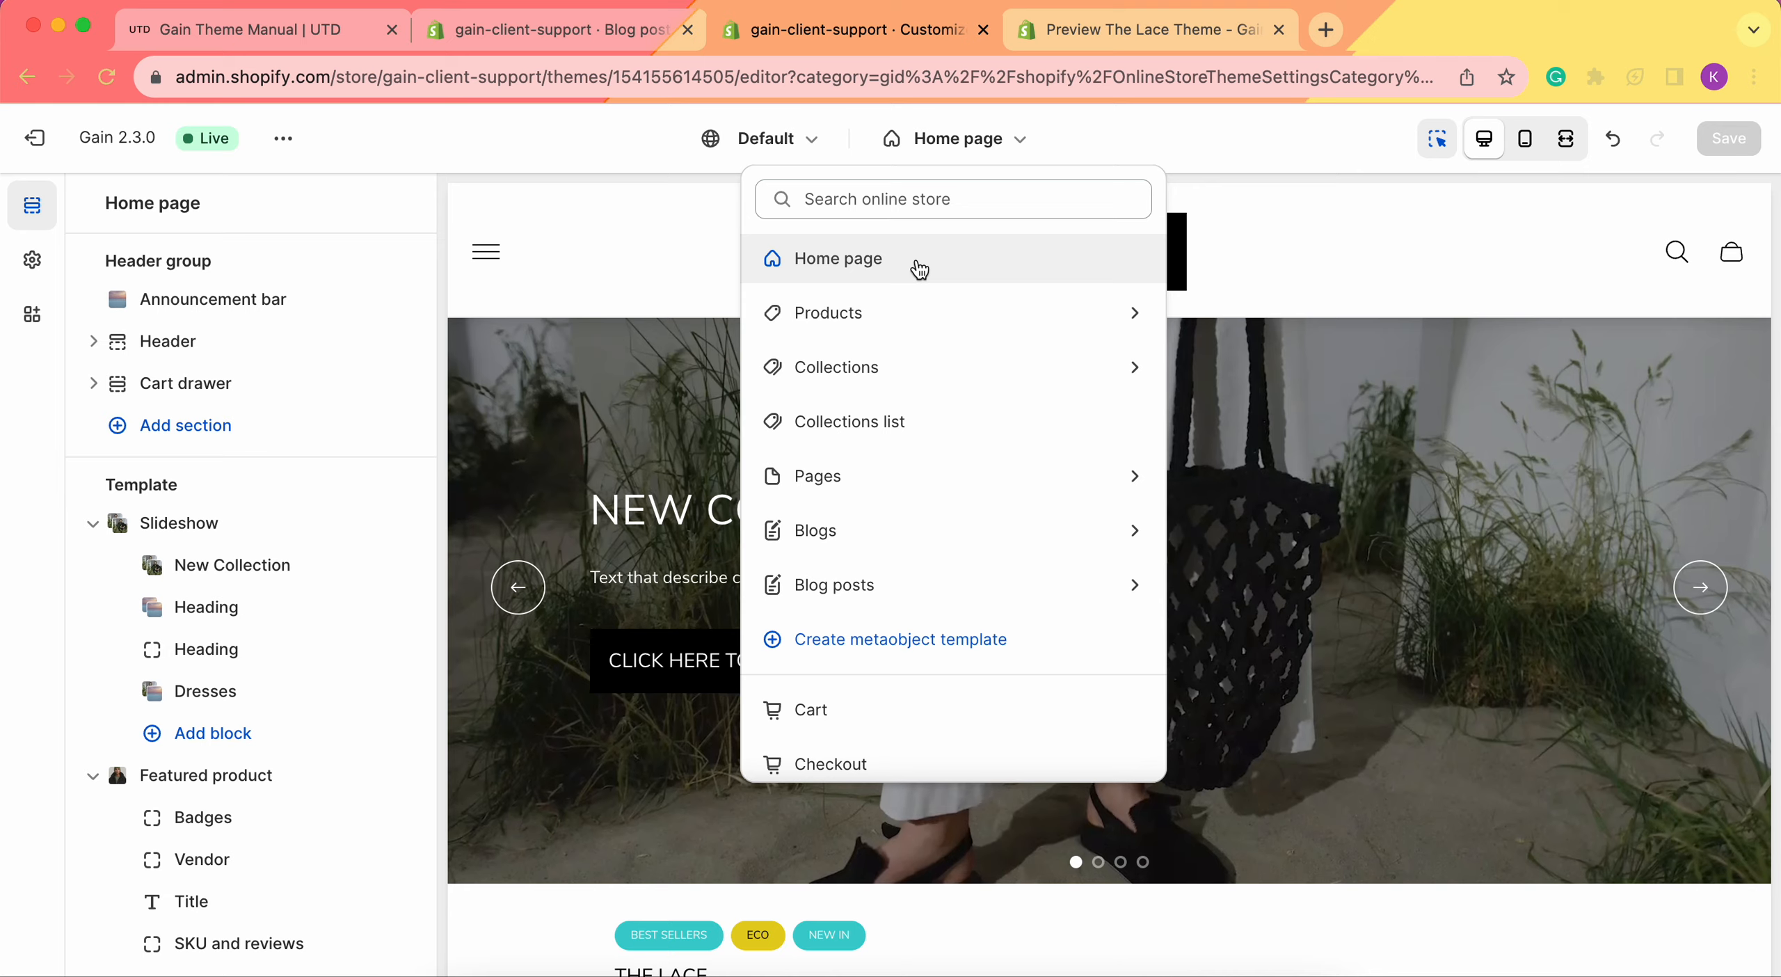
pyautogui.click(918, 268)
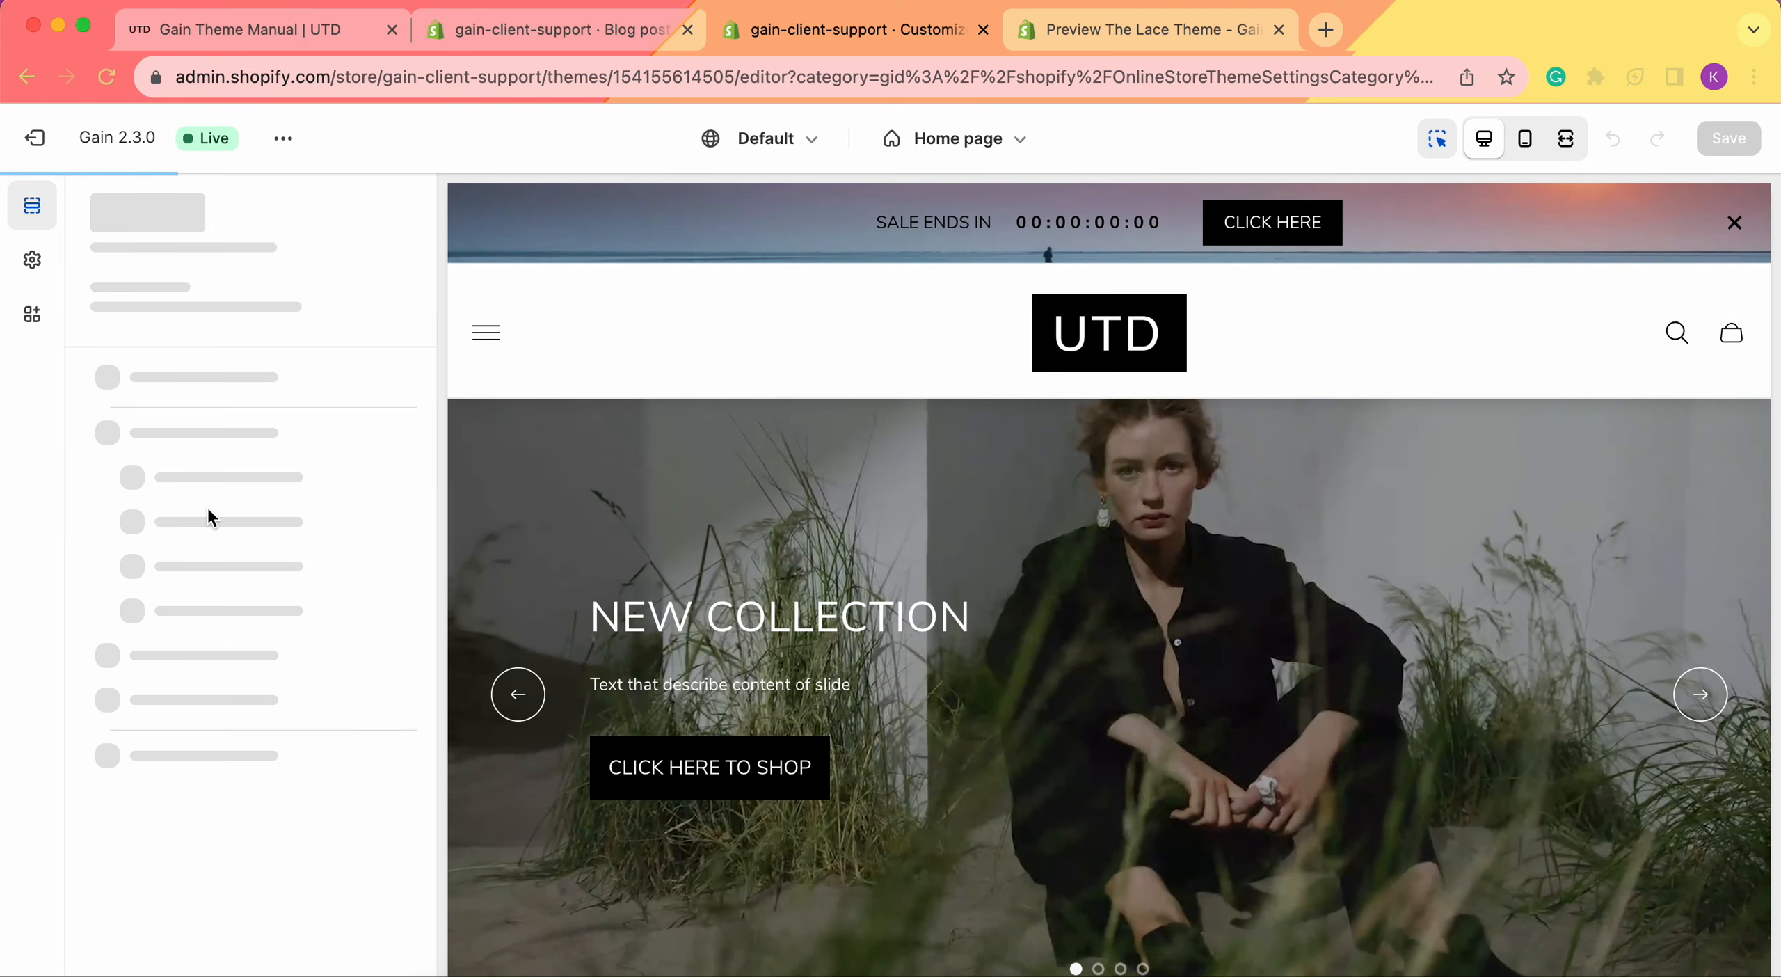
pyautogui.scroll(-15, 208, 518)
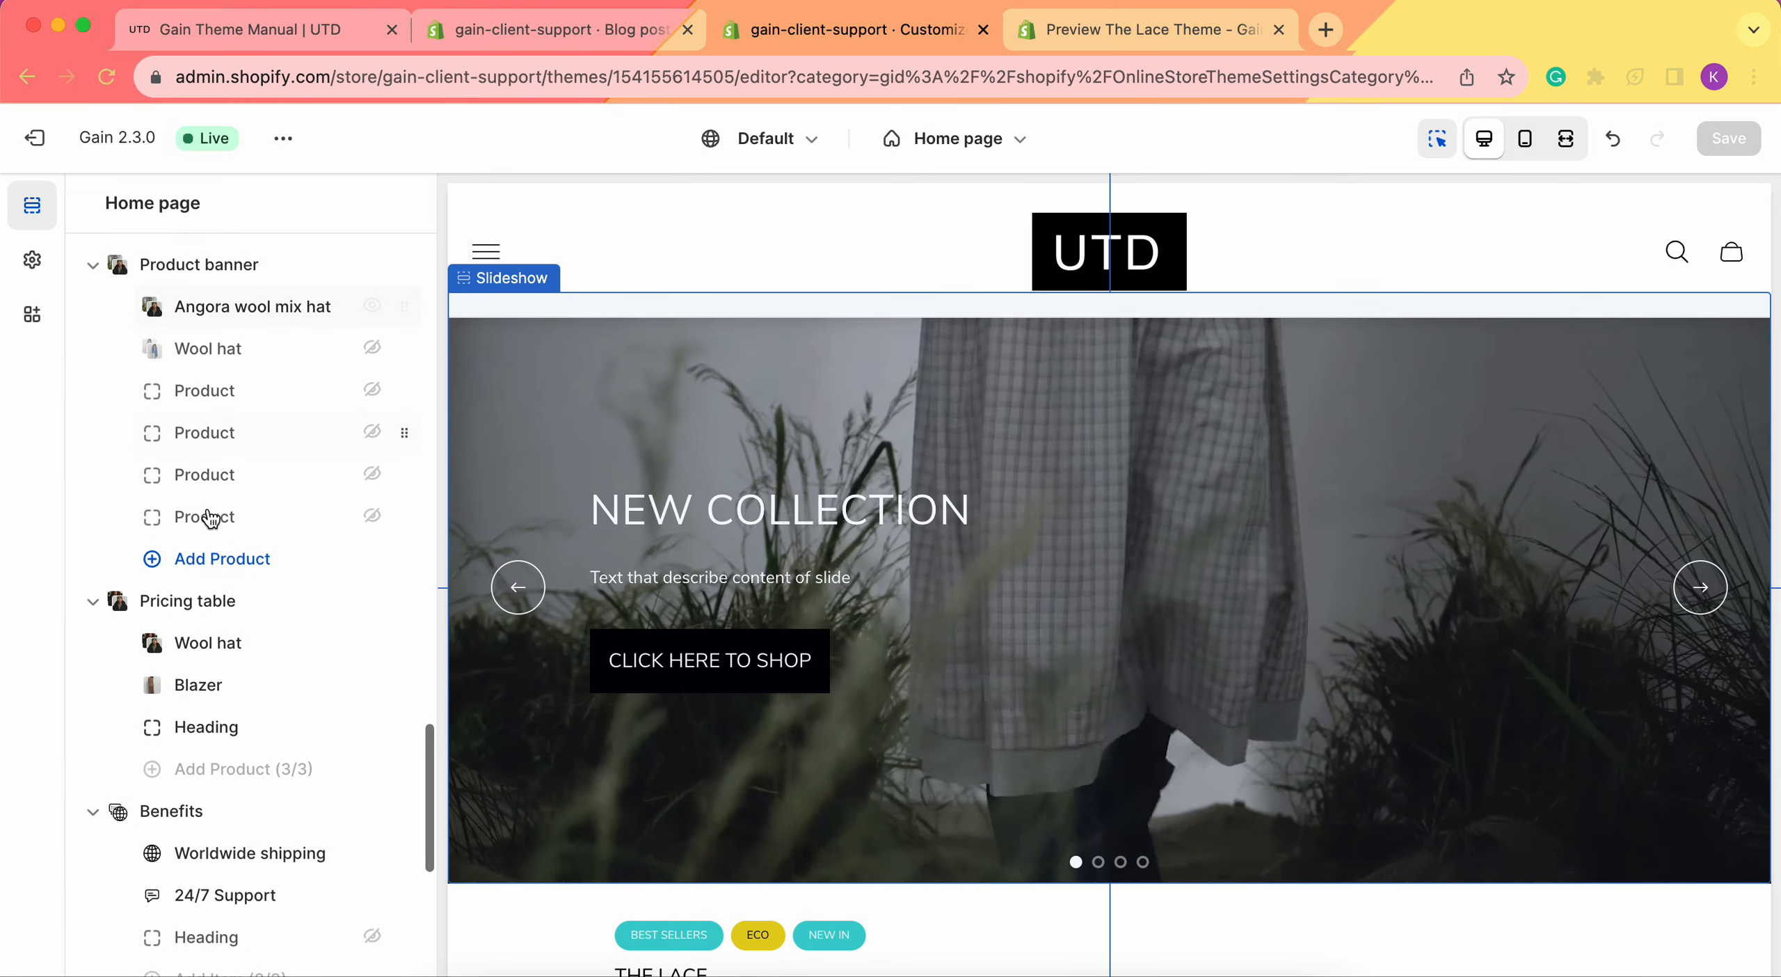
pyautogui.scroll(-5, 208, 518)
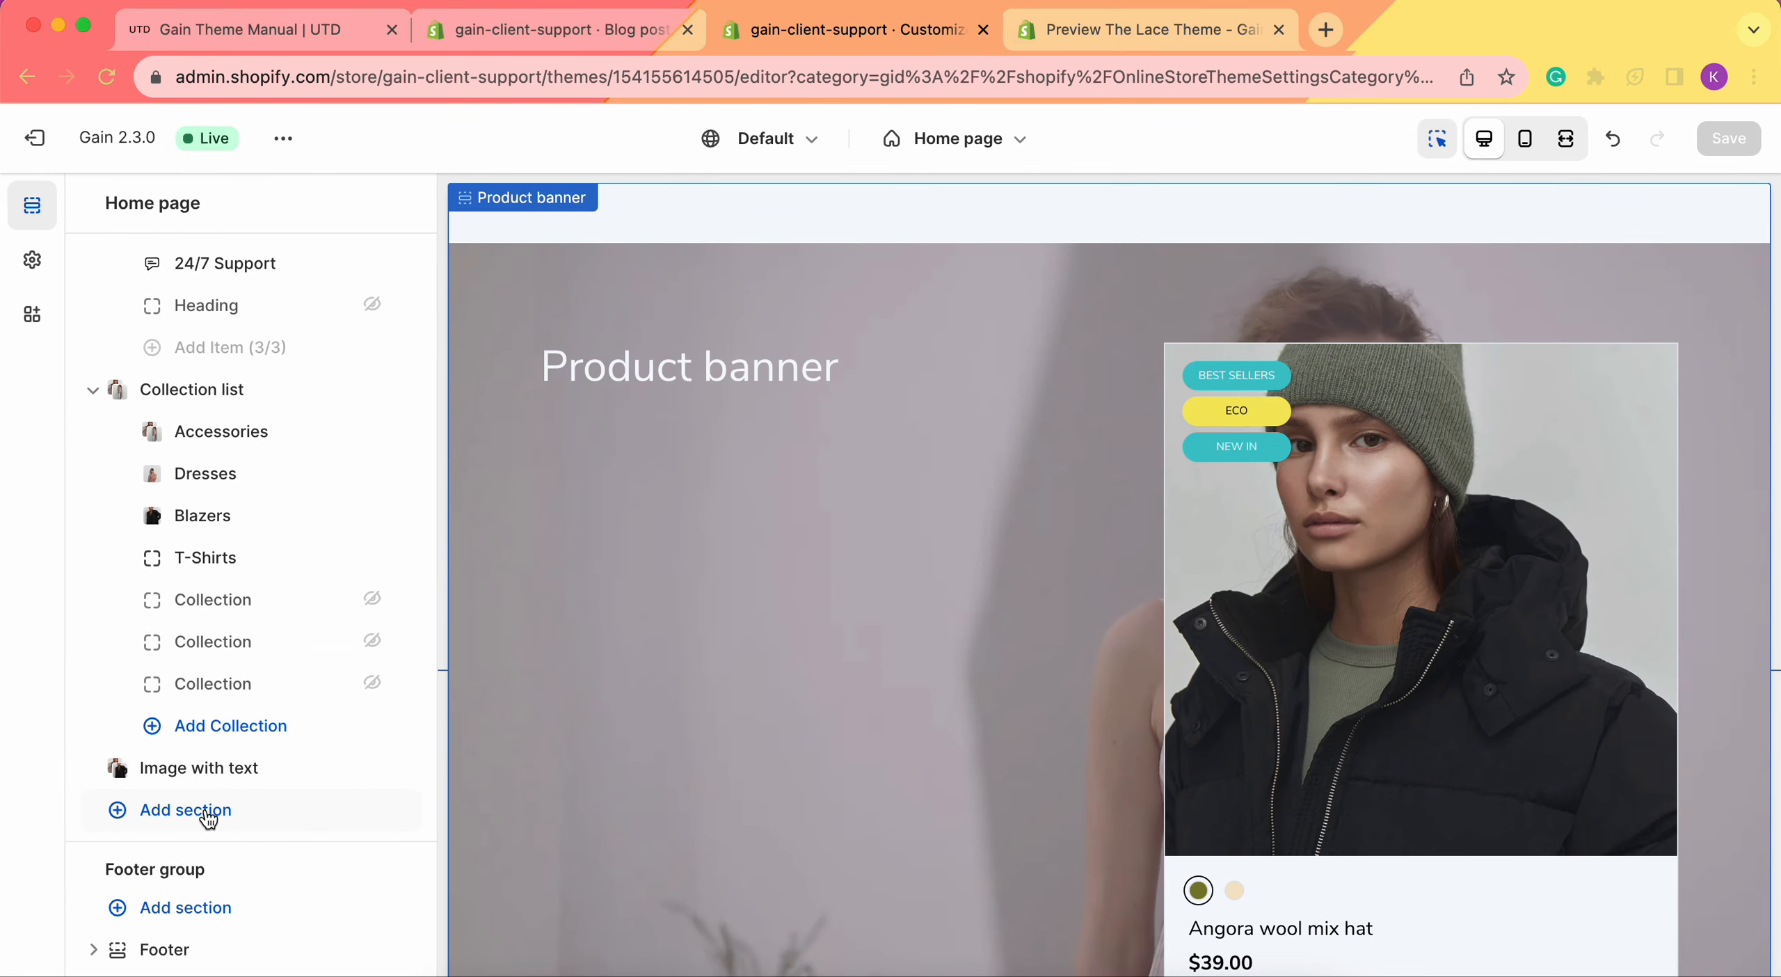
pyautogui.click(201, 821)
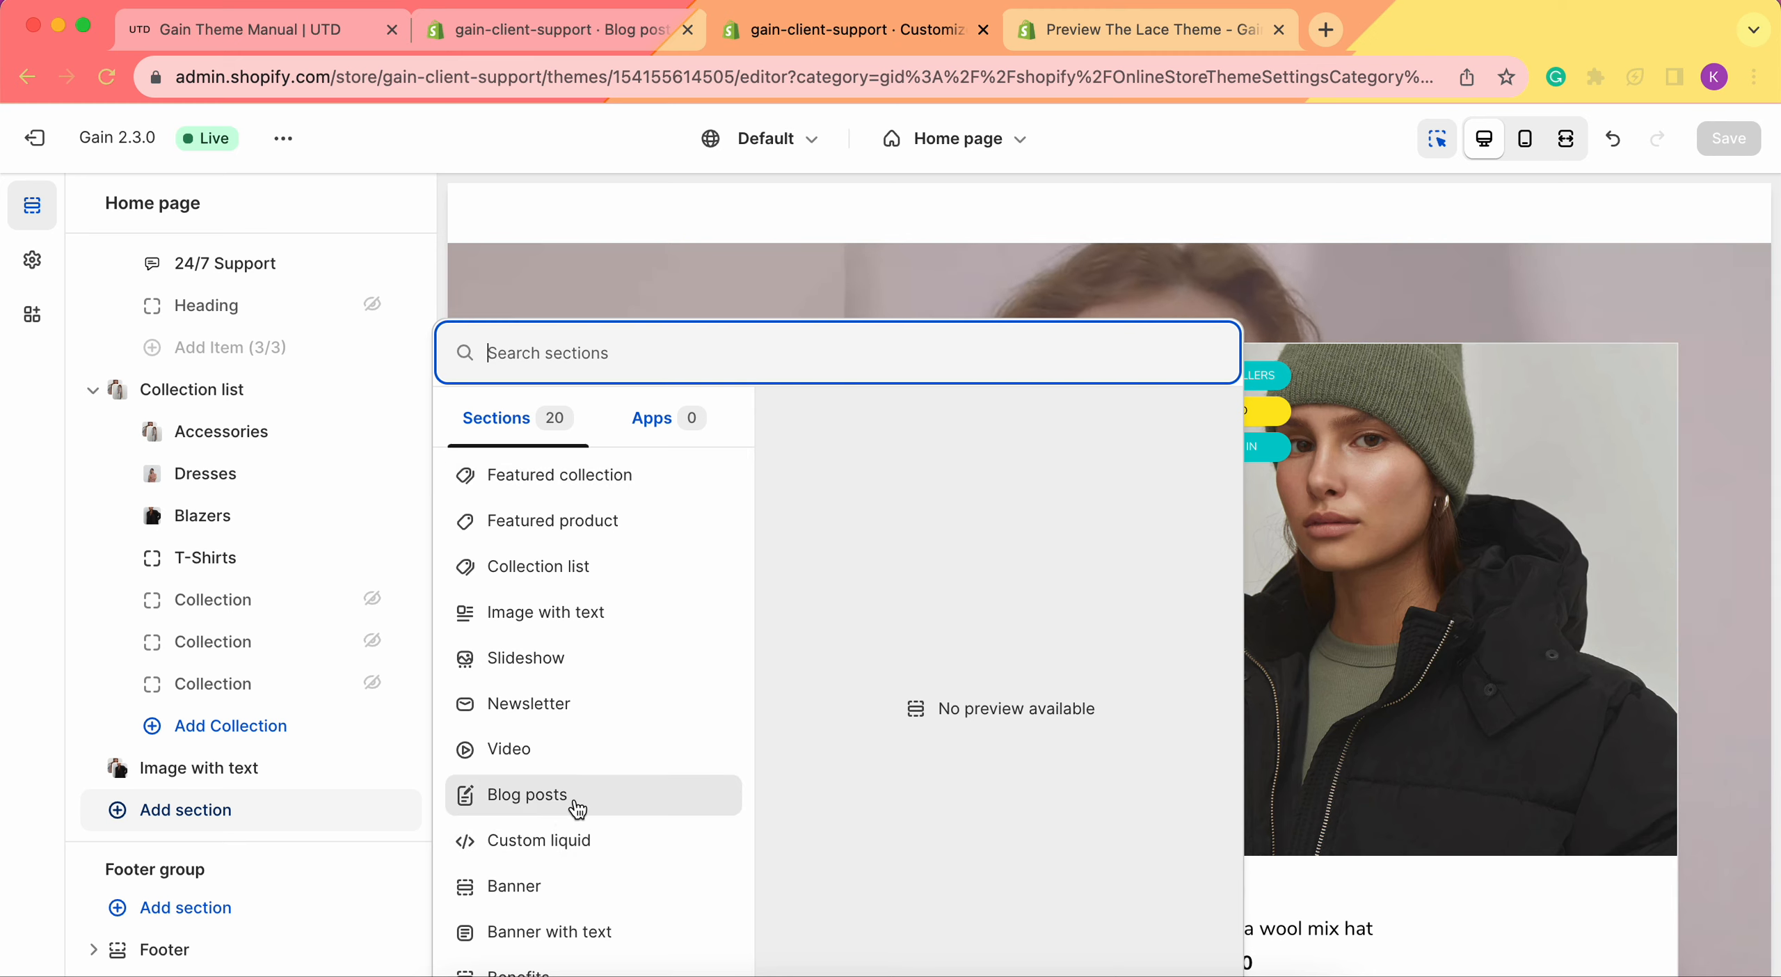
pyautogui.click(561, 801)
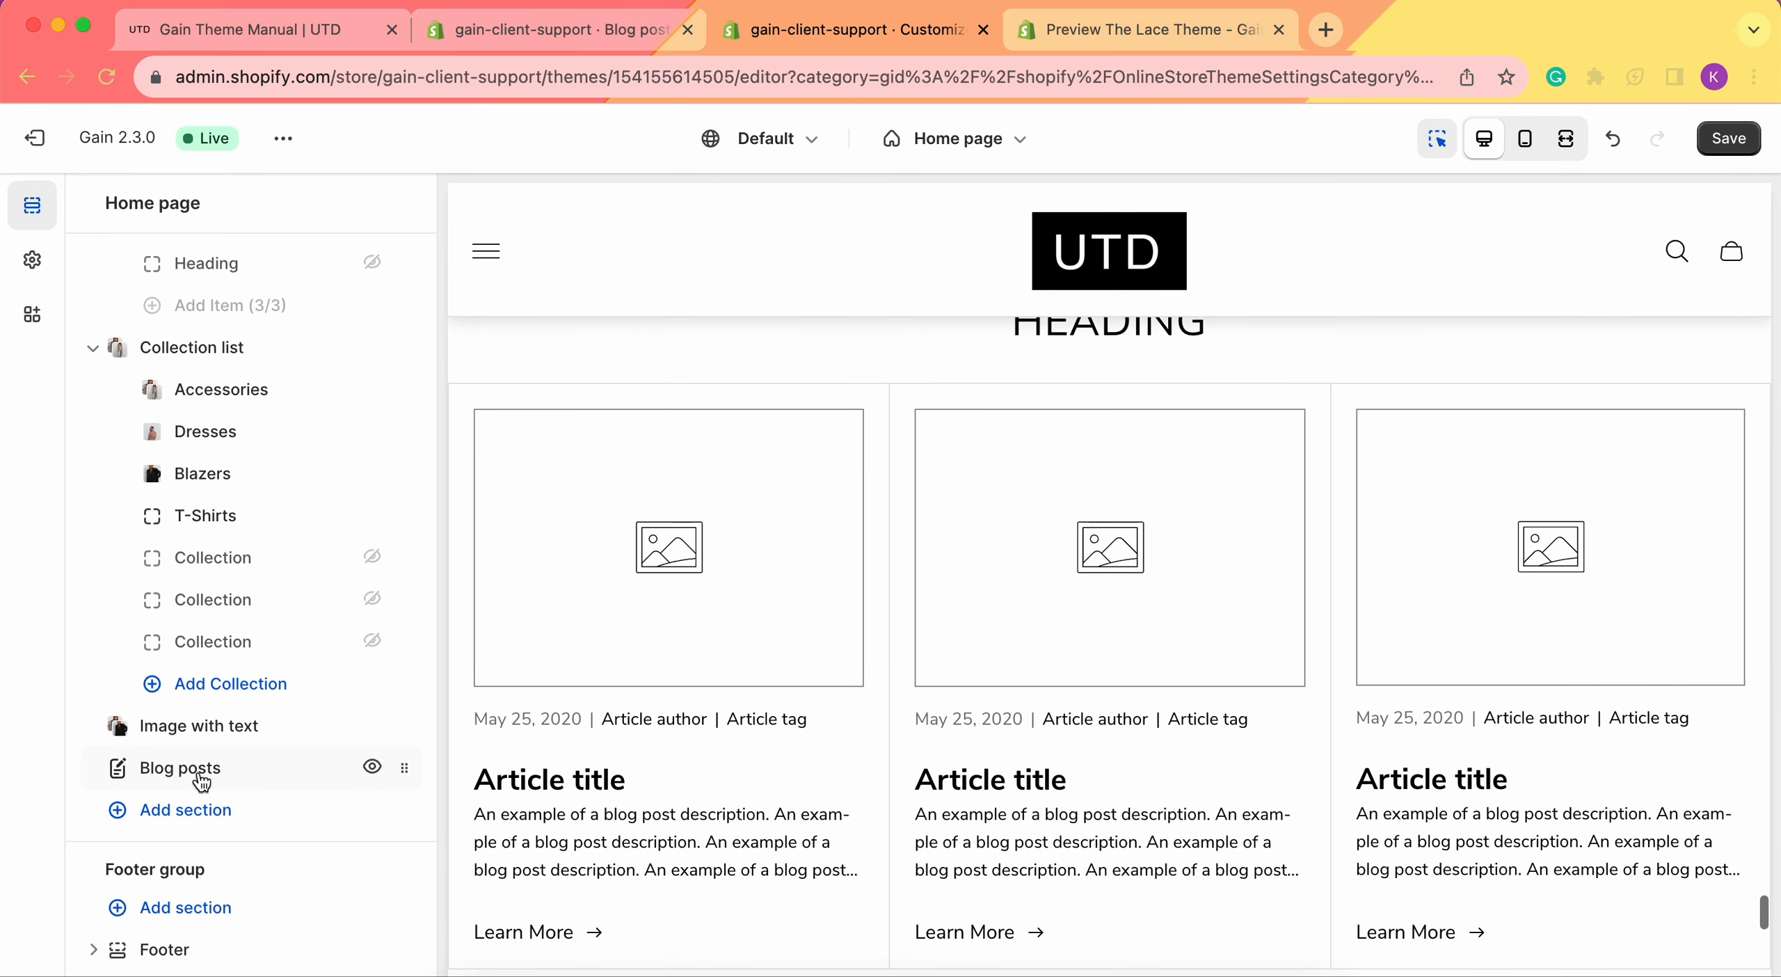
# Select Blog 1 as the source blog for the new Blog posts section.
pyautogui.click(201, 780)
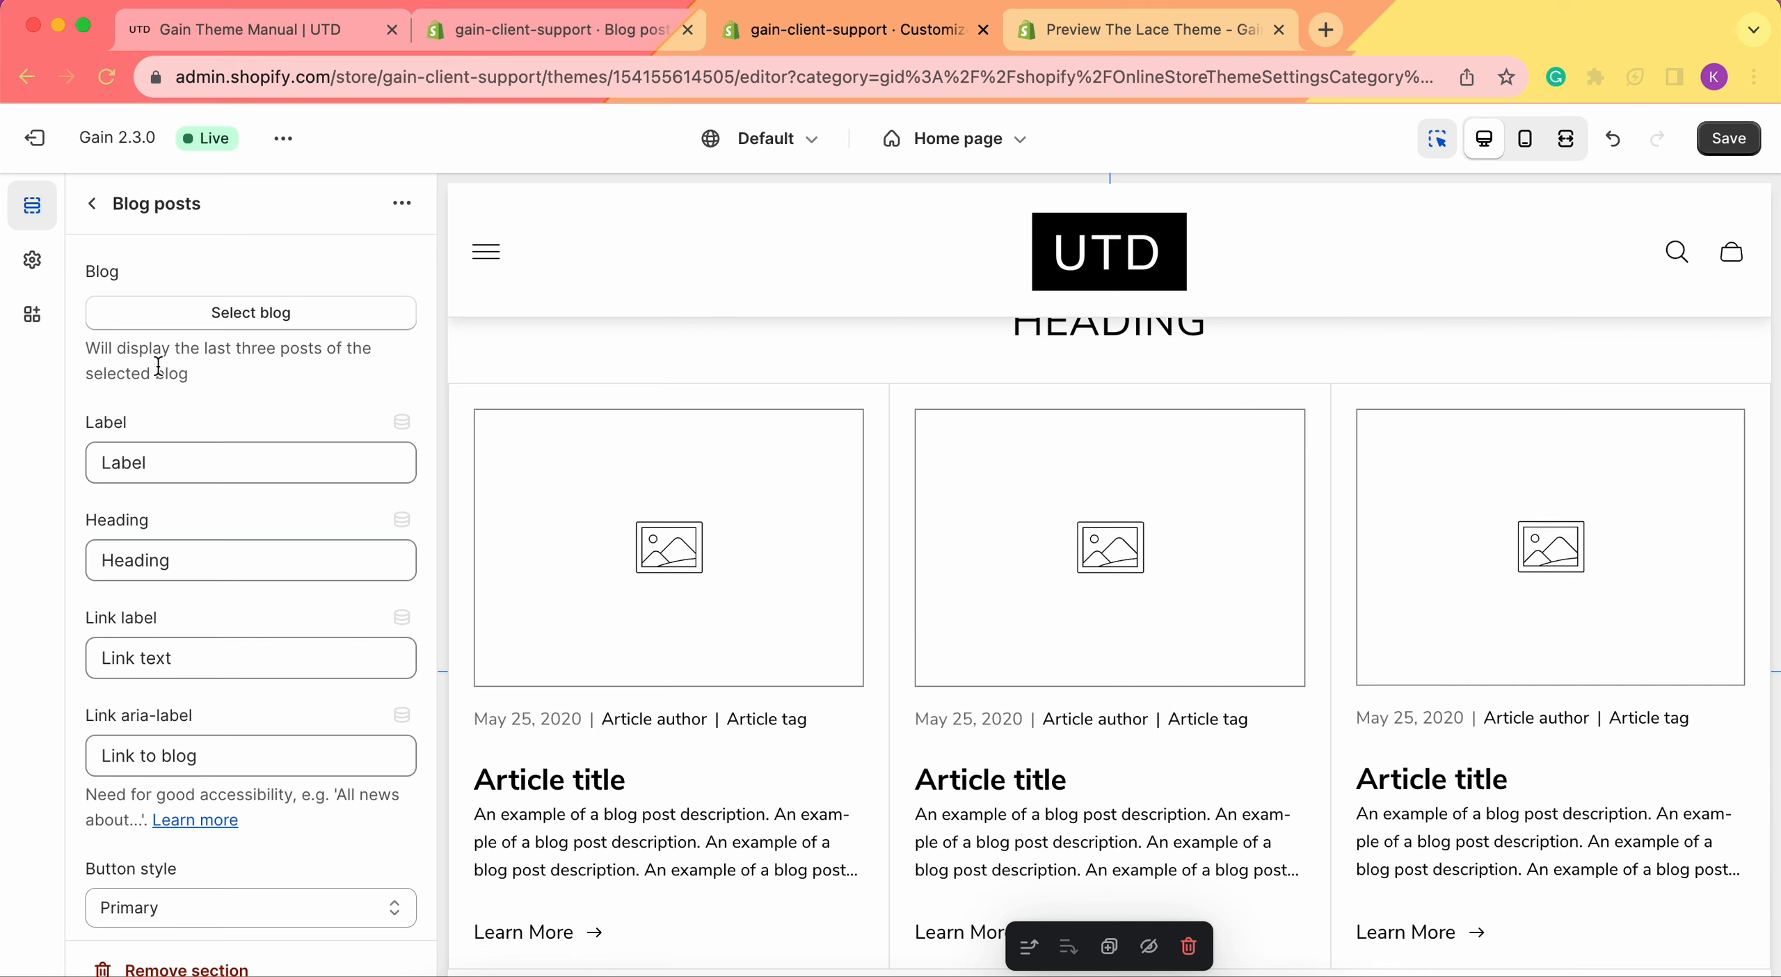
pyautogui.click(283, 333)
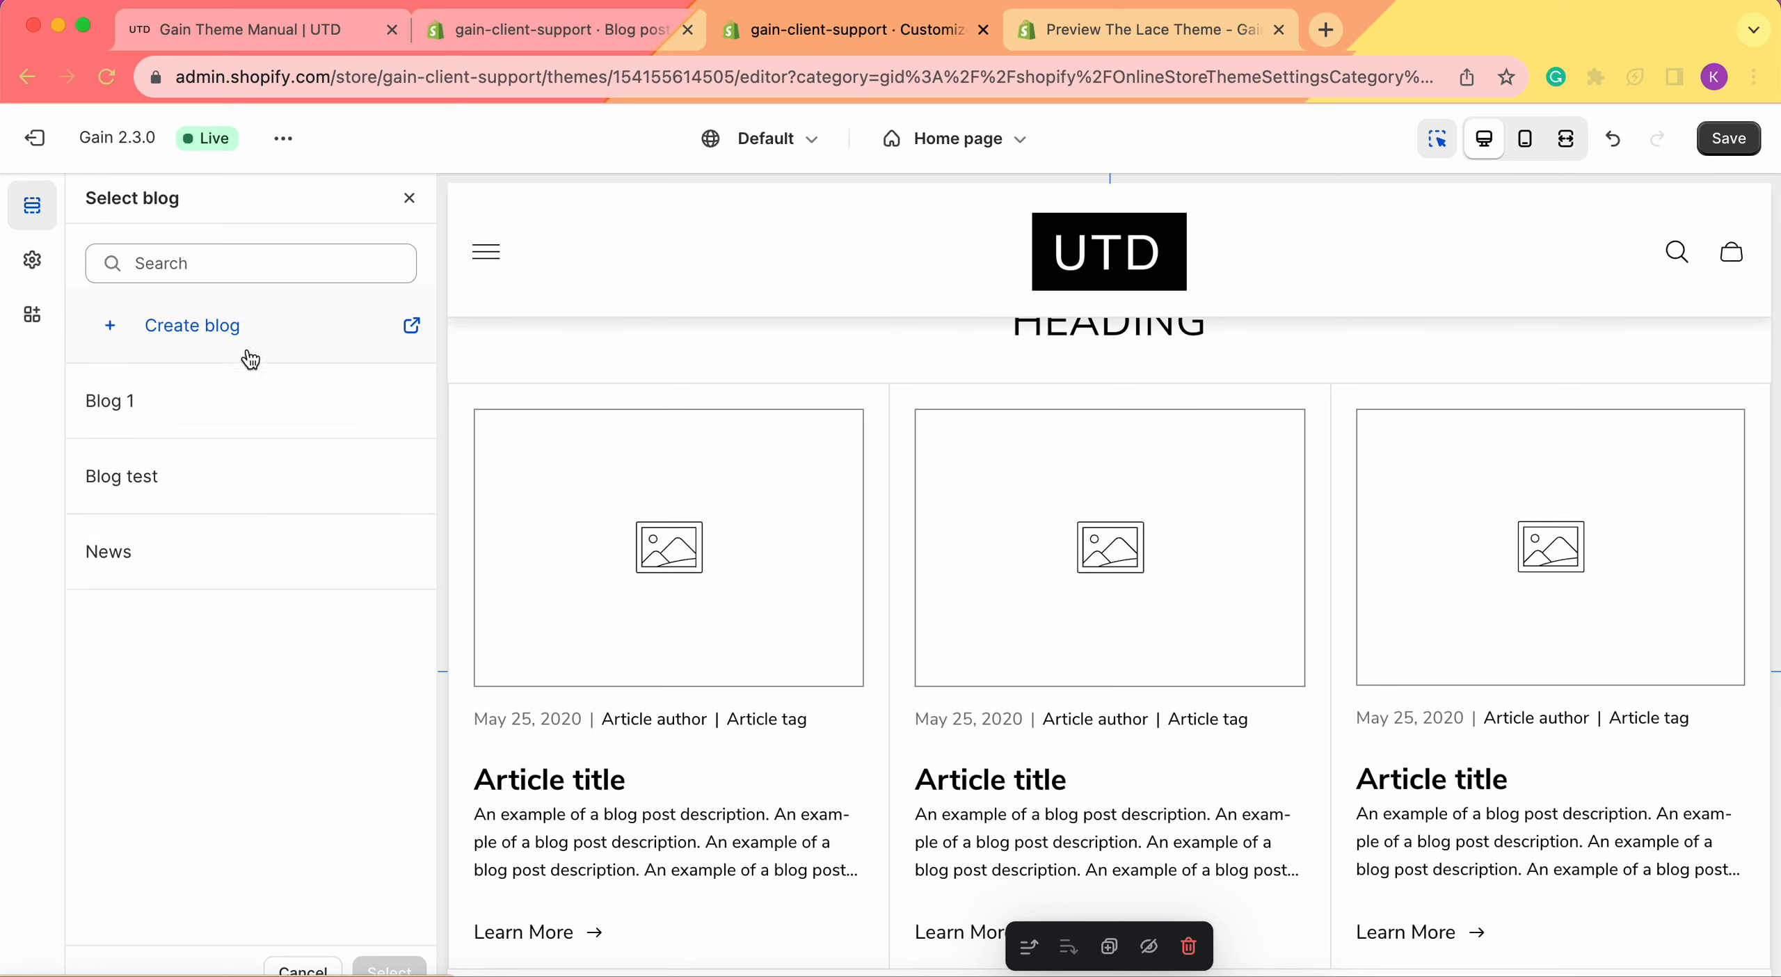
pyautogui.click(217, 543)
pyautogui.click(185, 403)
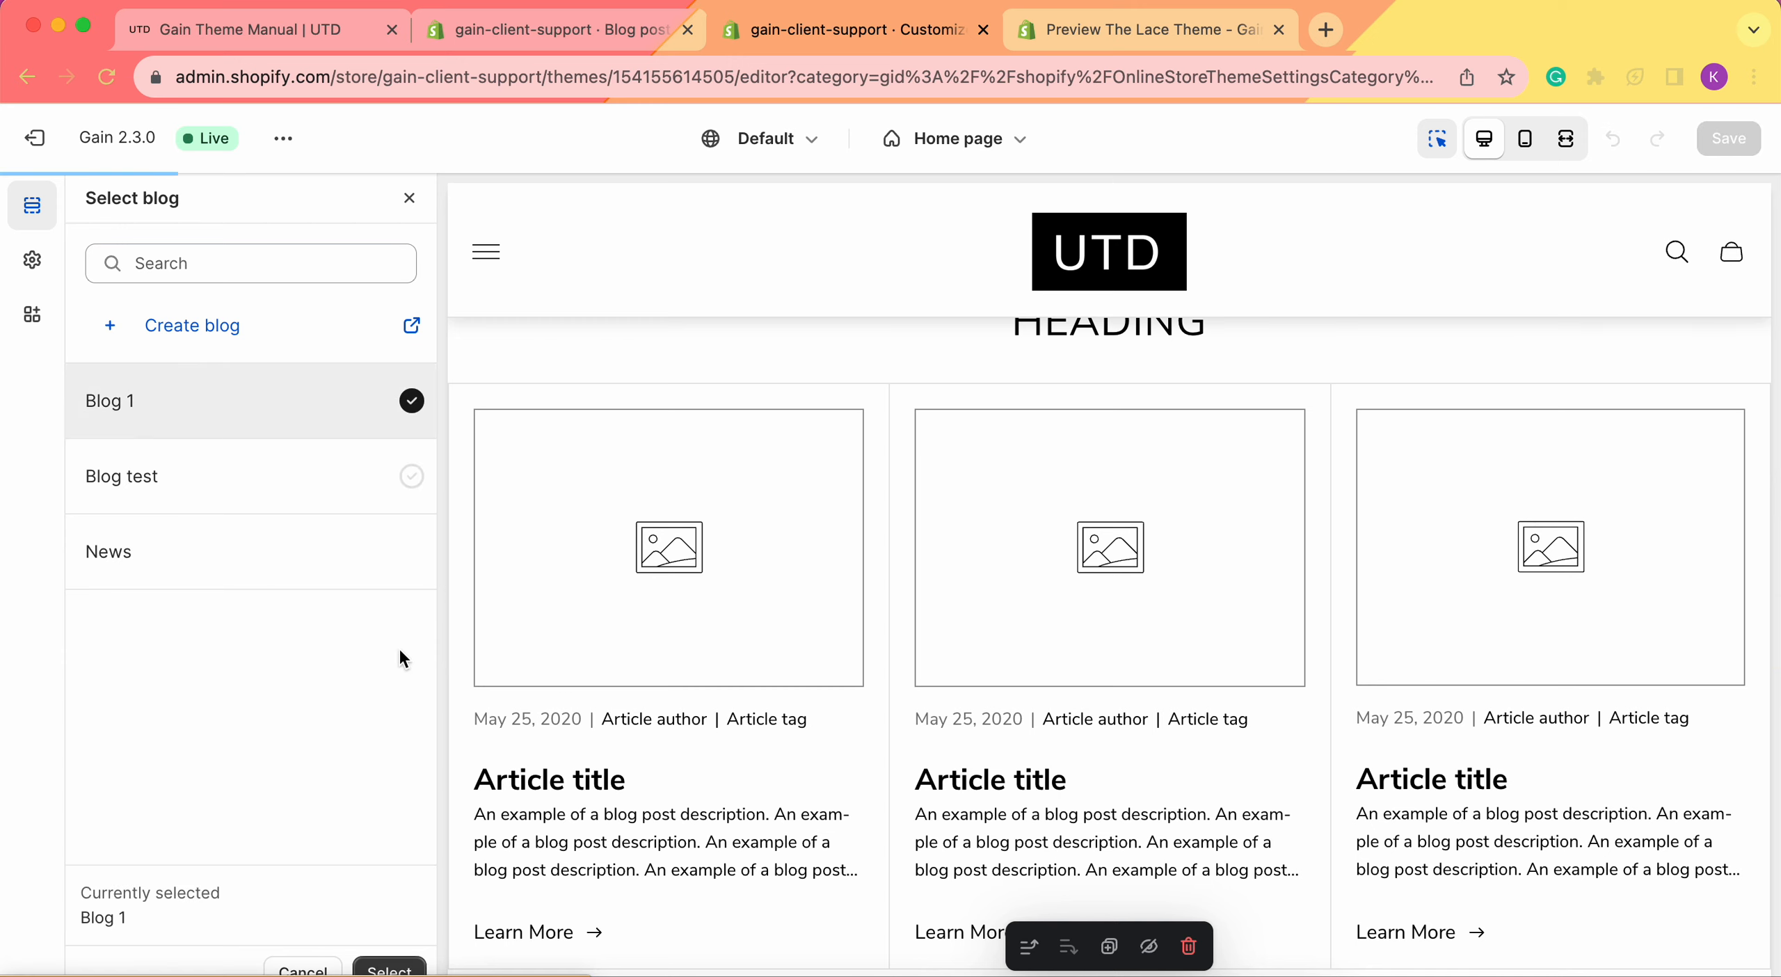
pyautogui.click(389, 970)
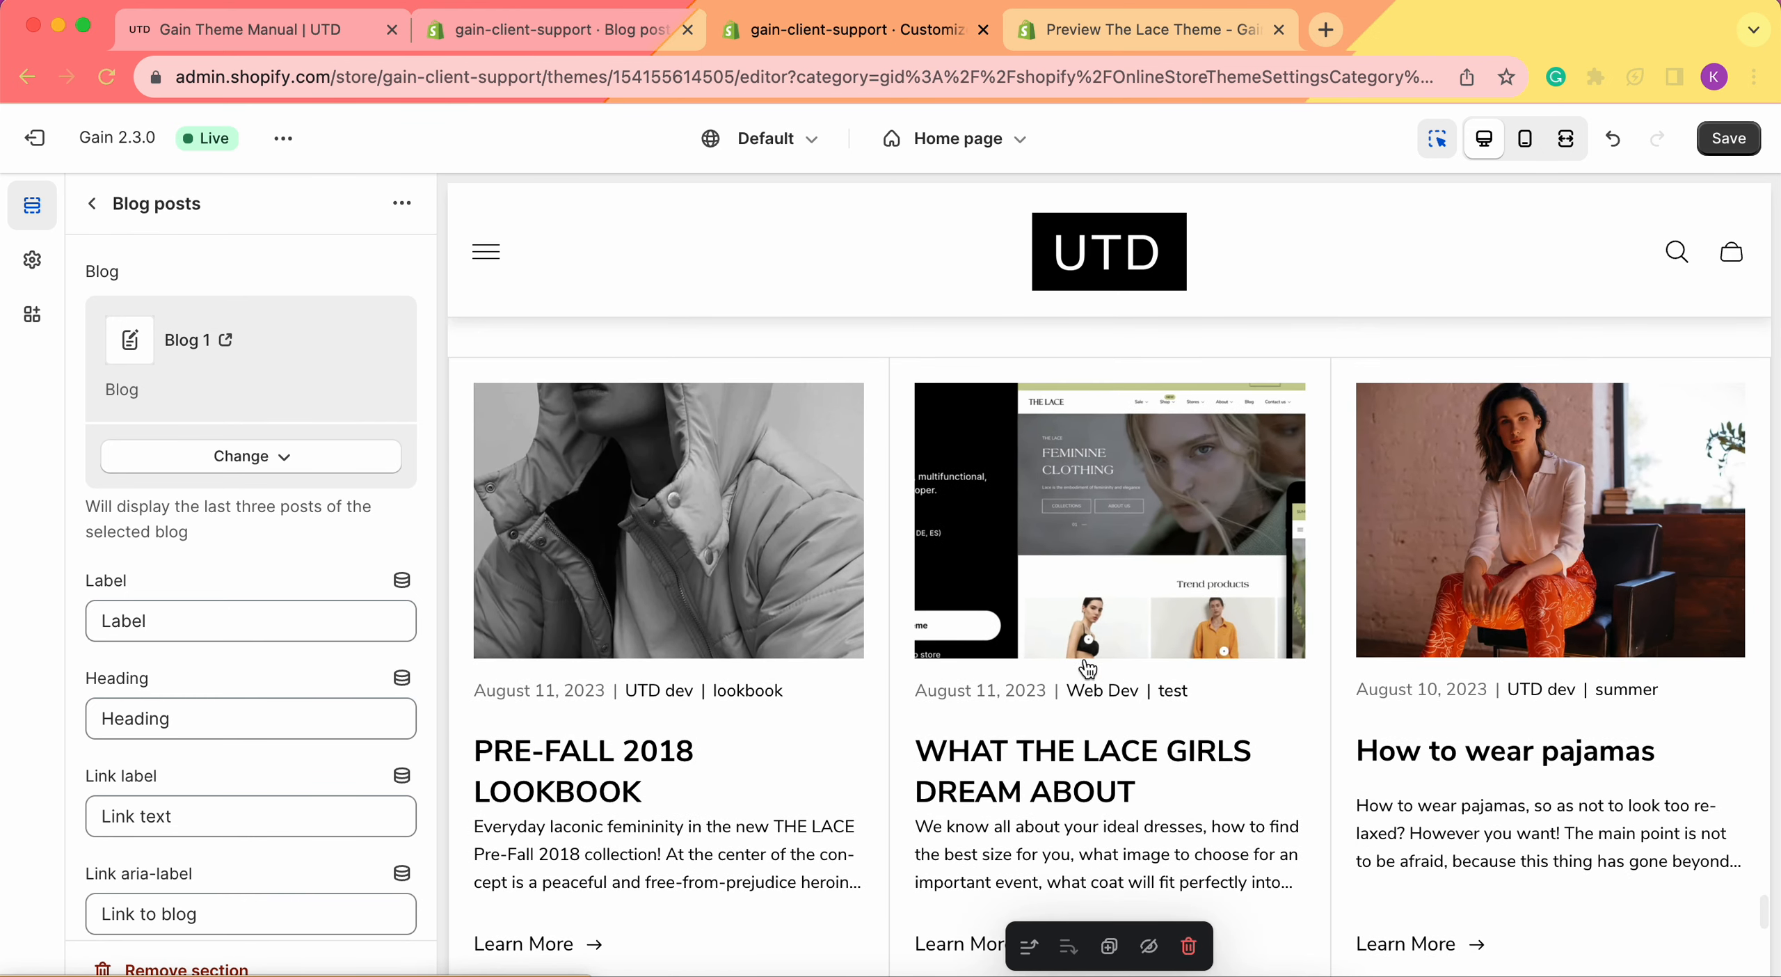
# Following the demo theme's section title, set the Blog posts label to "Store Name" and the heading to "Latest blog posts".
pyautogui.scroll(-3, 329, 509)
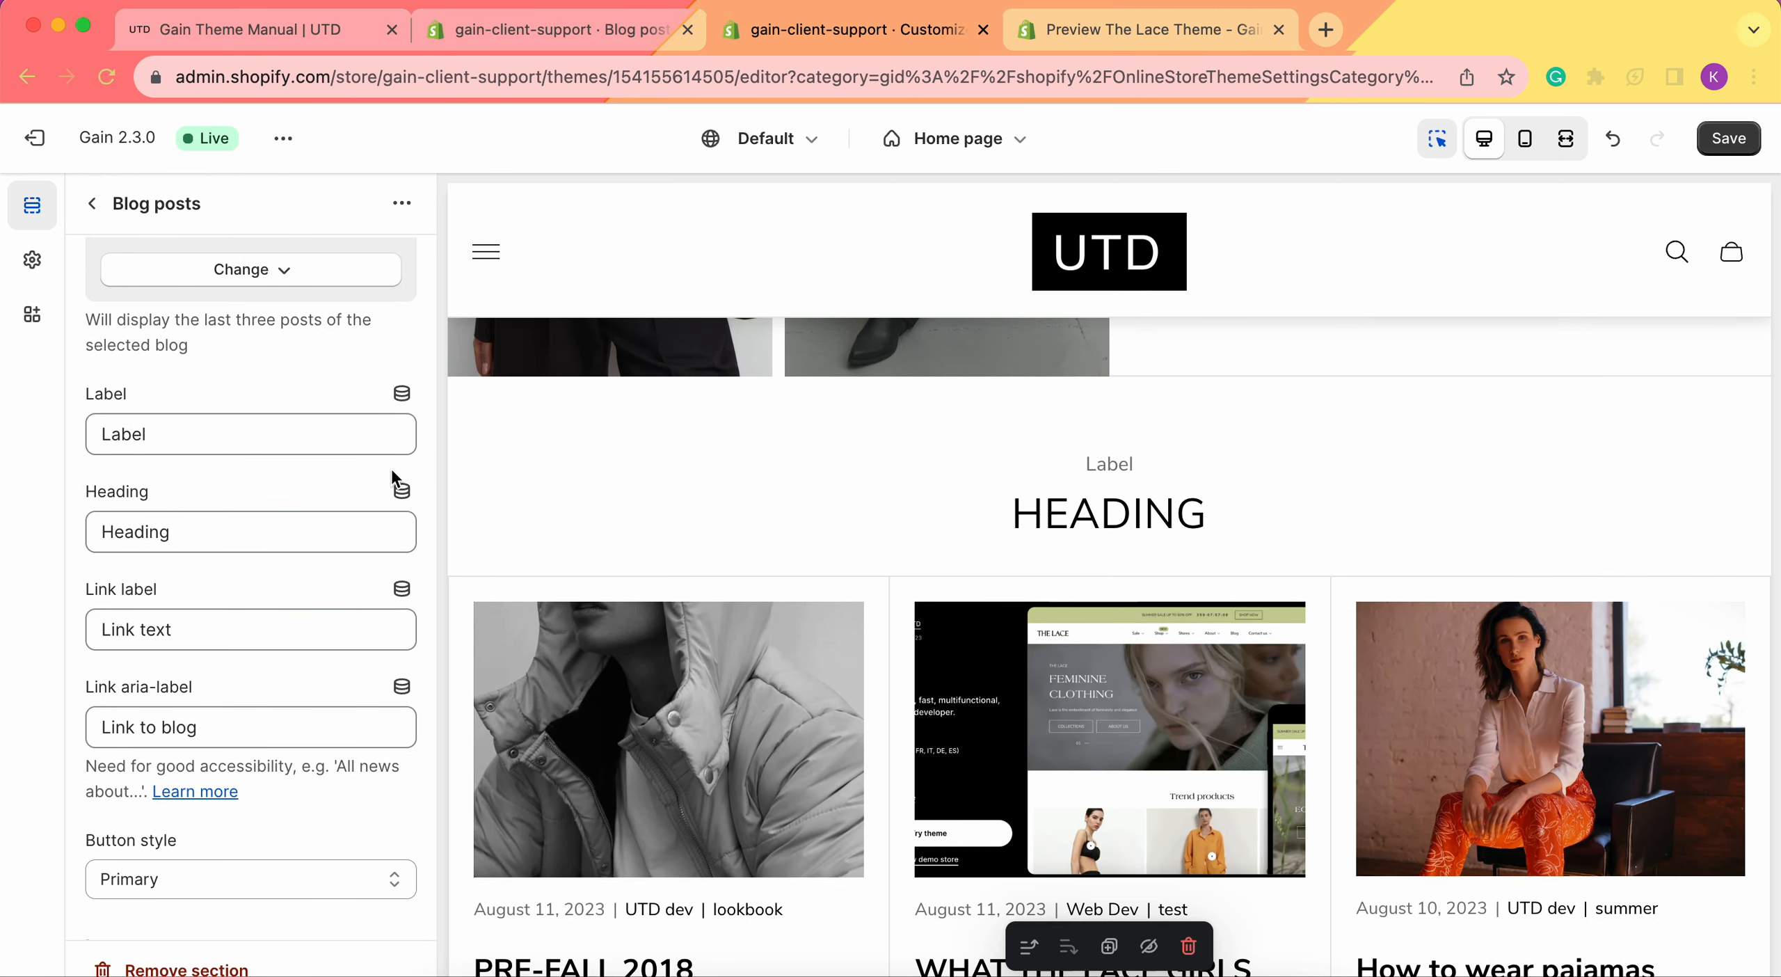
pyautogui.click(1131, 31)
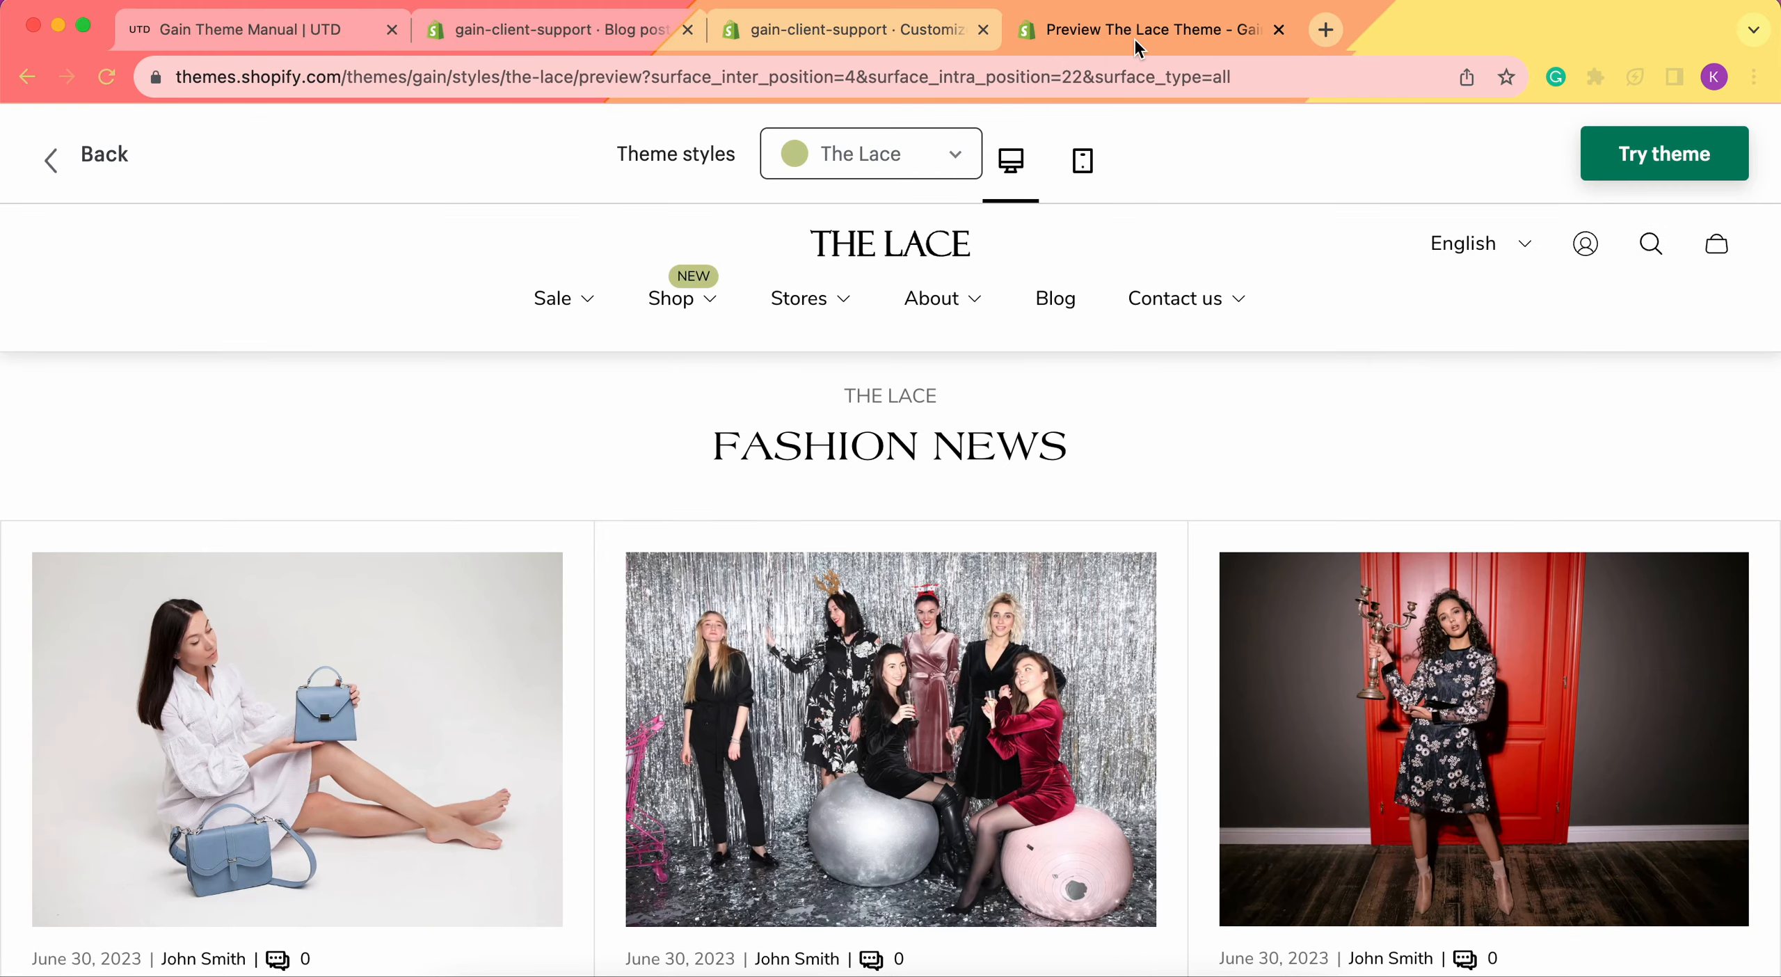
pyautogui.scroll(1, 1168, 542)
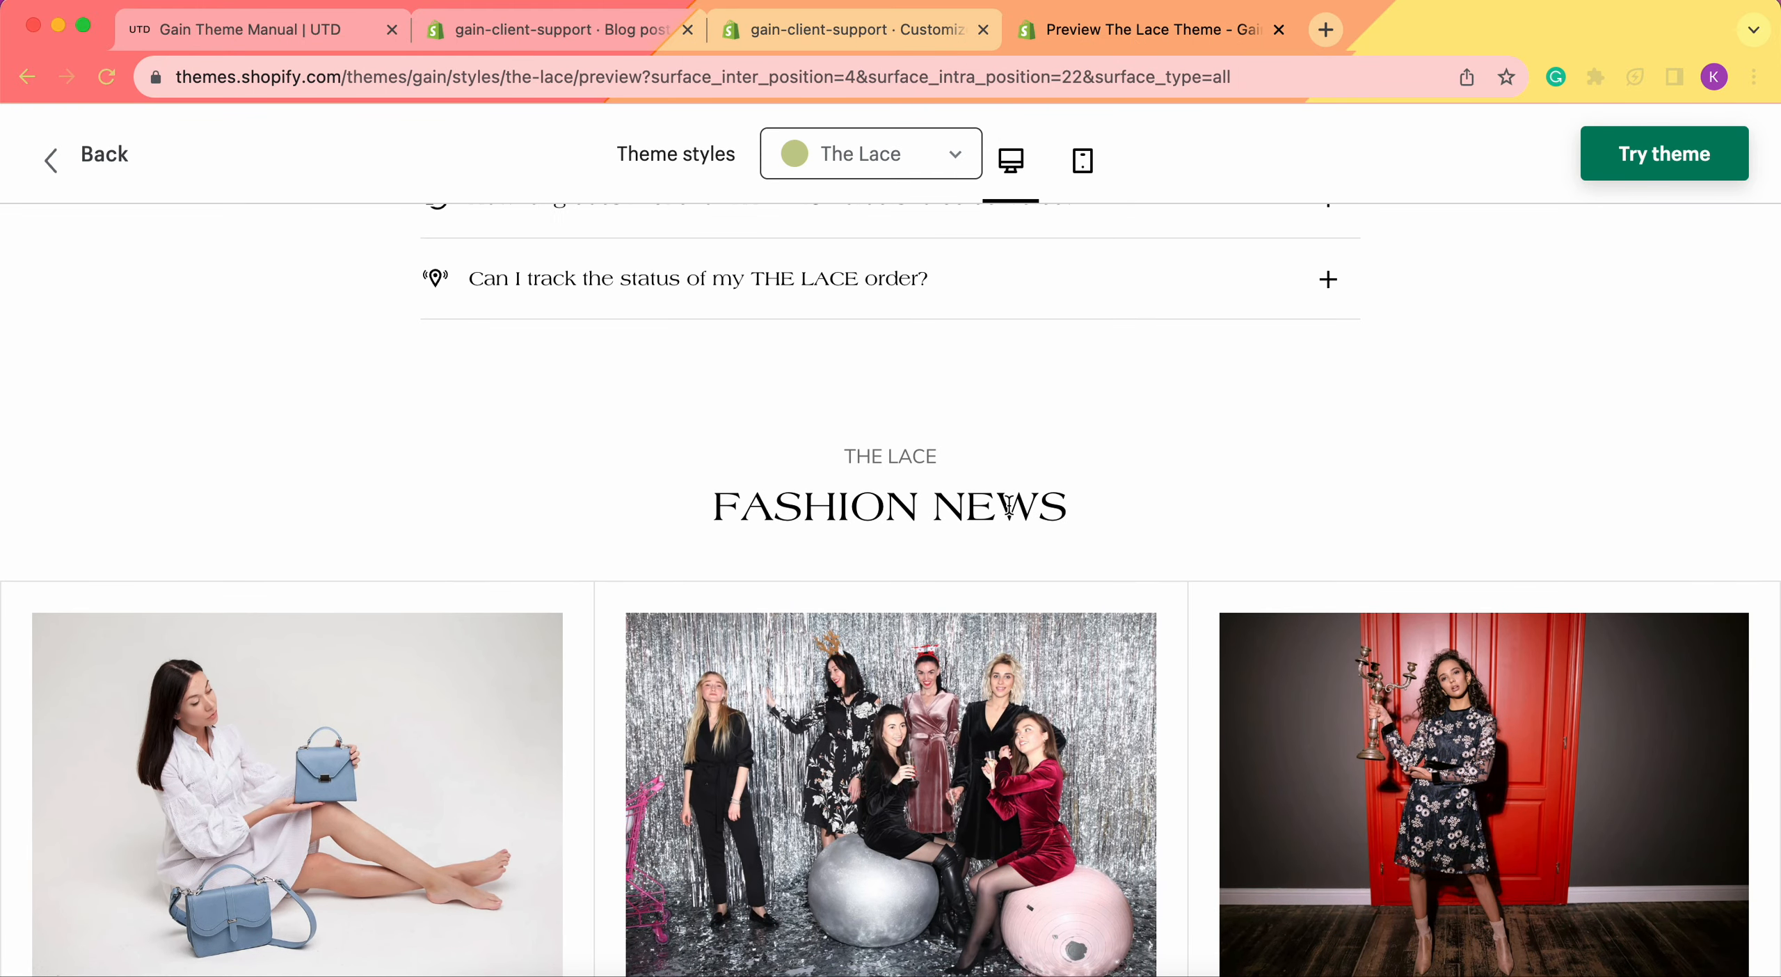
pyautogui.click(910, 21)
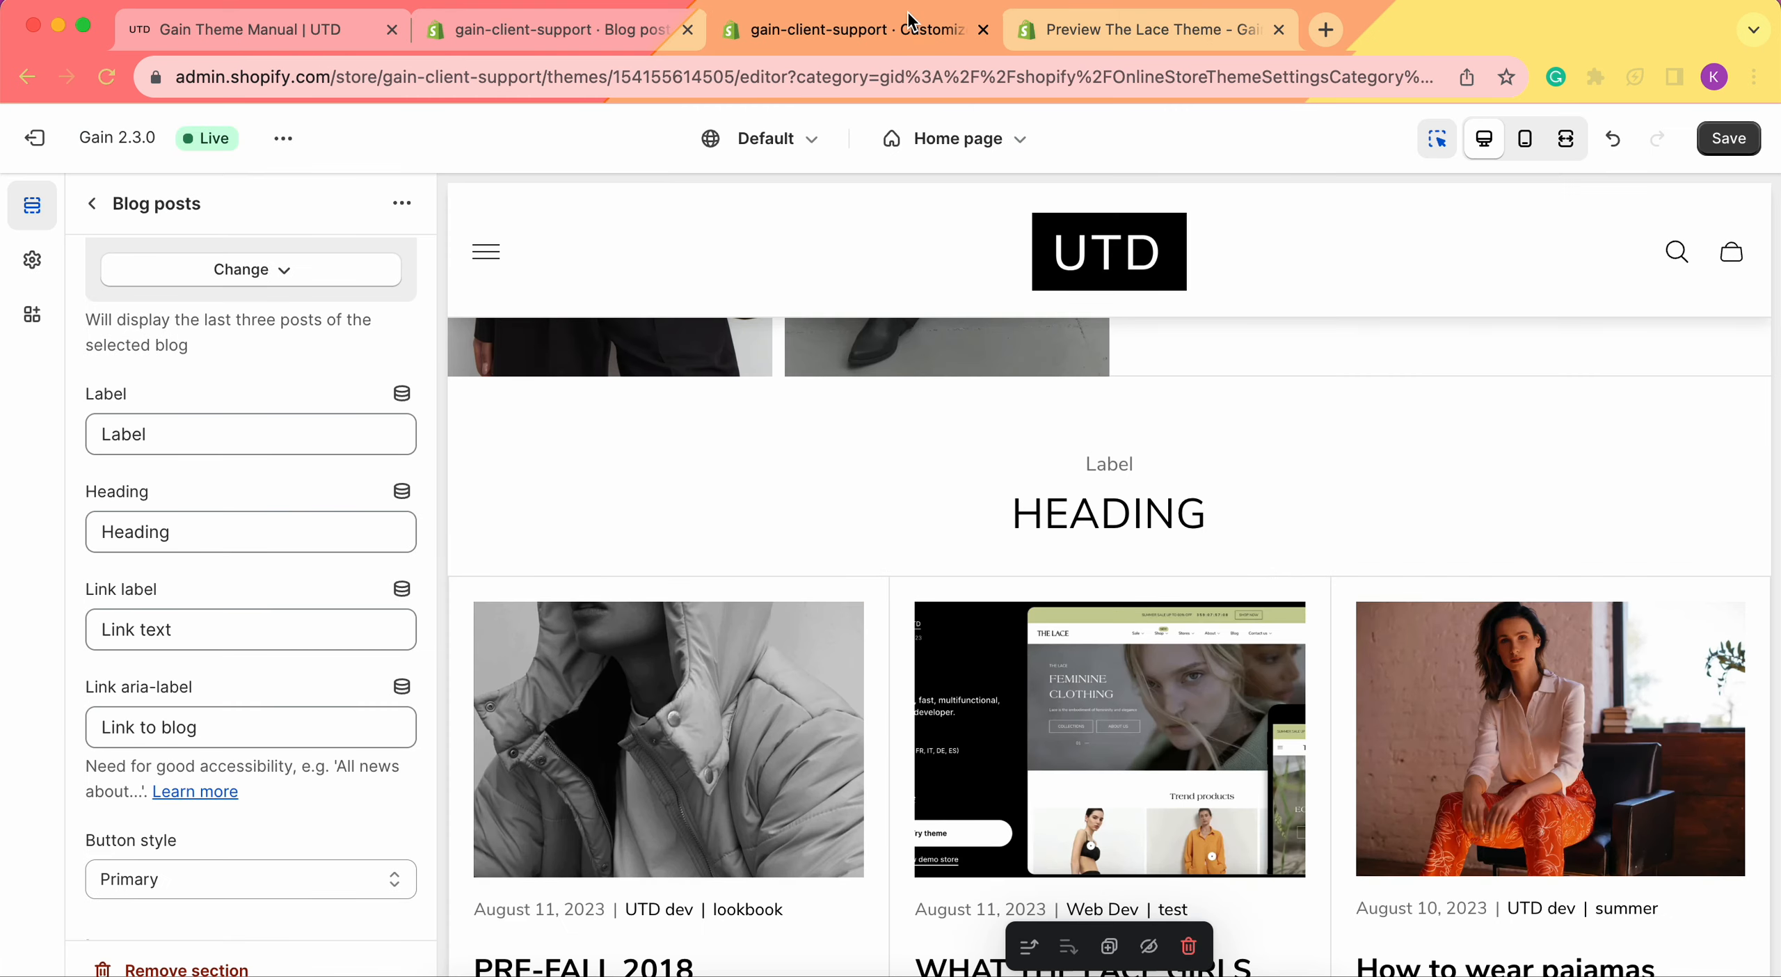
pyautogui.click(176, 428)
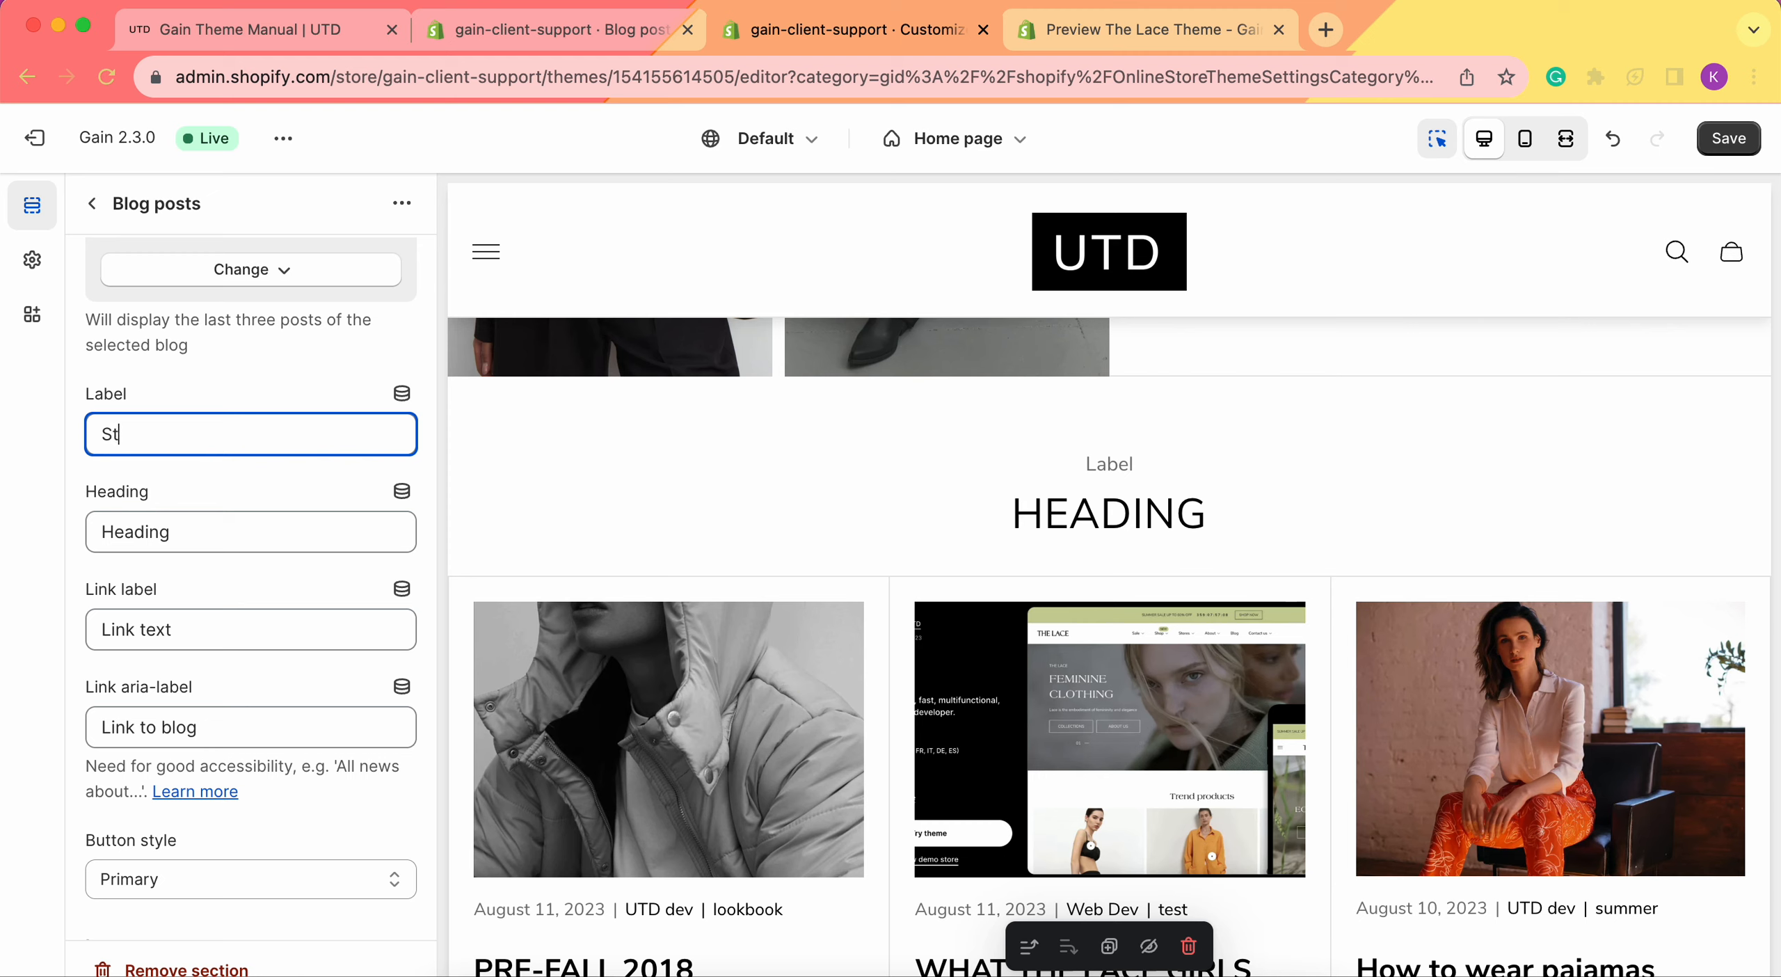
pyautogui.write('Store Name')
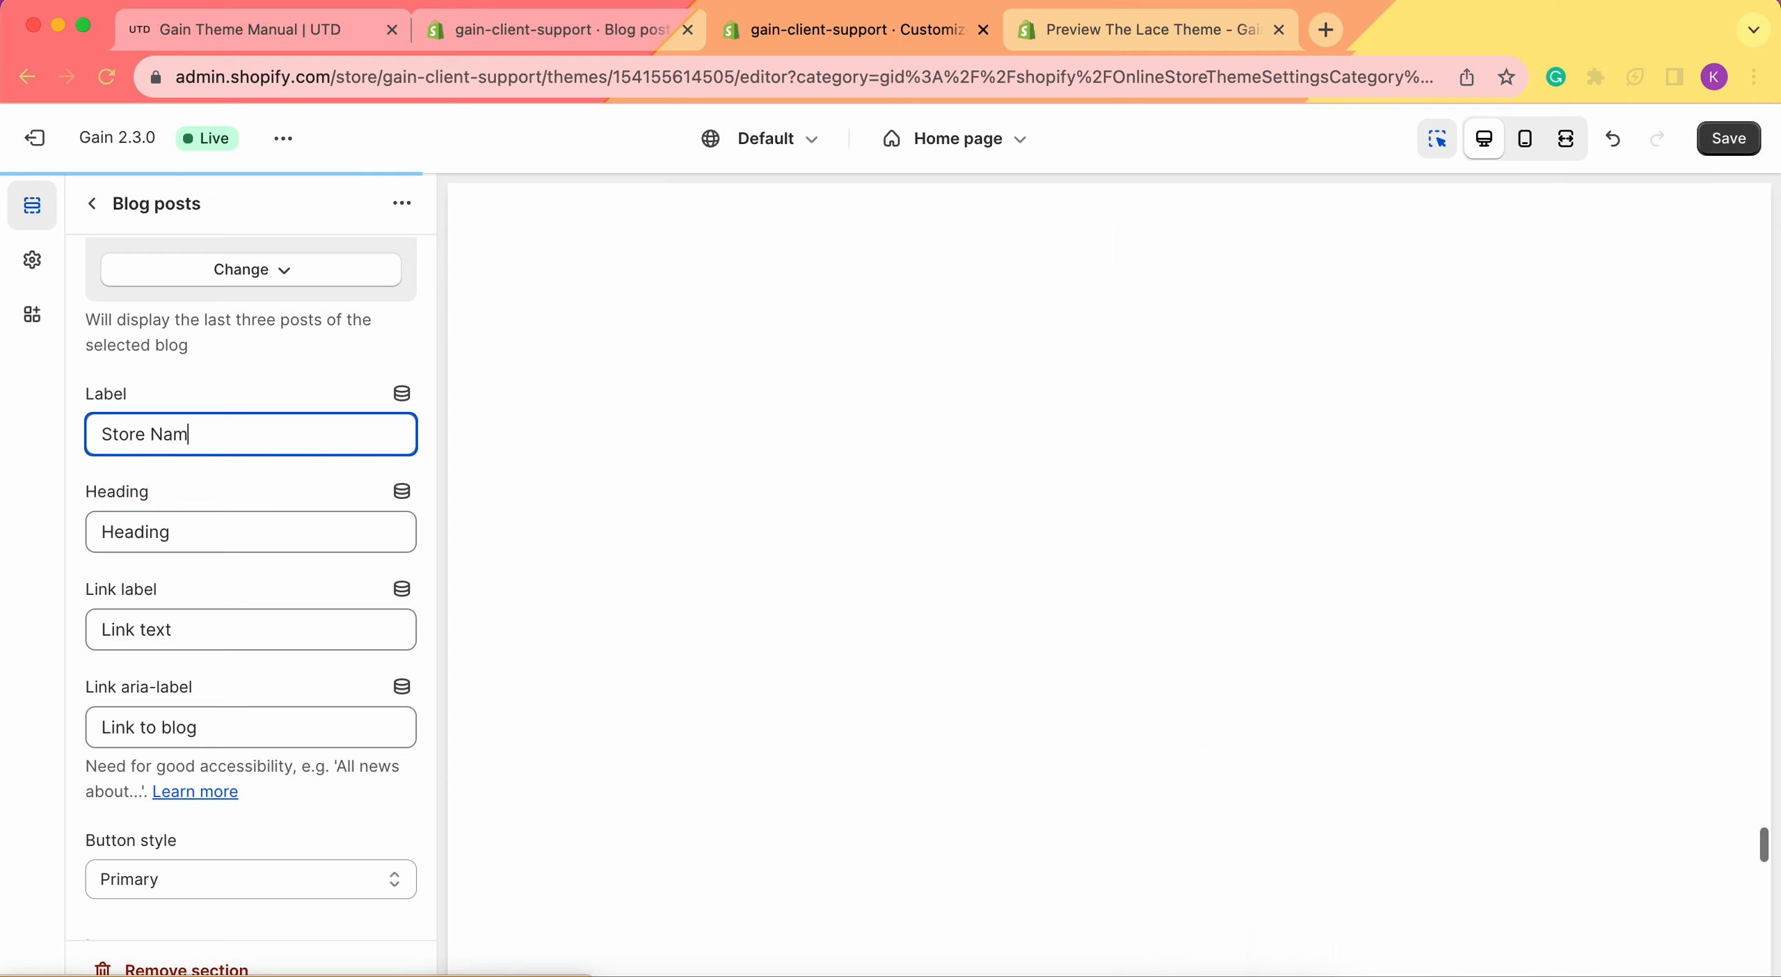
pyautogui.doubleClick(213, 529)
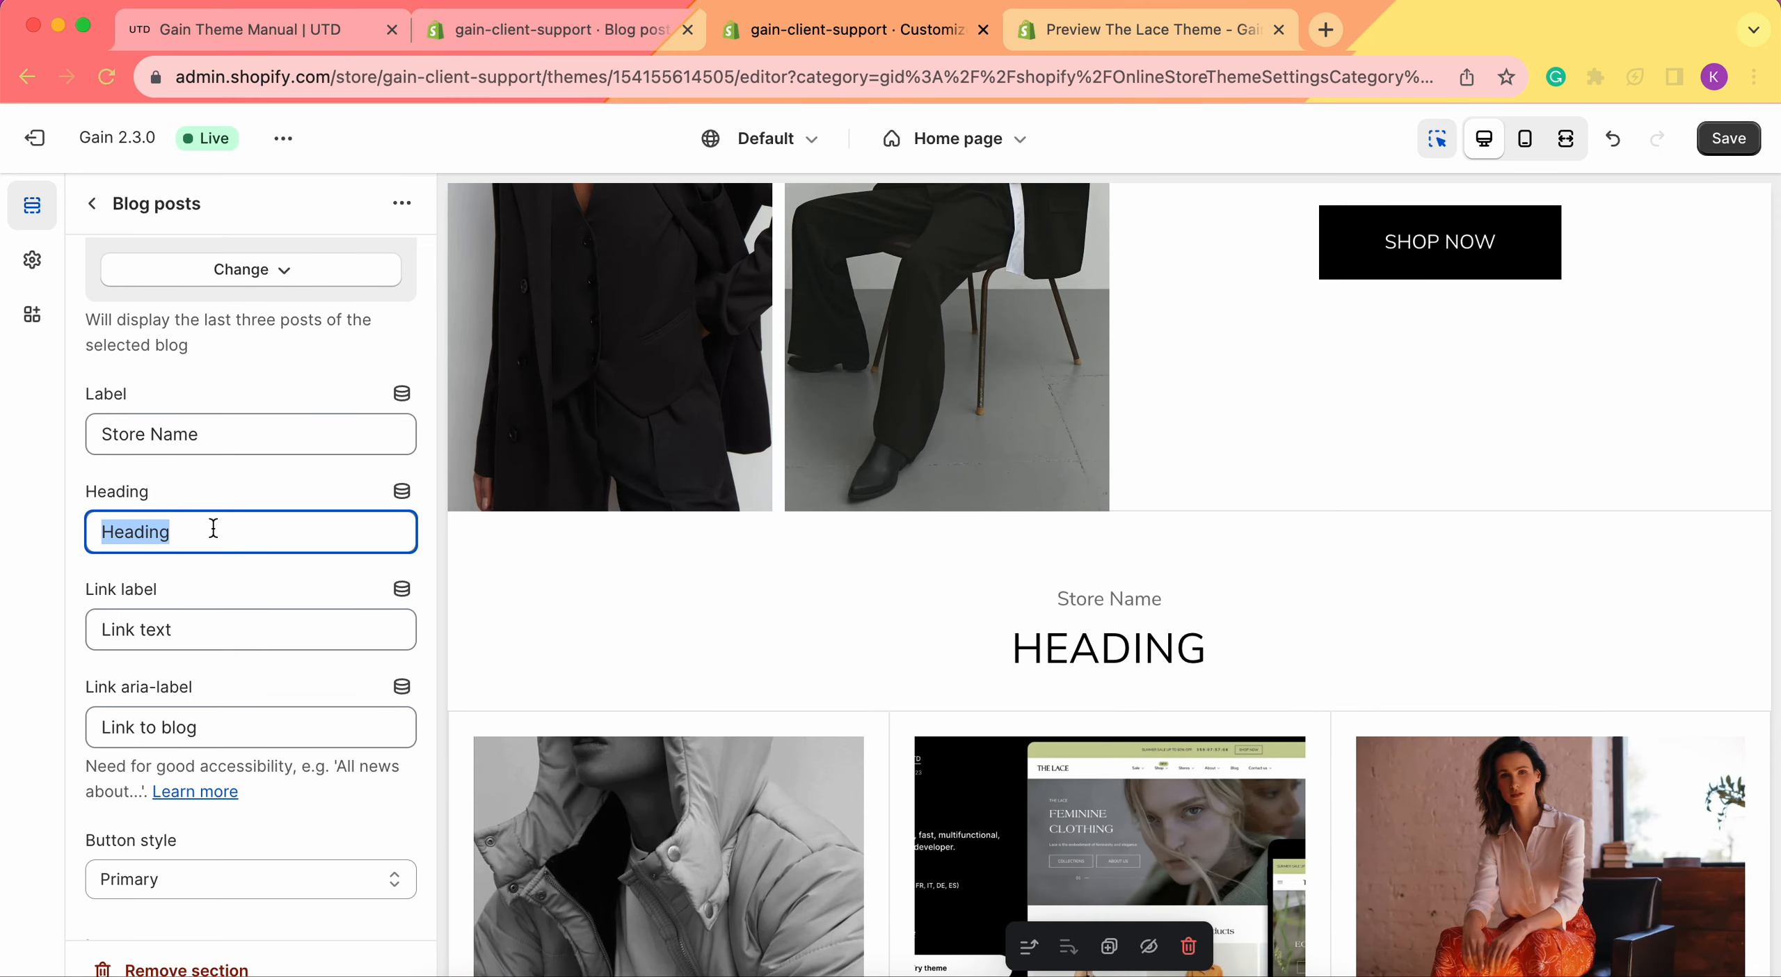
pyautogui.write('Late')
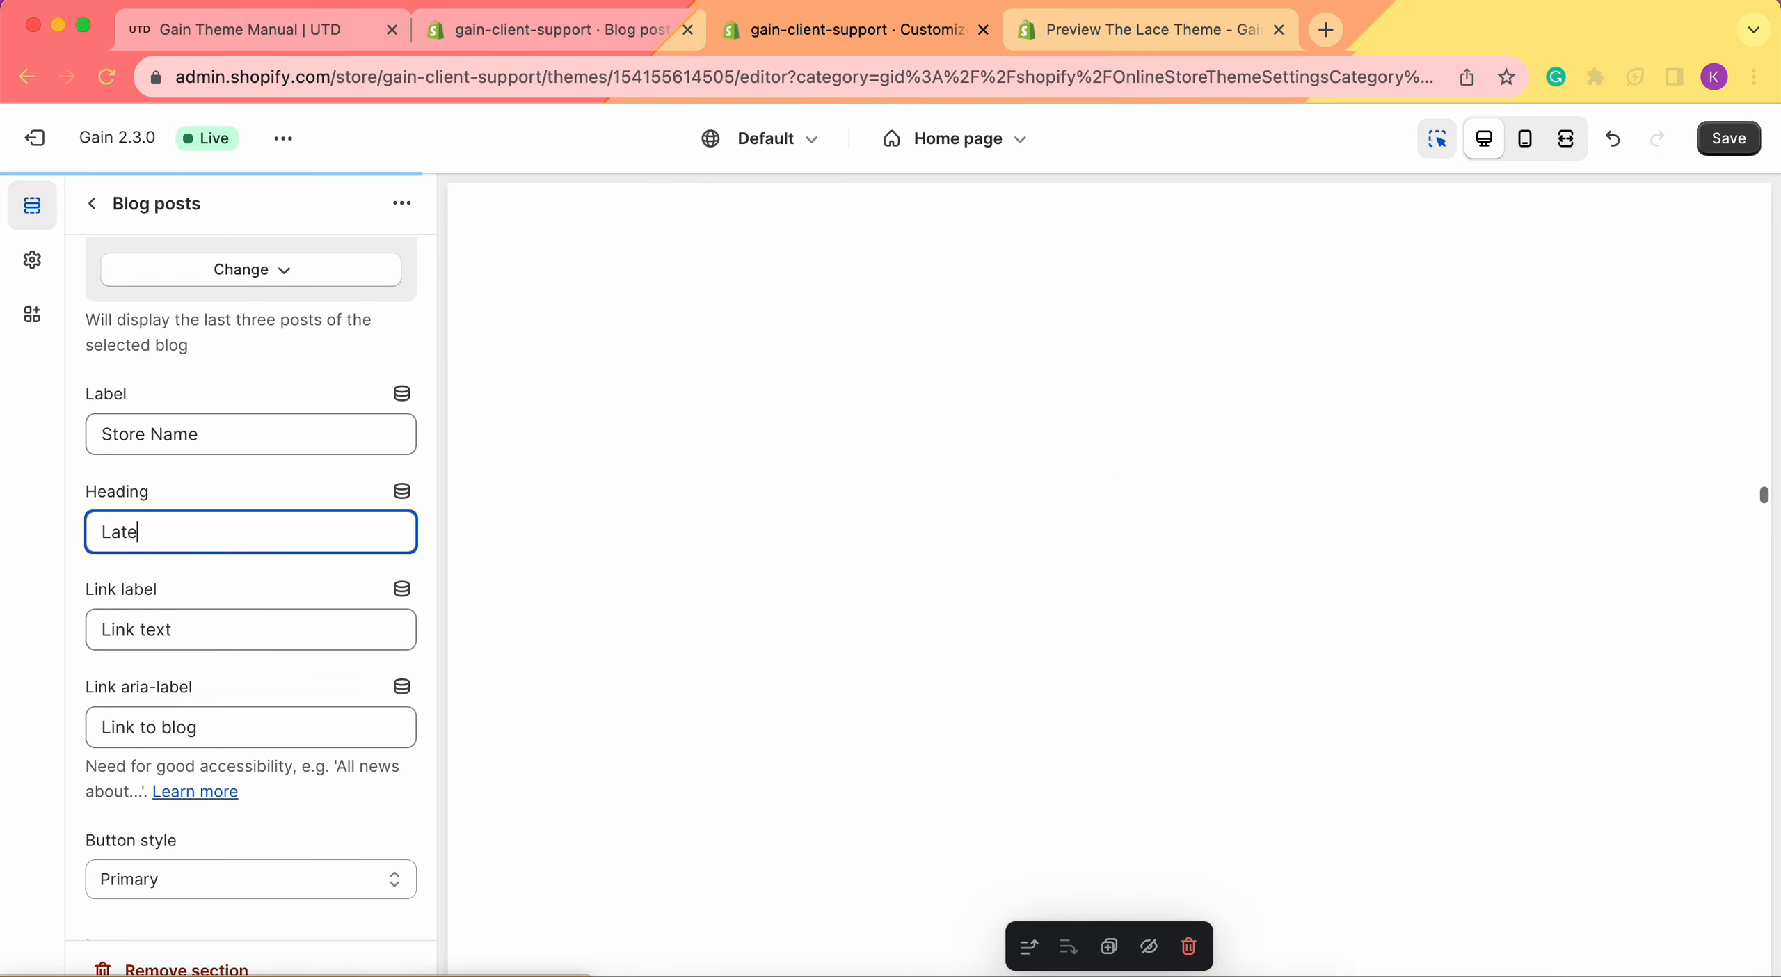
pyautogui.write('st blog posts')
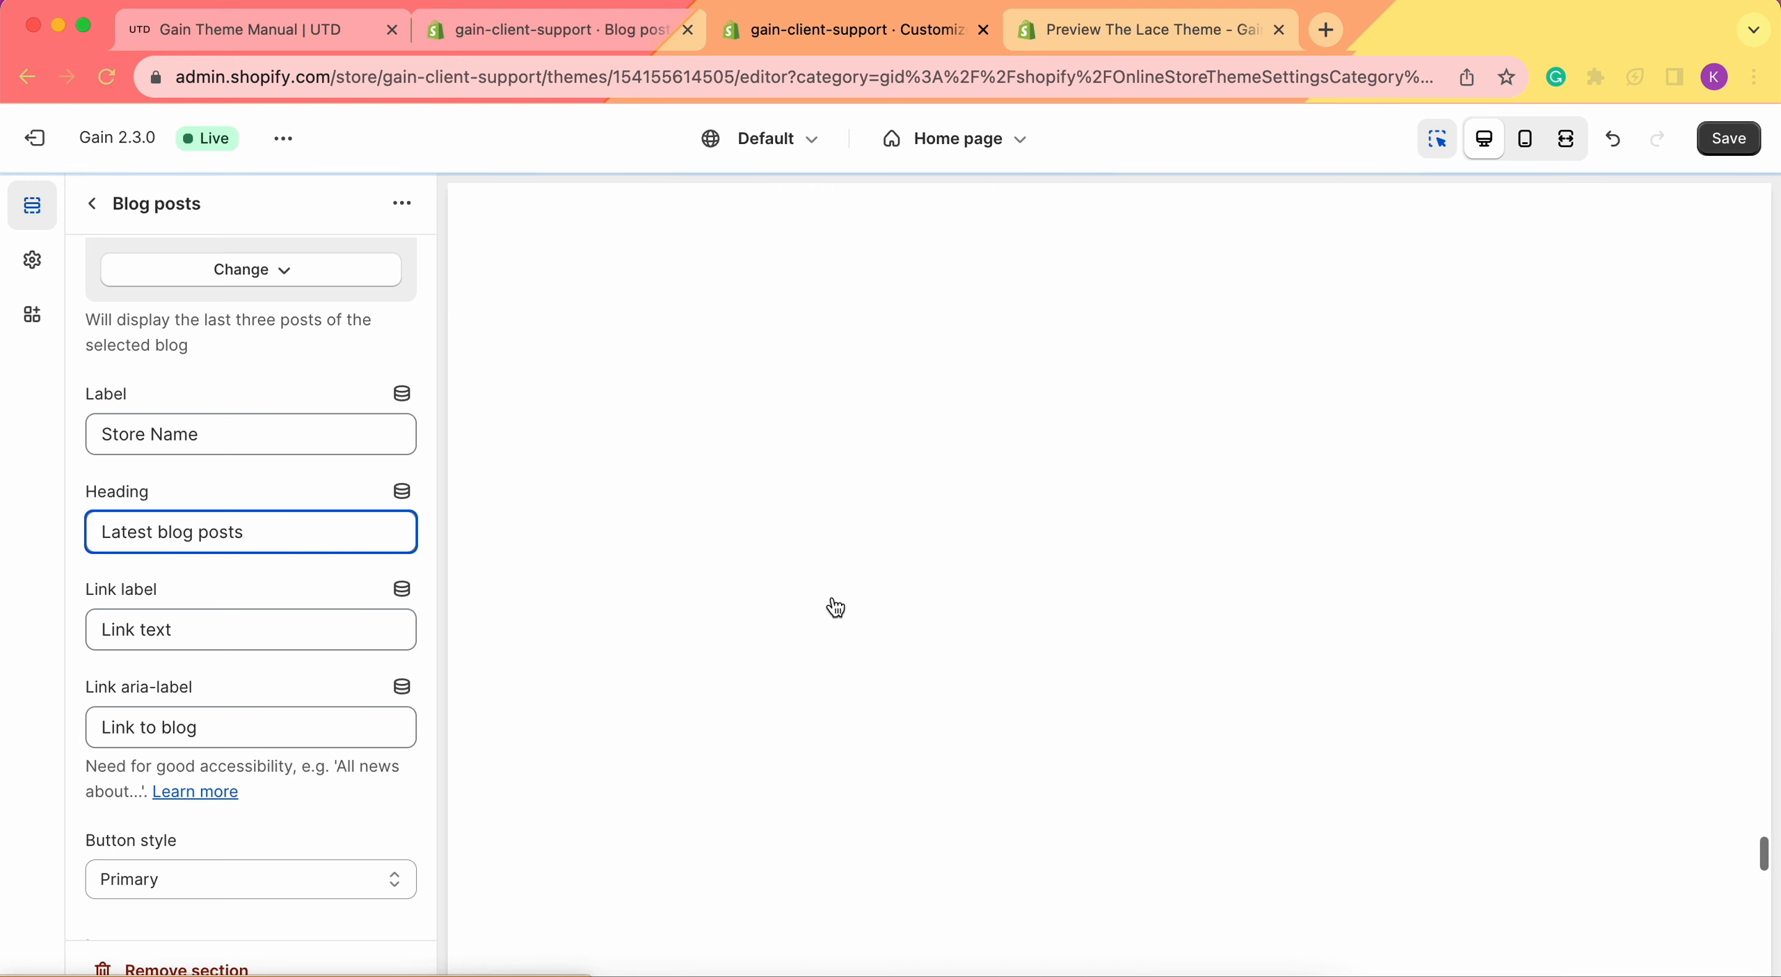
# Set the link label of the button below the blog articles to "Read More".
pyautogui.scroll(-3, 1034, 636)
pyautogui.scroll(-2, 208, 598)
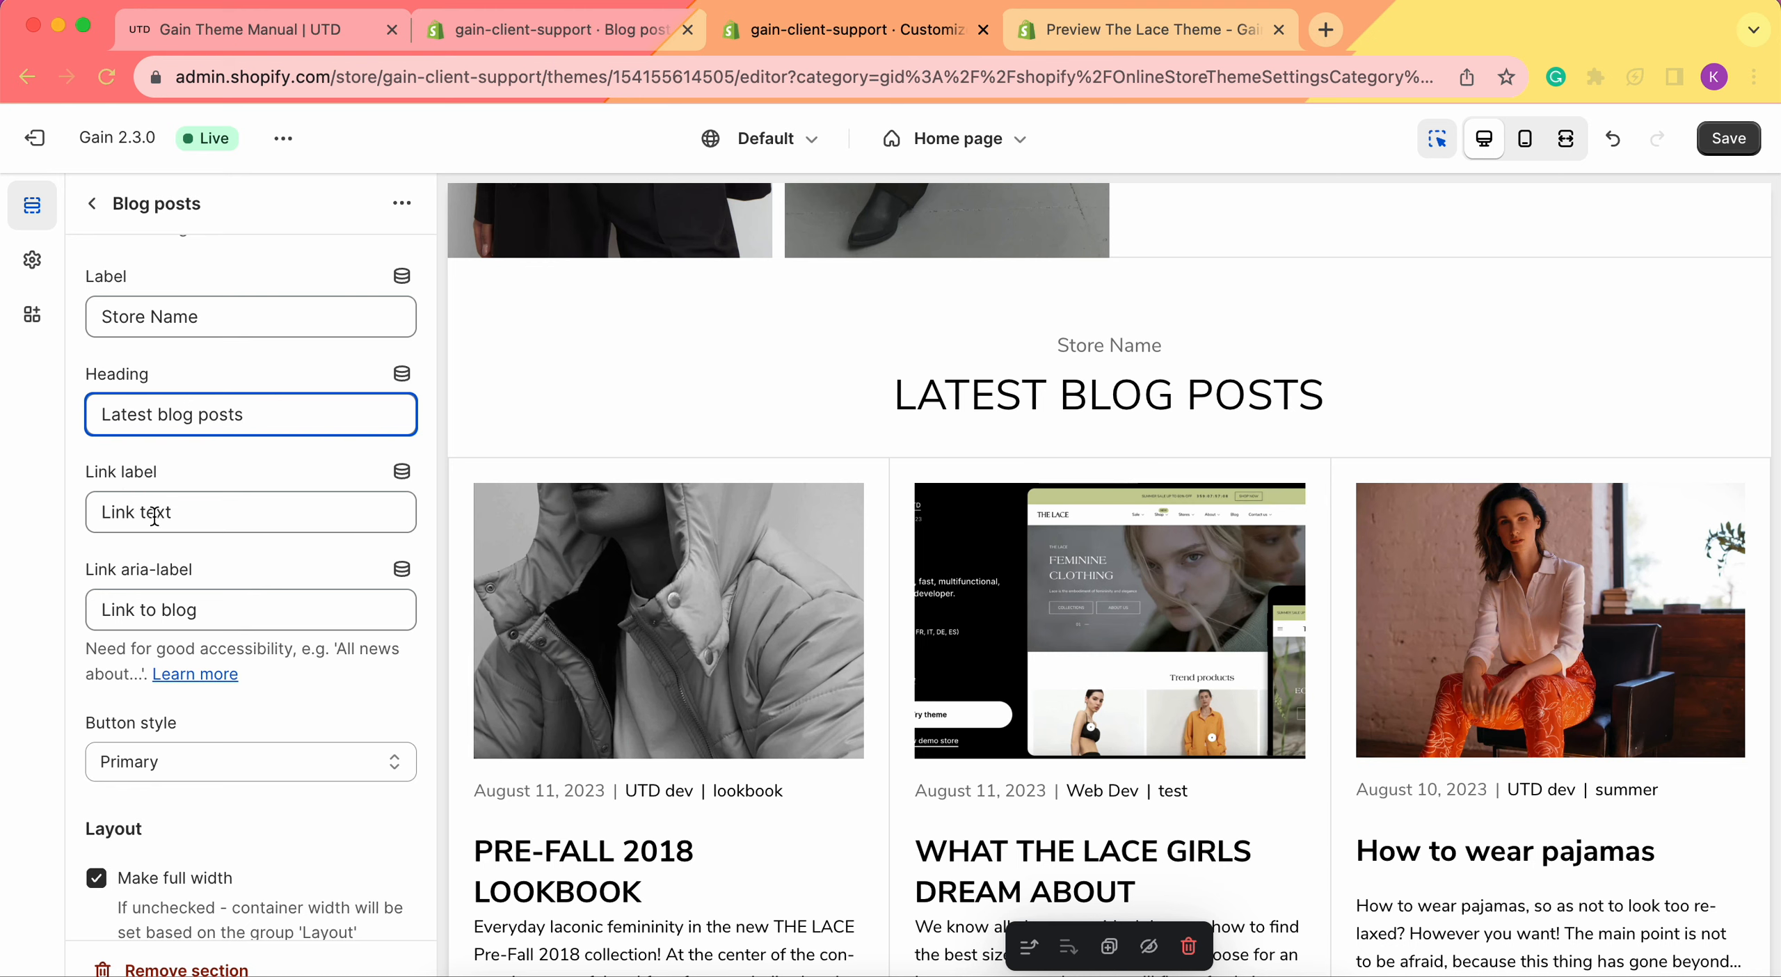
pyautogui.scroll(-10, 835, 541)
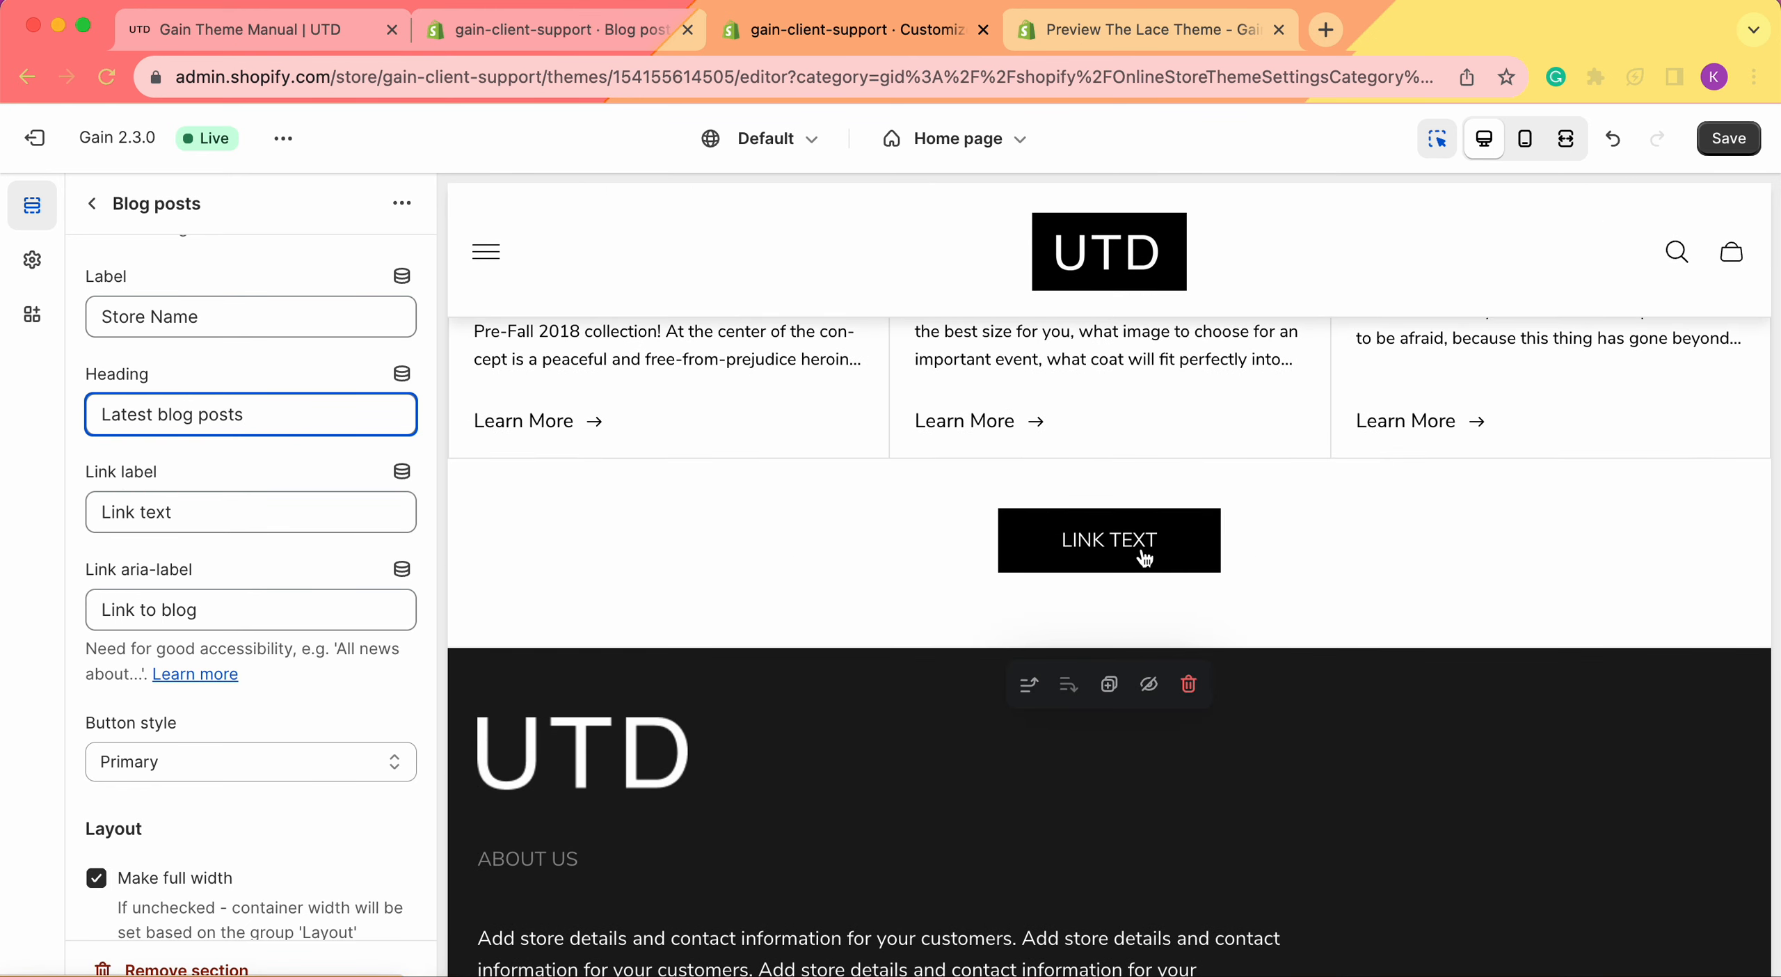
pyautogui.scroll(3, 278, 359)
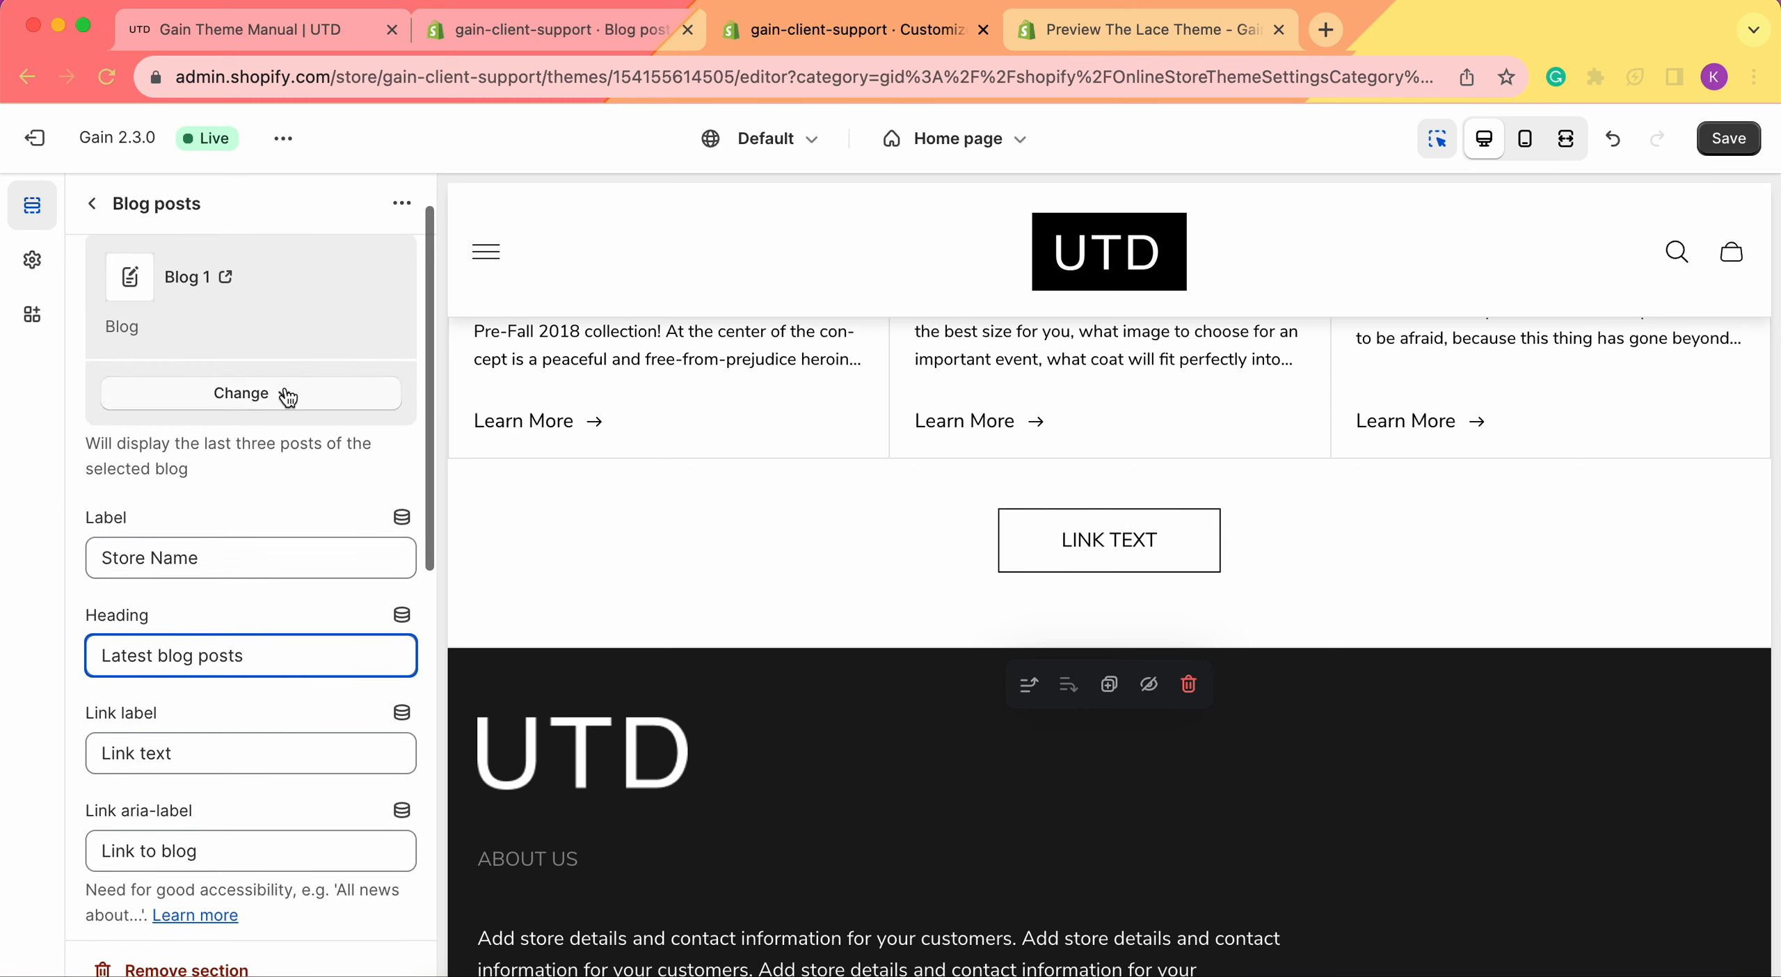
pyautogui.scroll(-2, 275, 535)
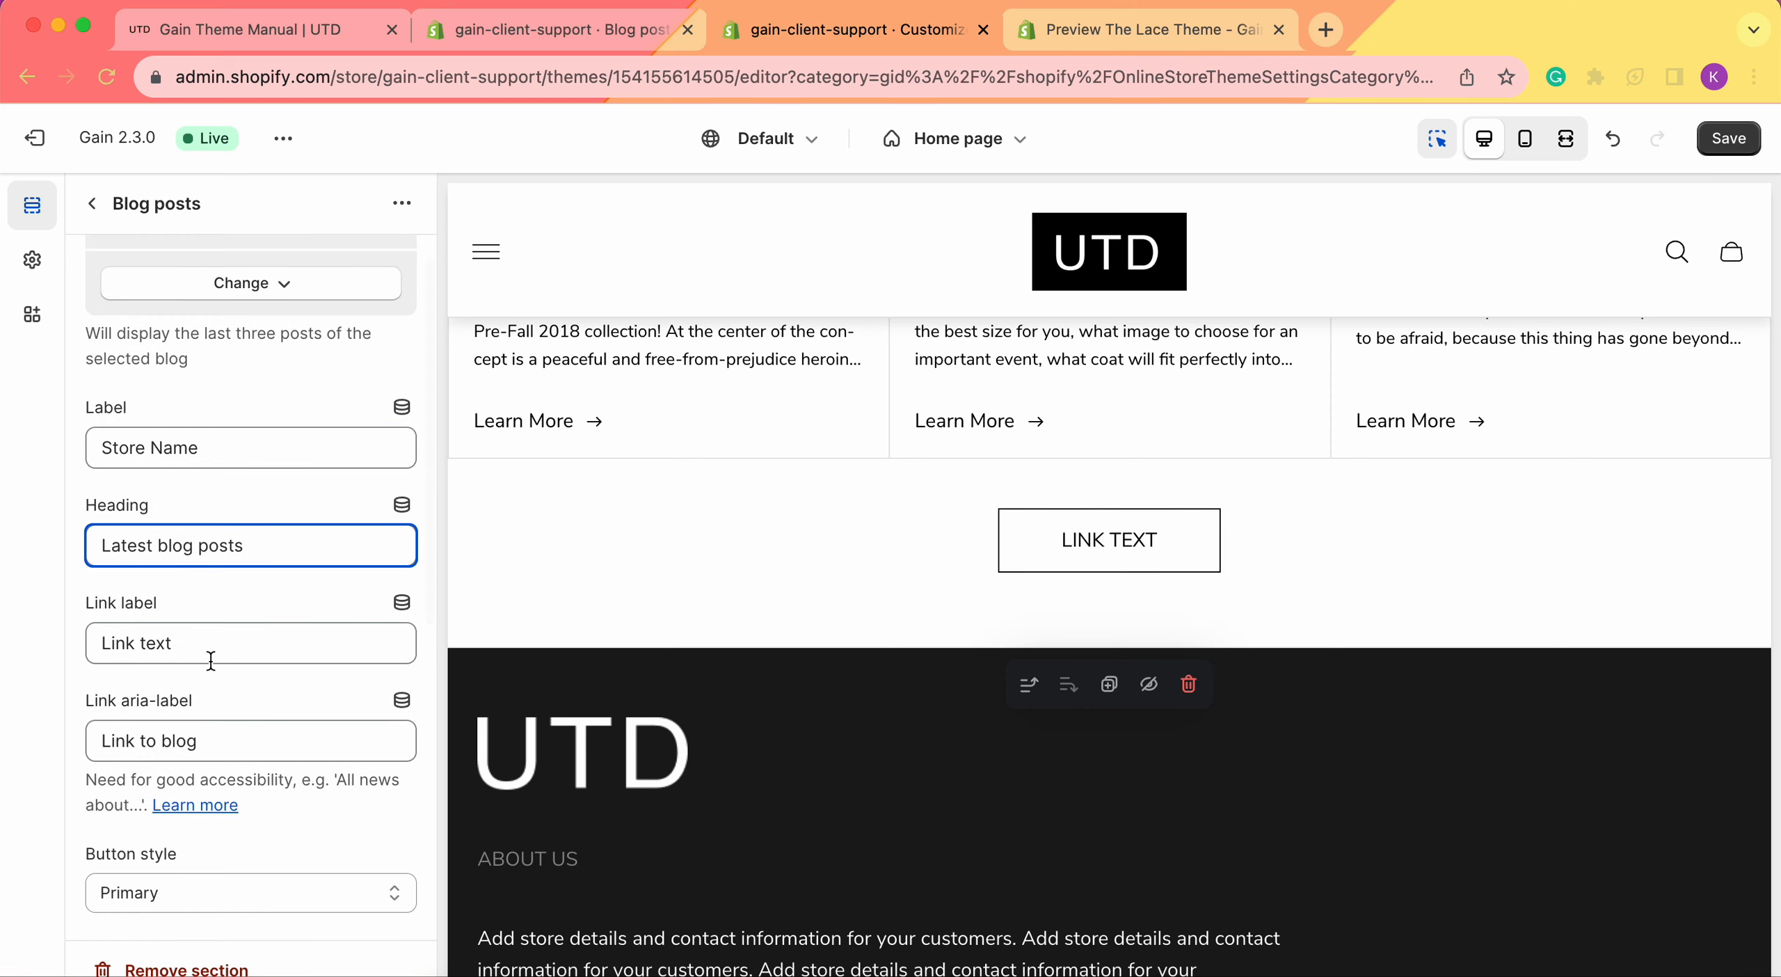
pyautogui.click(202, 640)
pyautogui.press('super+a')
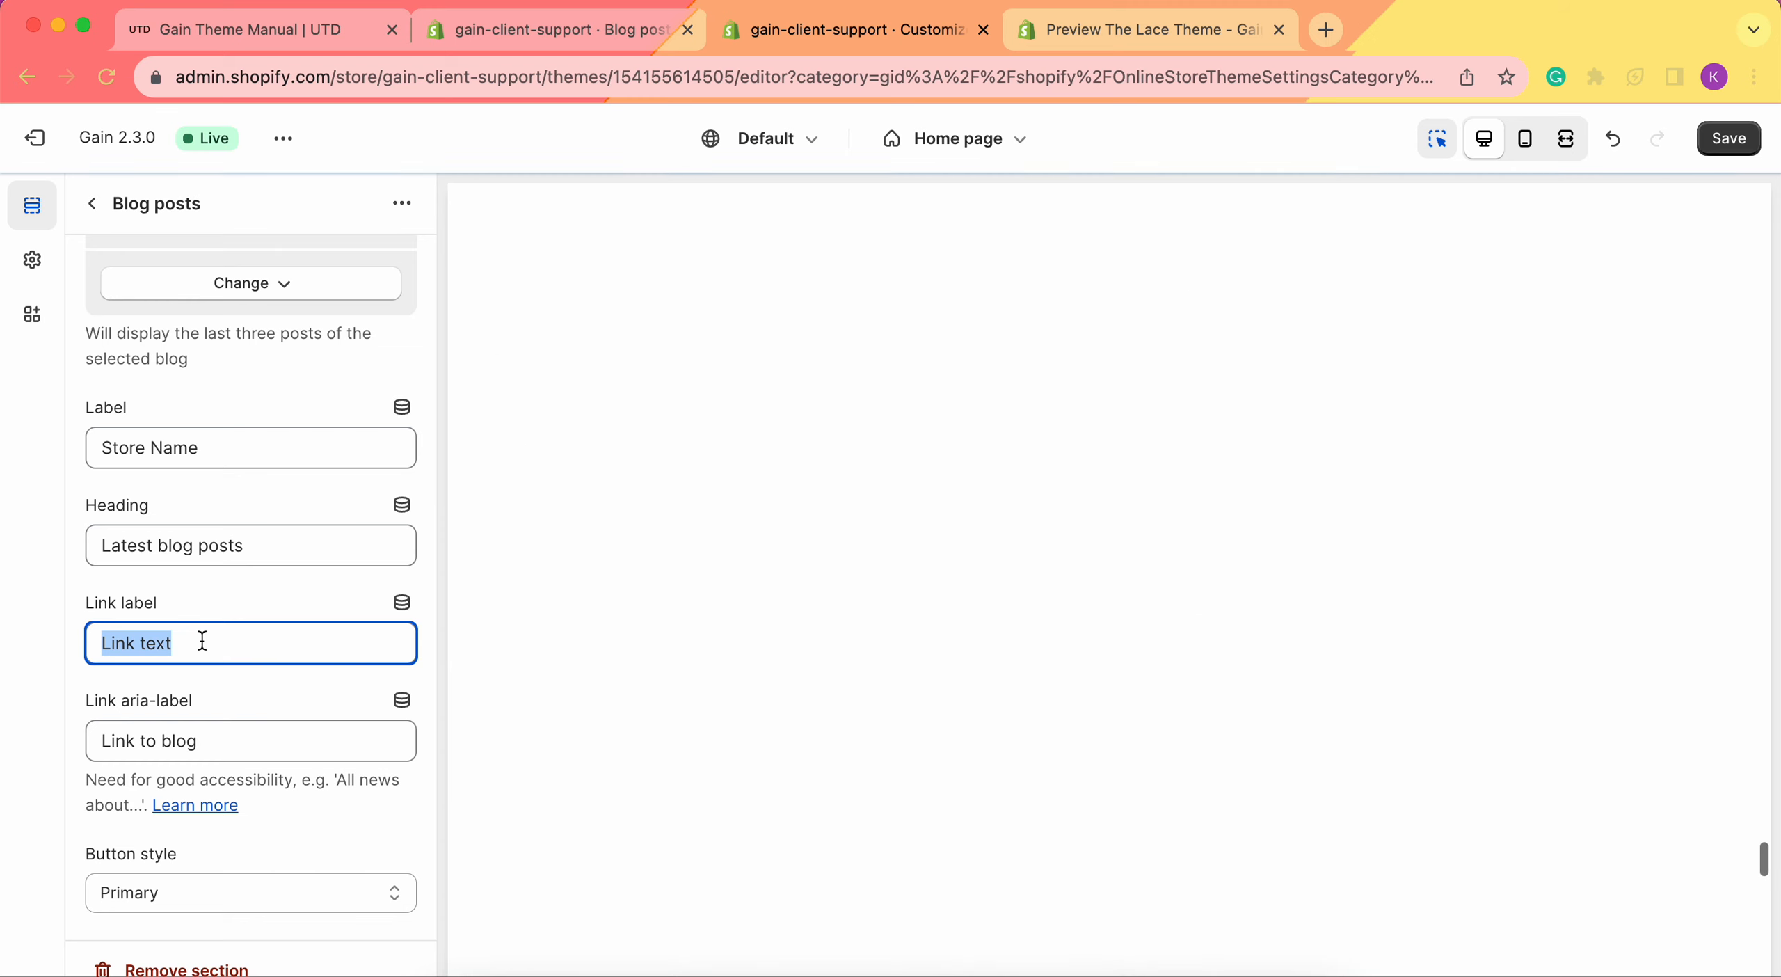
pyautogui.write('Read More')
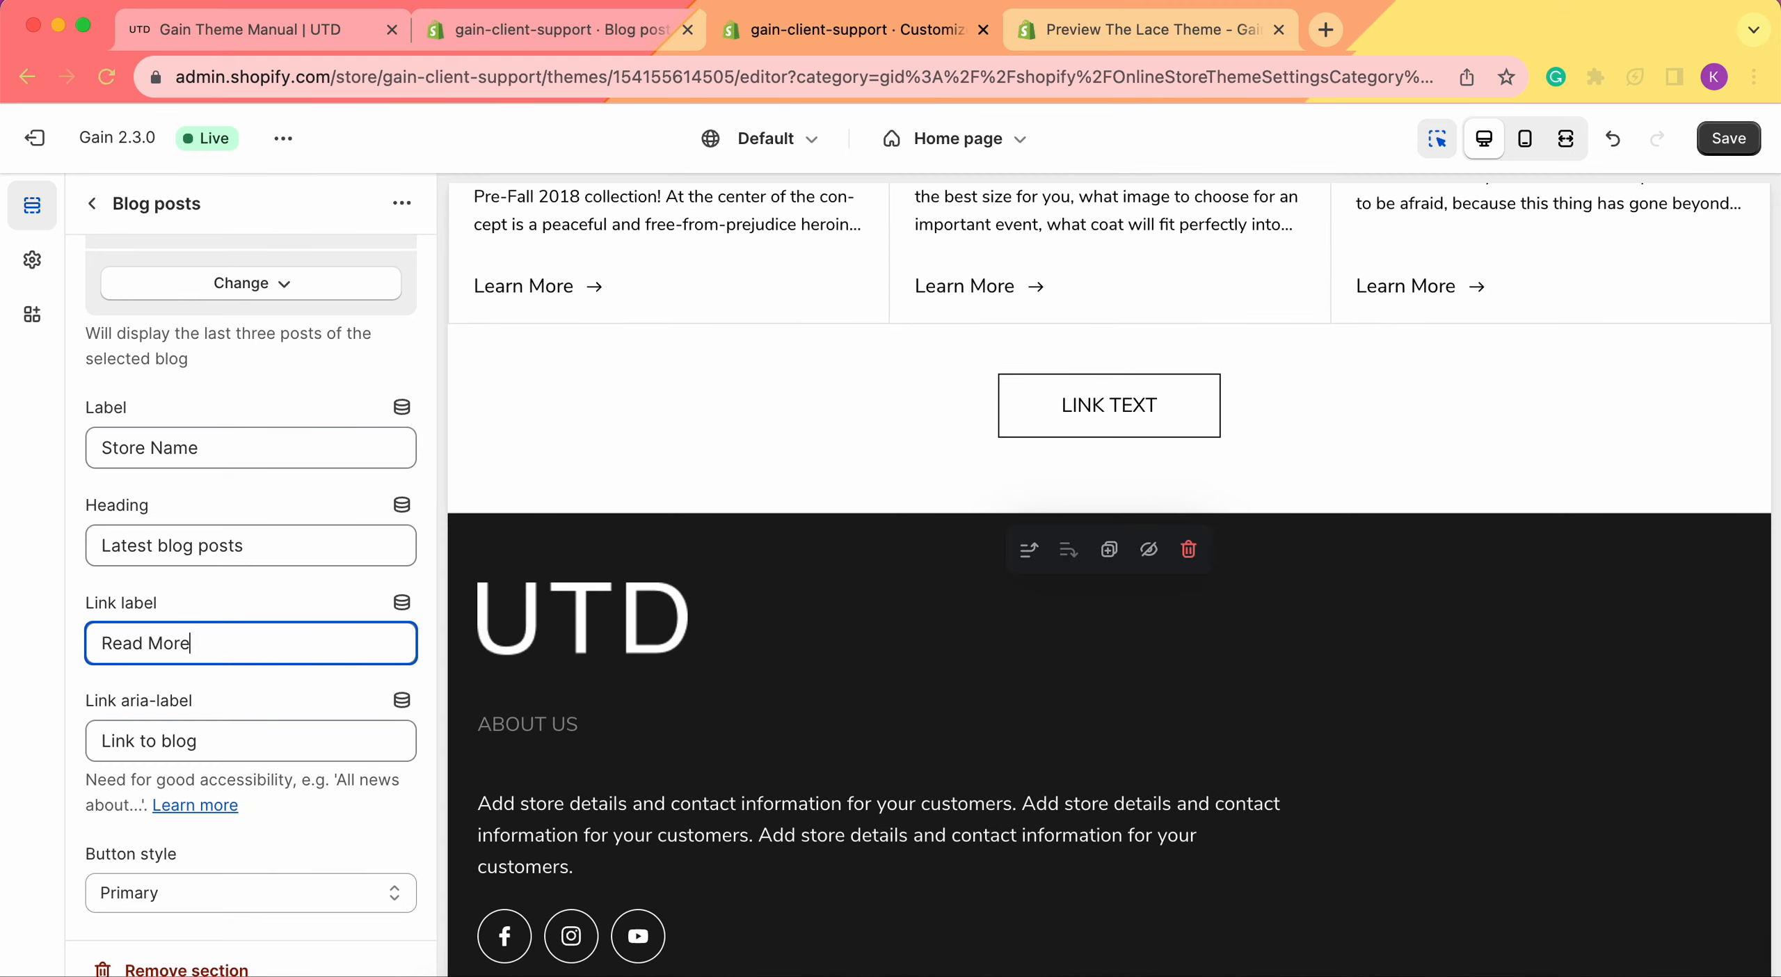
# Set the link aria-label of the Blog posts section to "Red more of our blog posts".
pyautogui.scroll(-2, 213, 707)
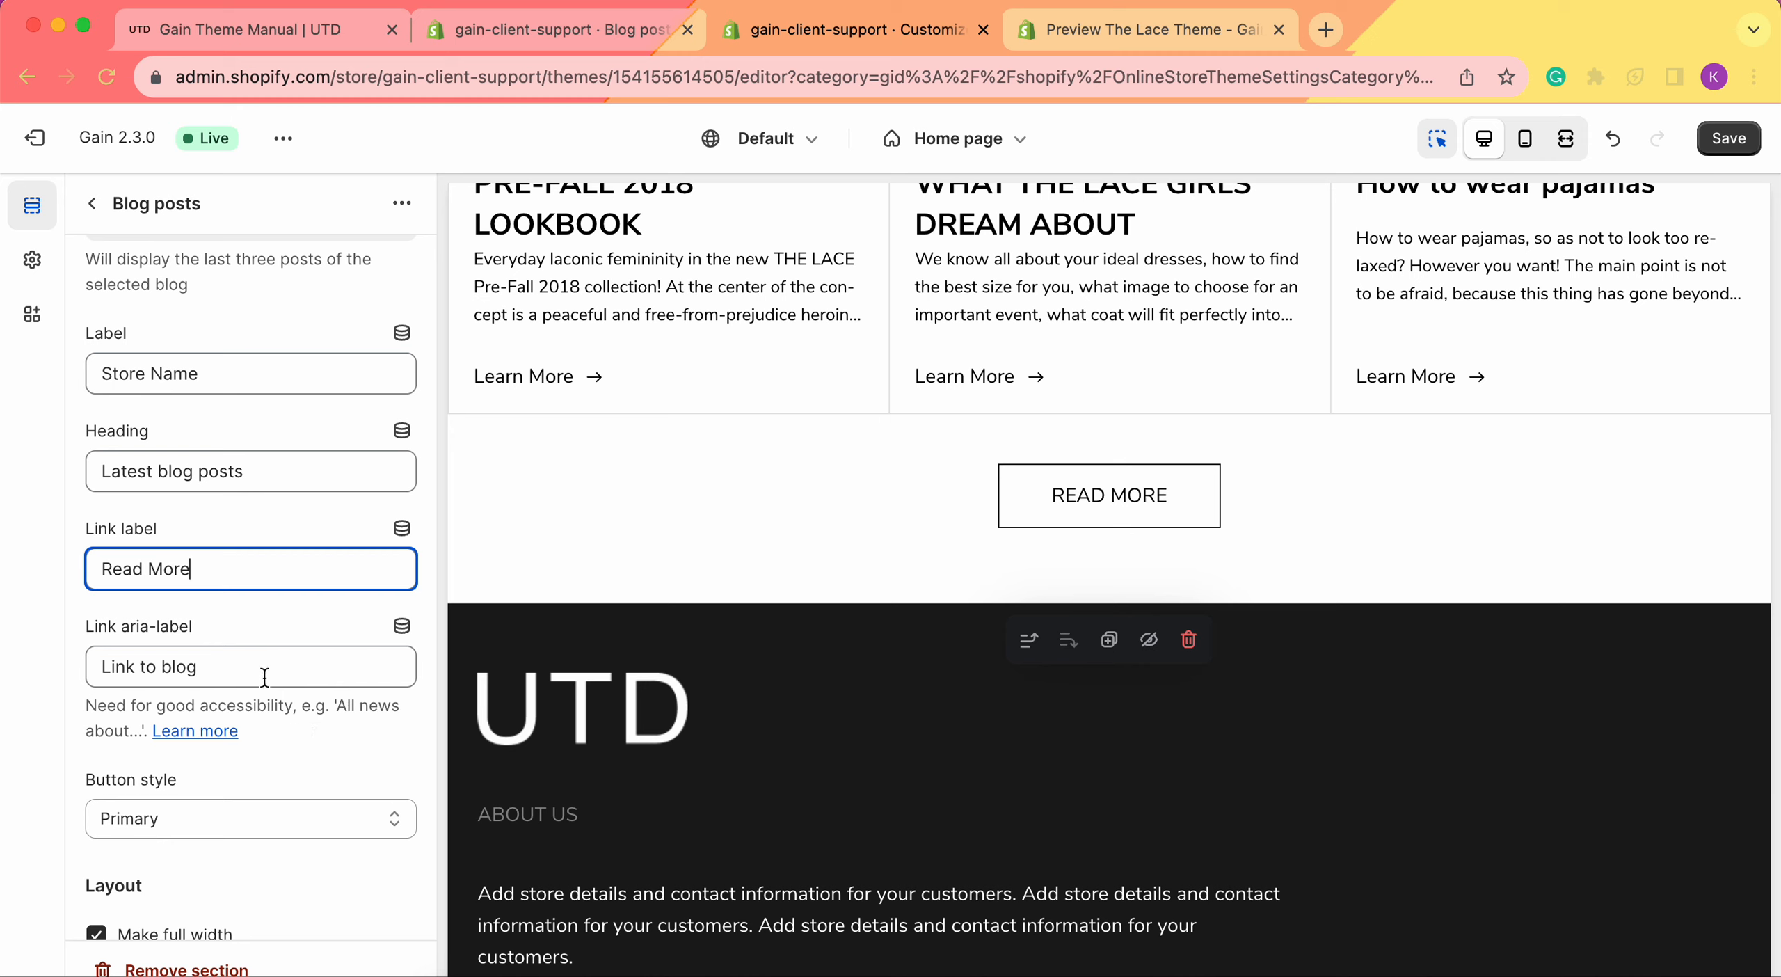
pyautogui.click(237, 666)
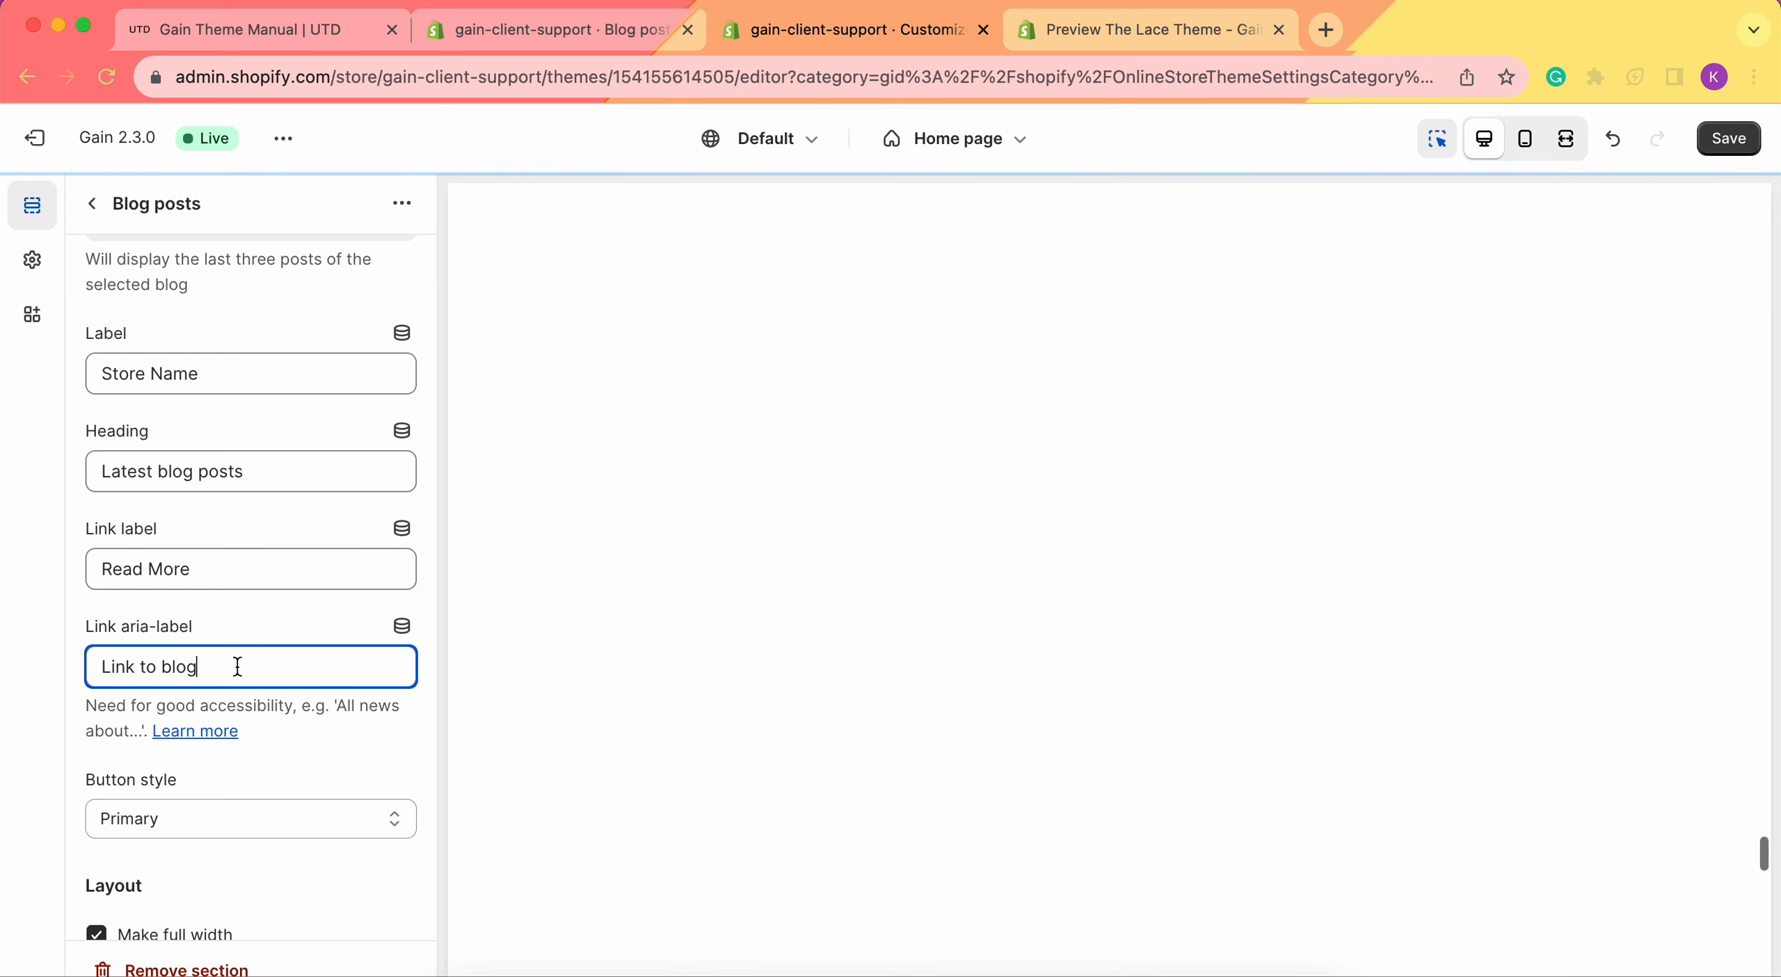
pyautogui.tripleClick(238, 667)
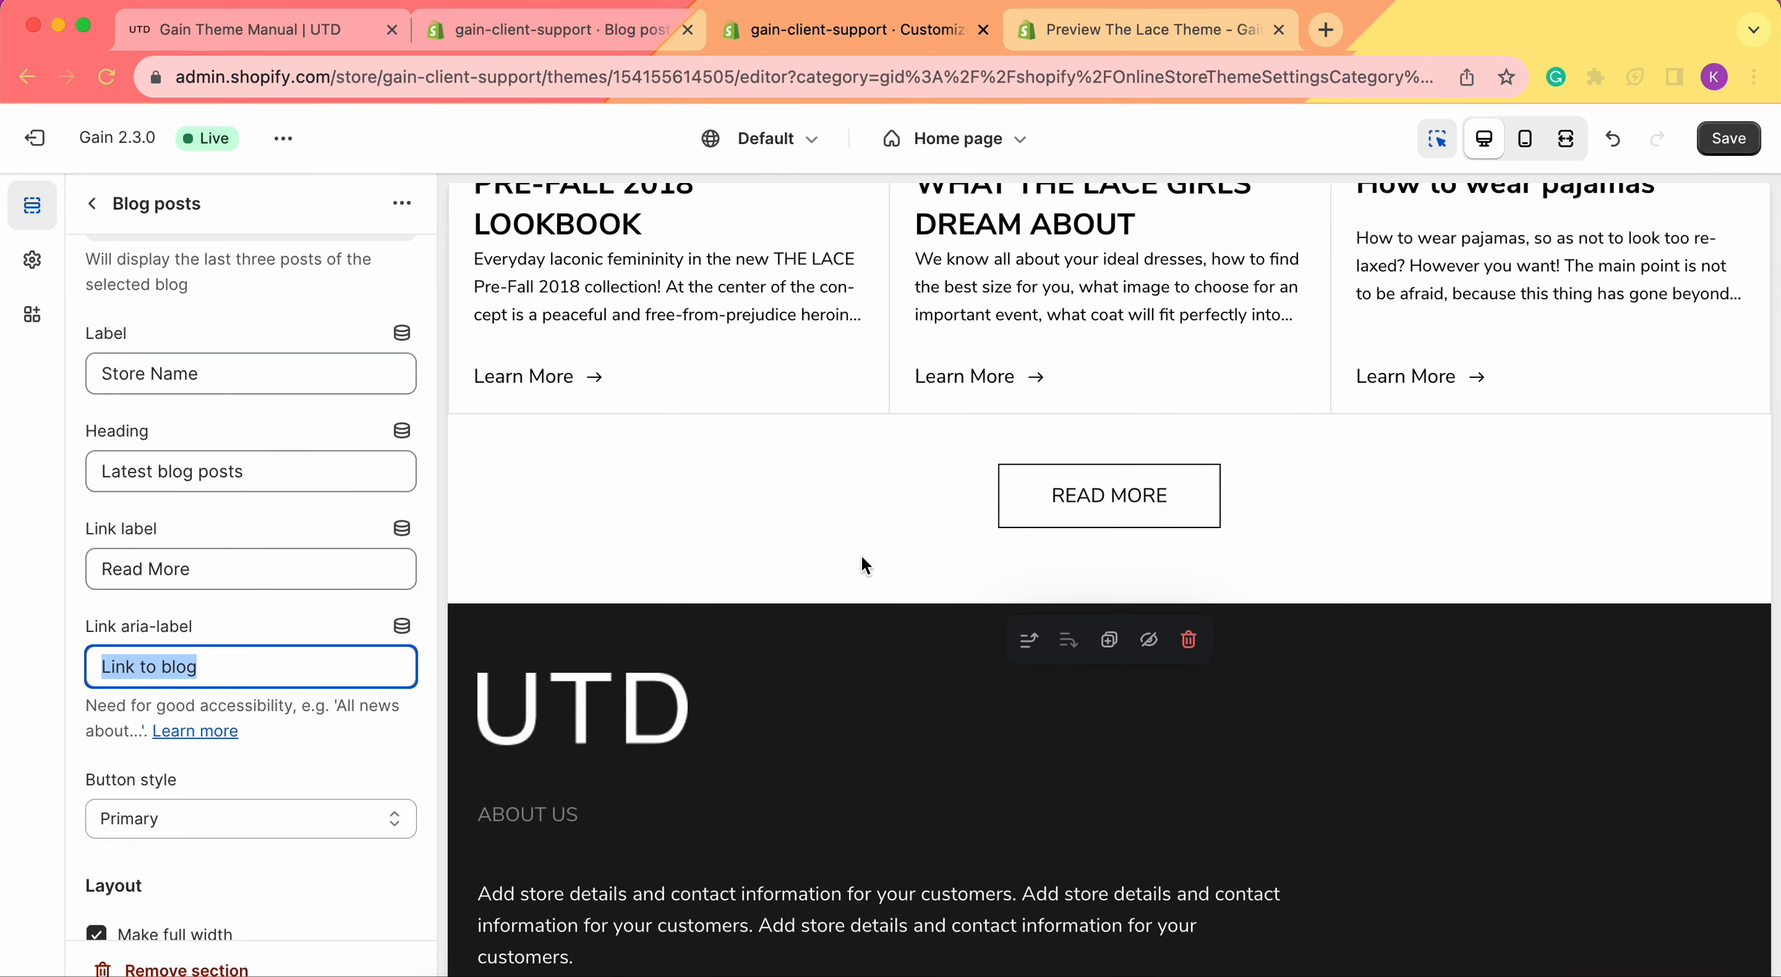
pyautogui.write('Red mo')
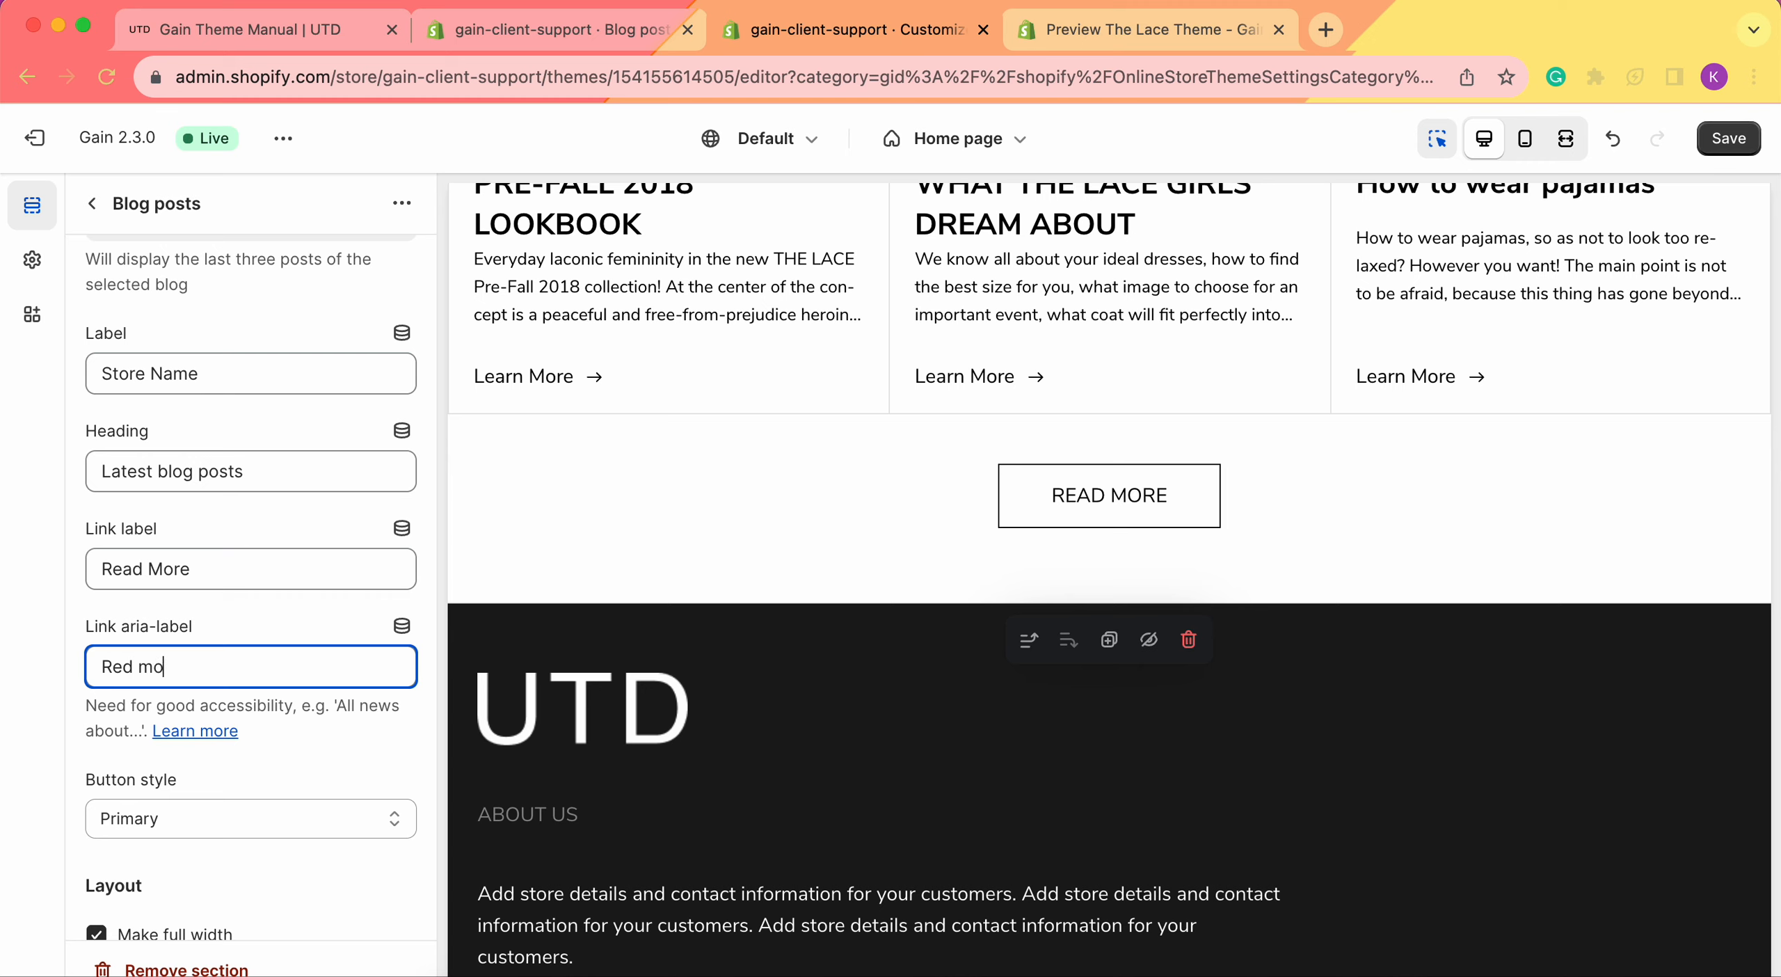
pyautogui.write('re abo')
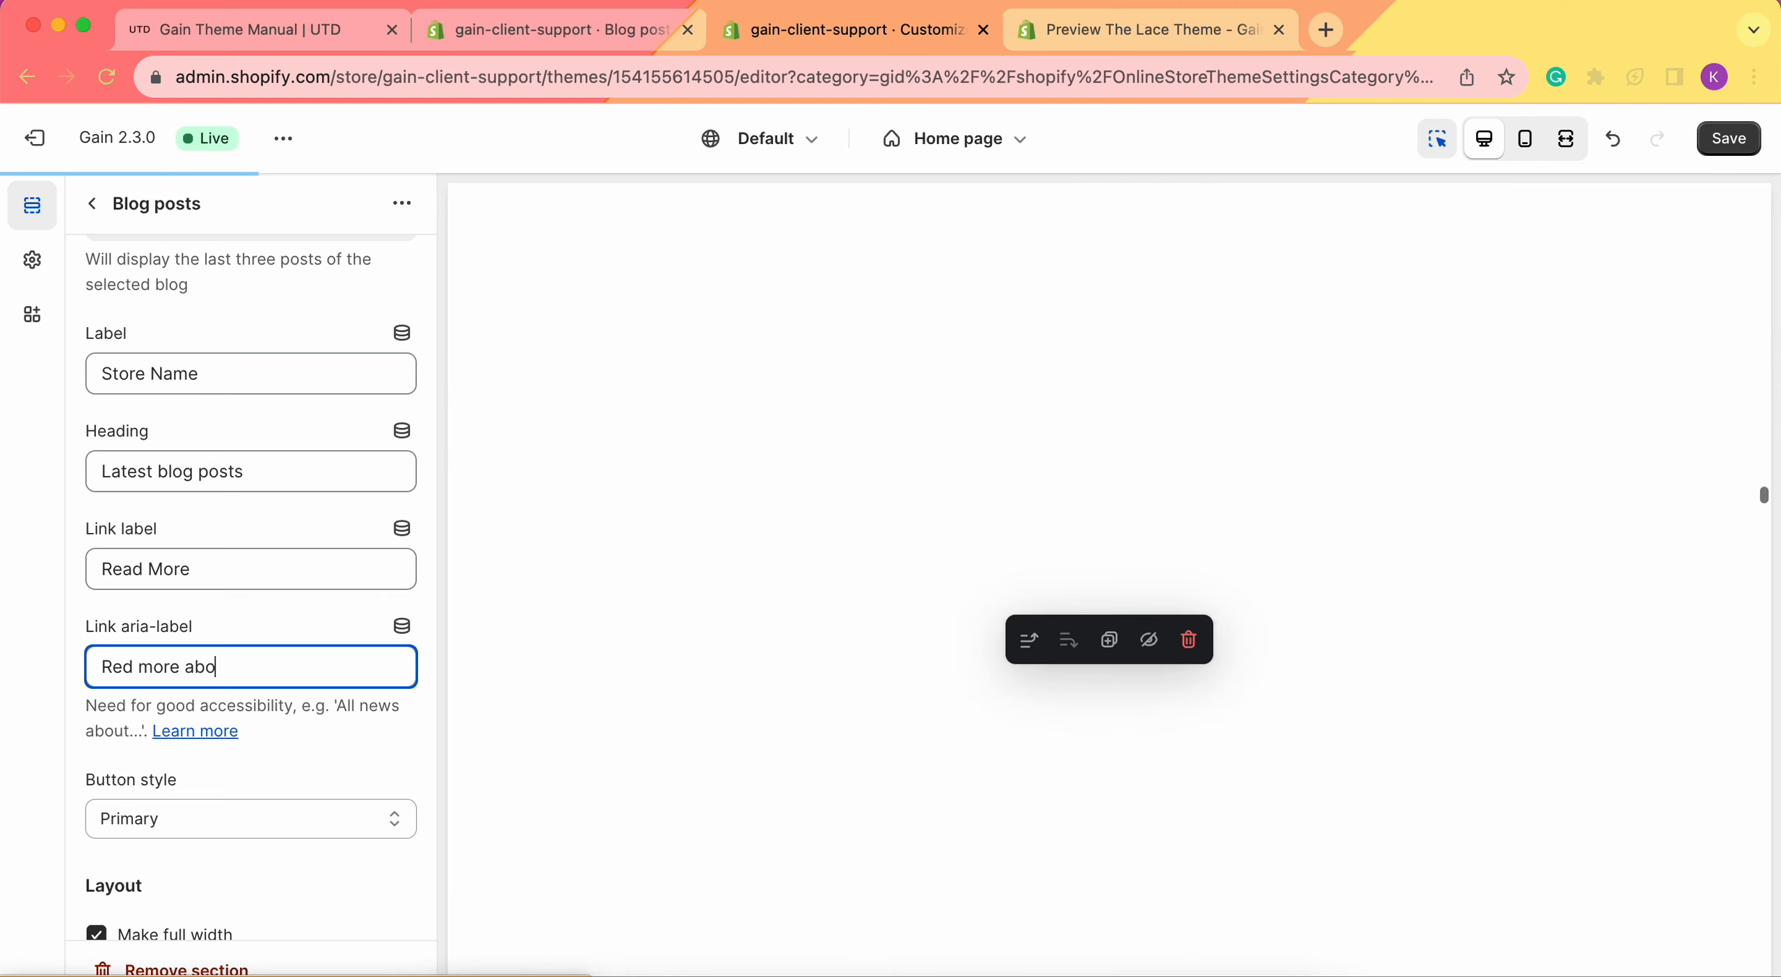
pyautogui.press('BackSpace')
pyautogui.press('BackSpace')
pyautogui.press('BackSpace')
pyautogui.write('od')
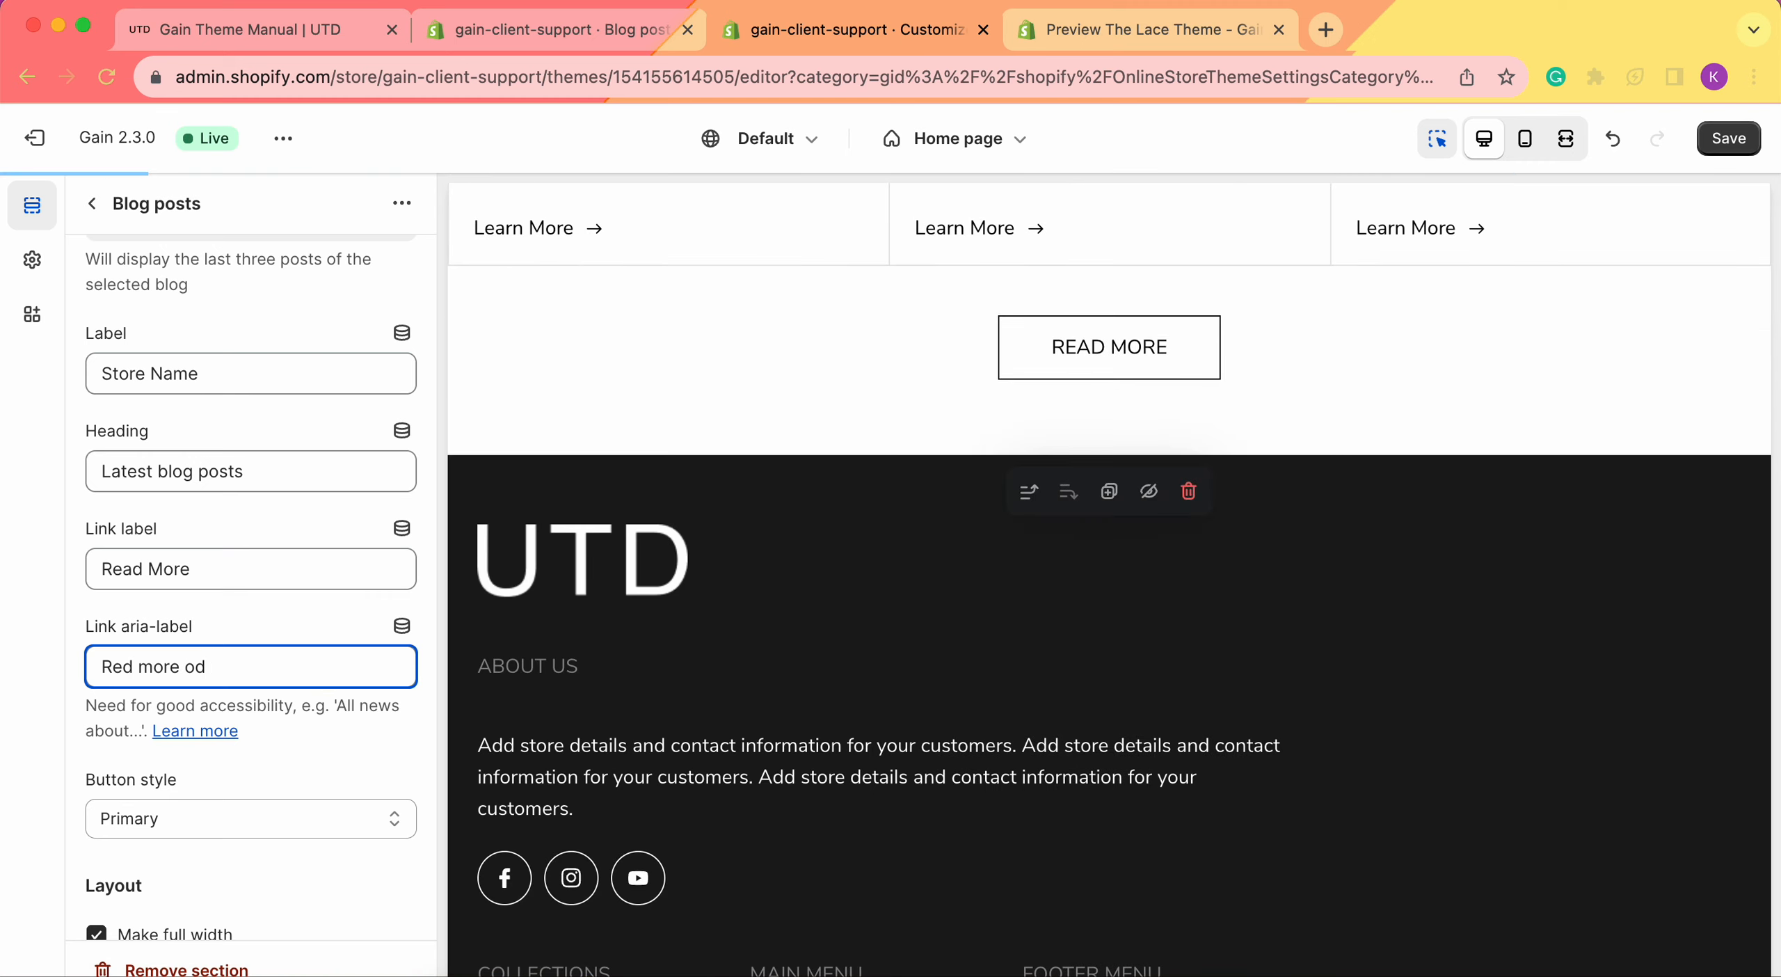
pyautogui.press('BackSpace')
pyautogui.write('f our blog po')
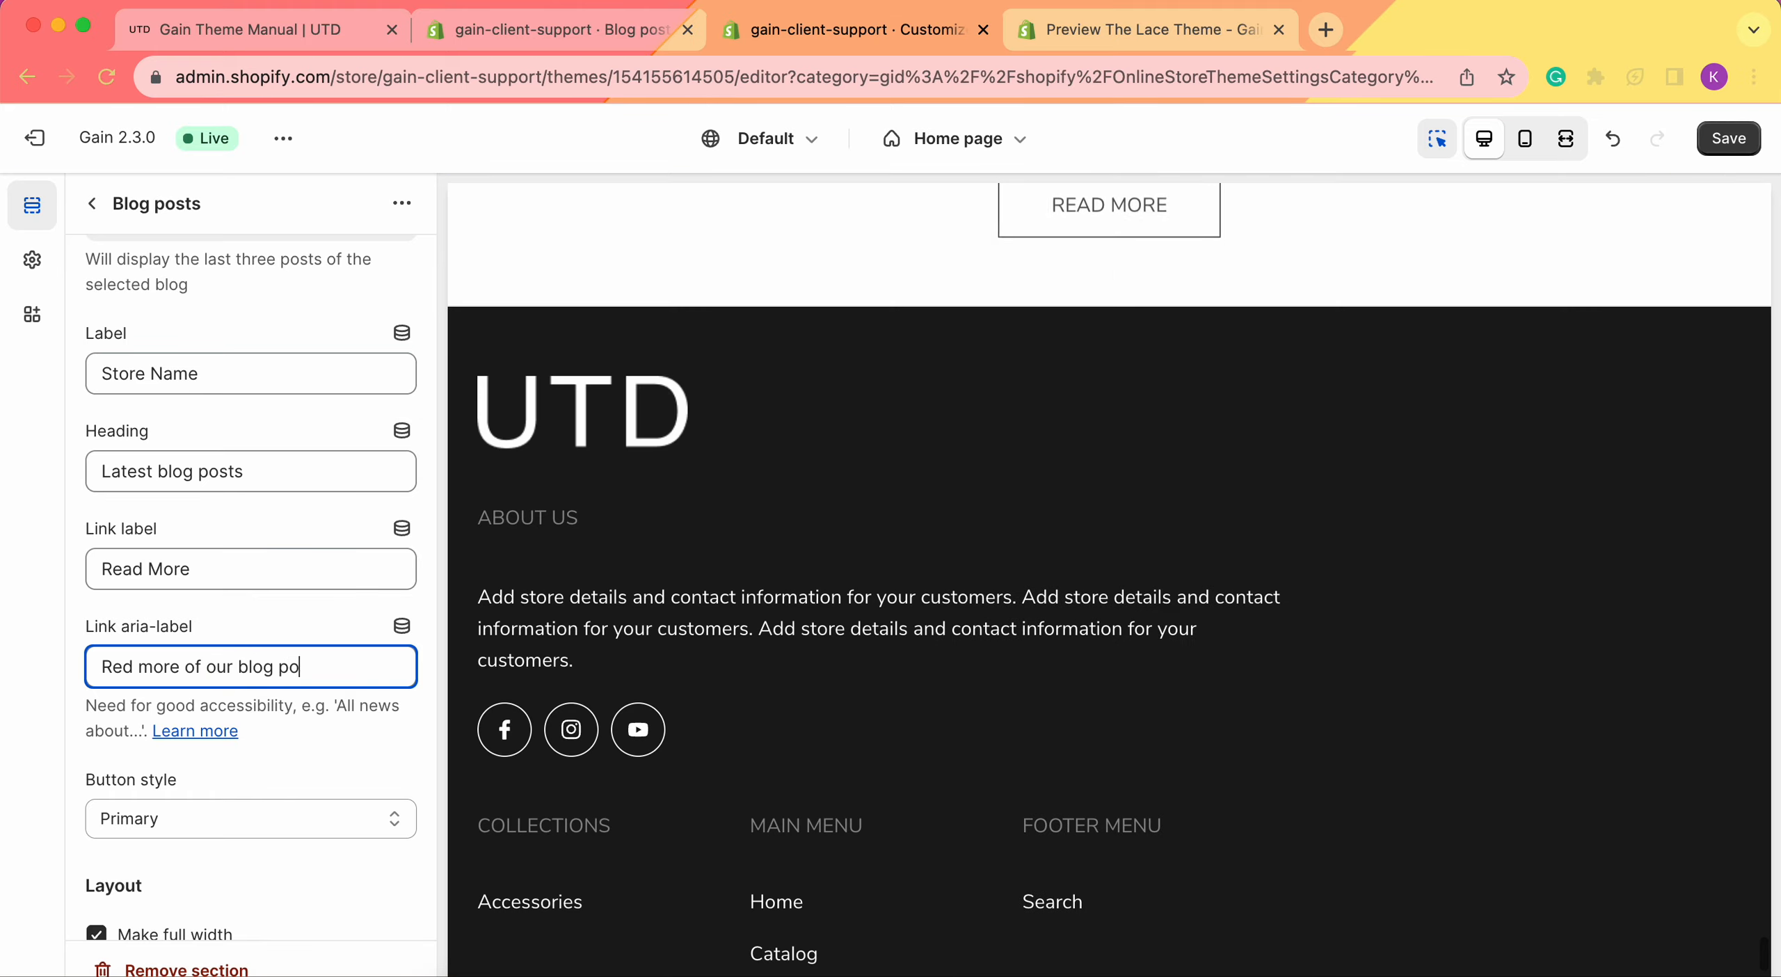
pyautogui.write('sts')
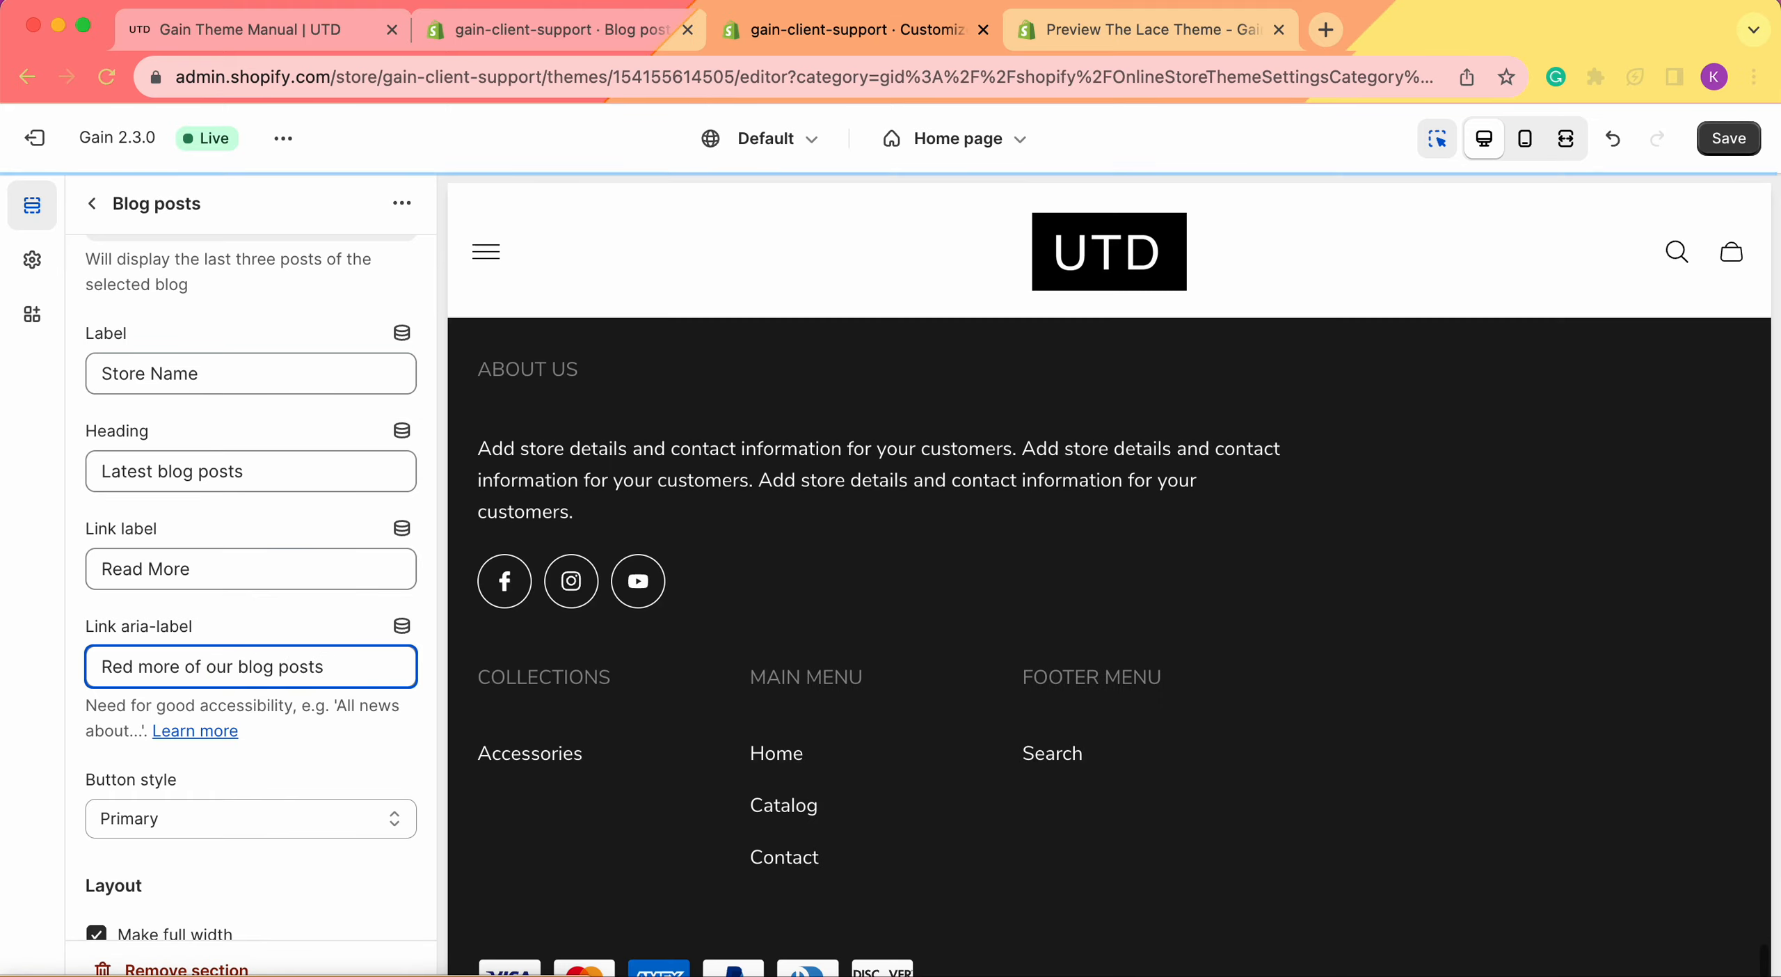
# Change the button style of the Blog posts section to Secondary.
pyautogui.scroll(-2, 117, 634)
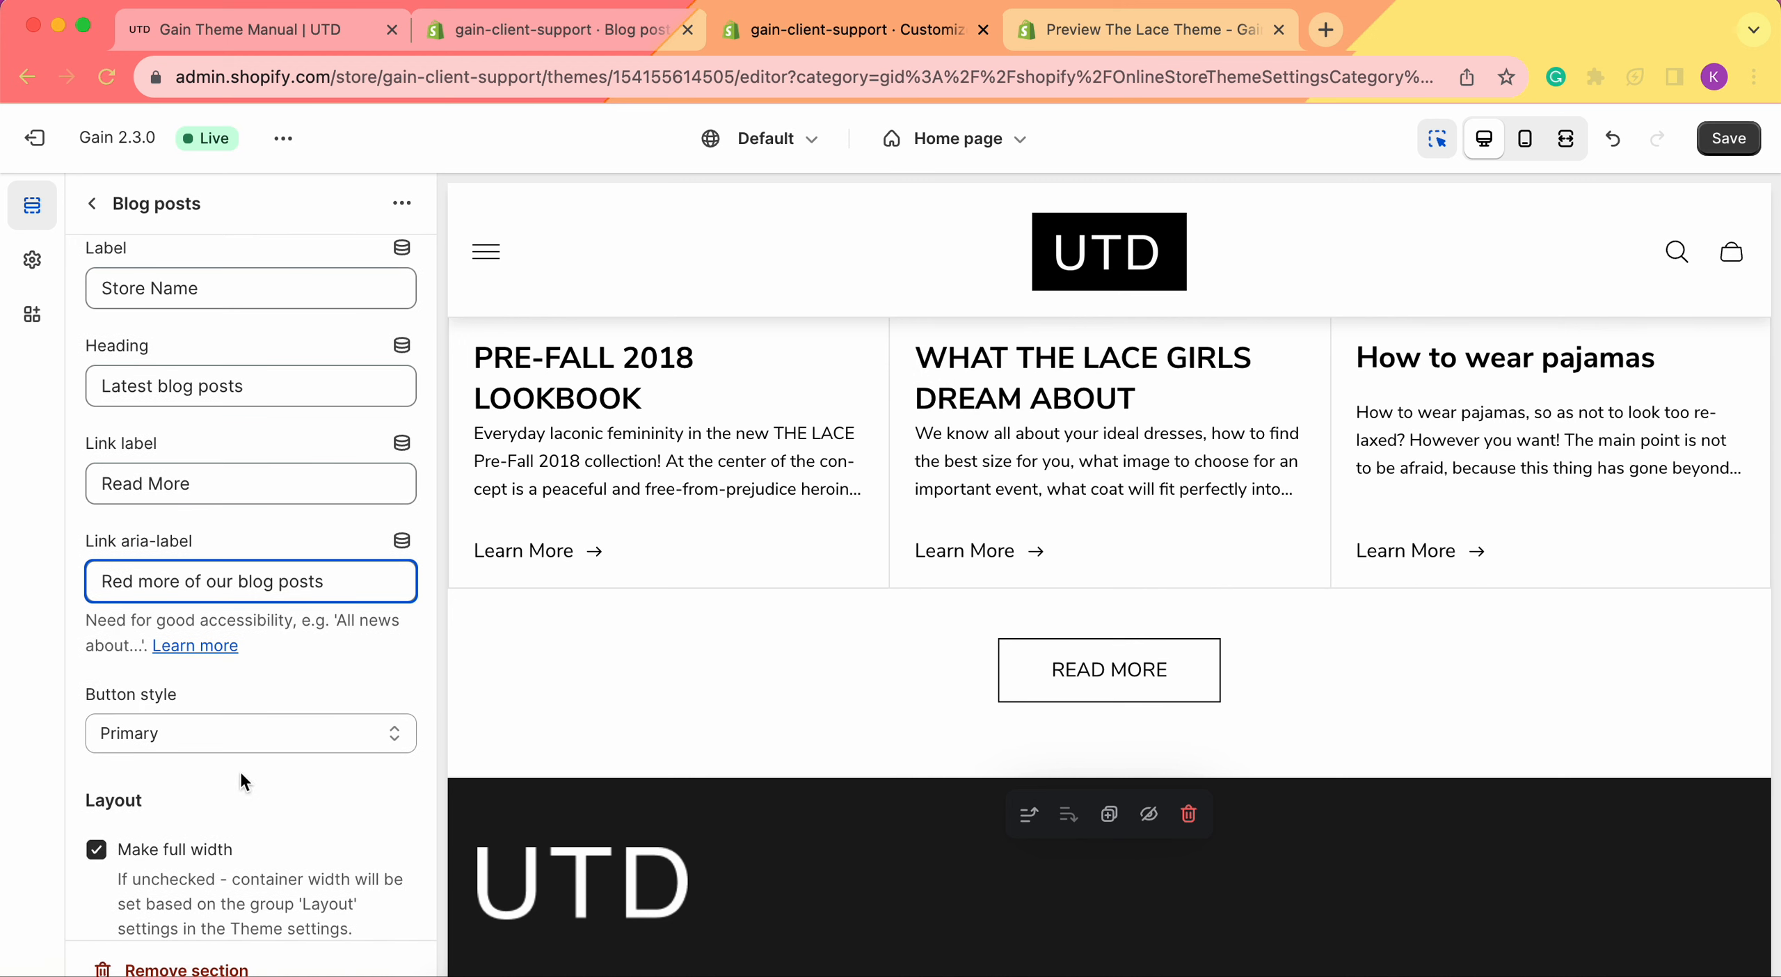
pyautogui.click(228, 725)
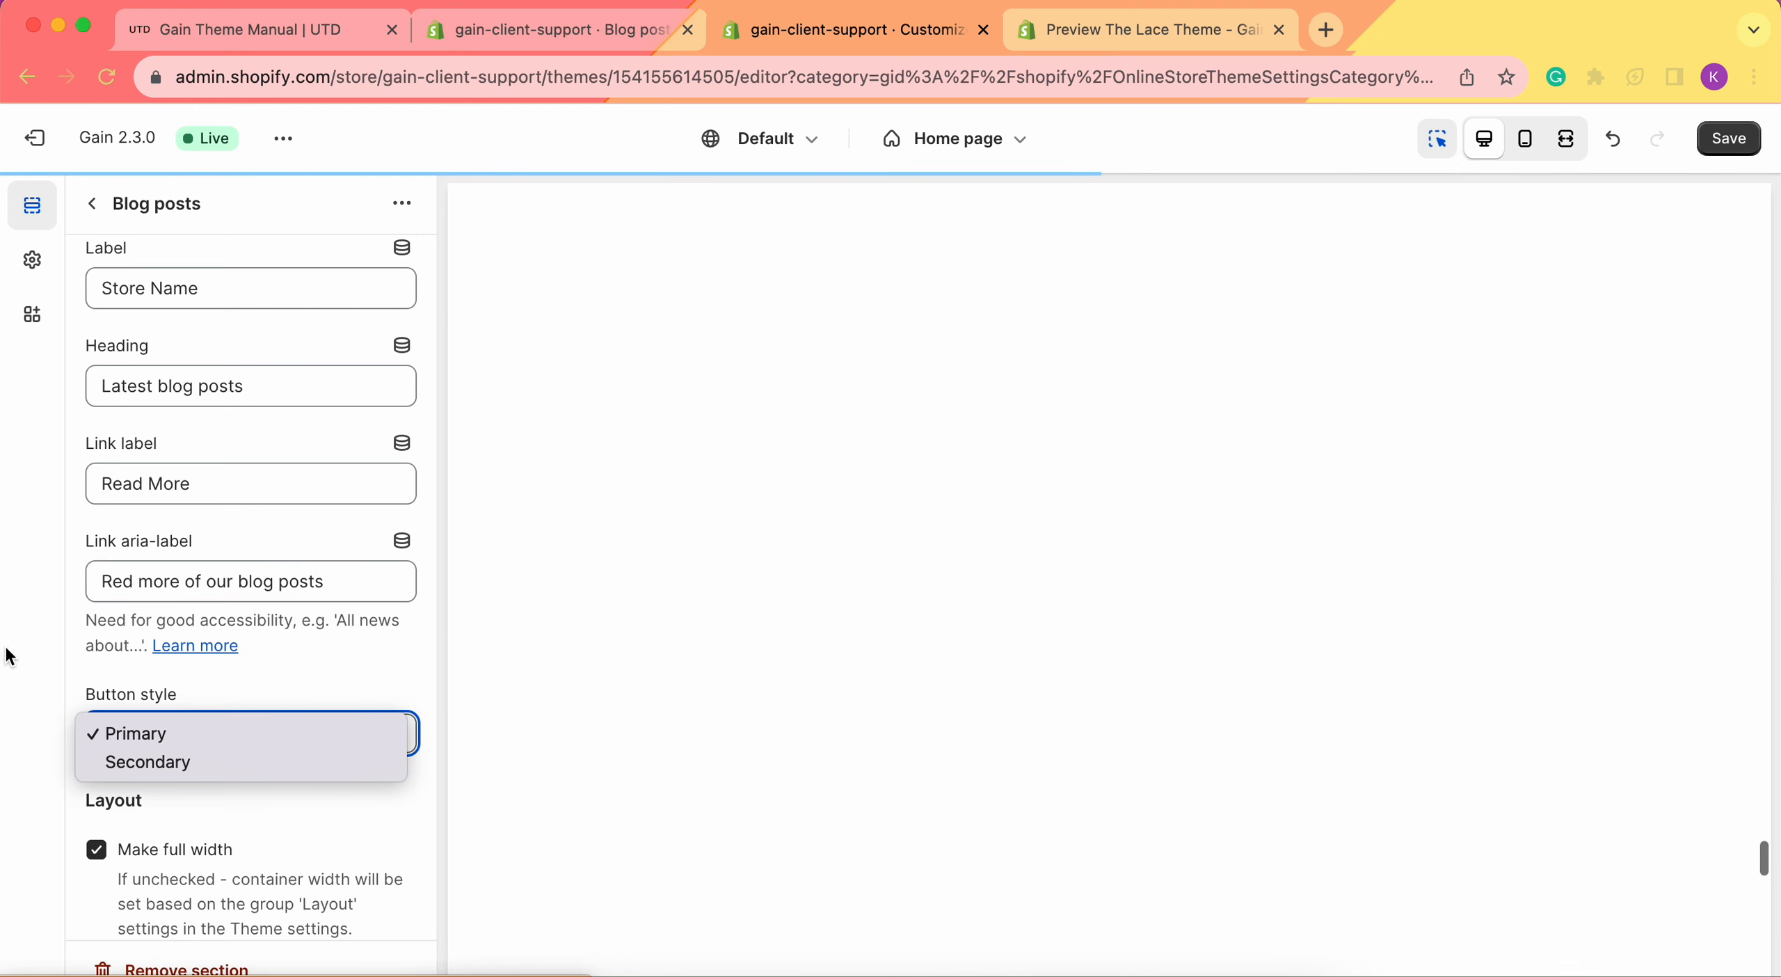
pyautogui.click(27, 653)
pyautogui.scroll(2, 1002, 732)
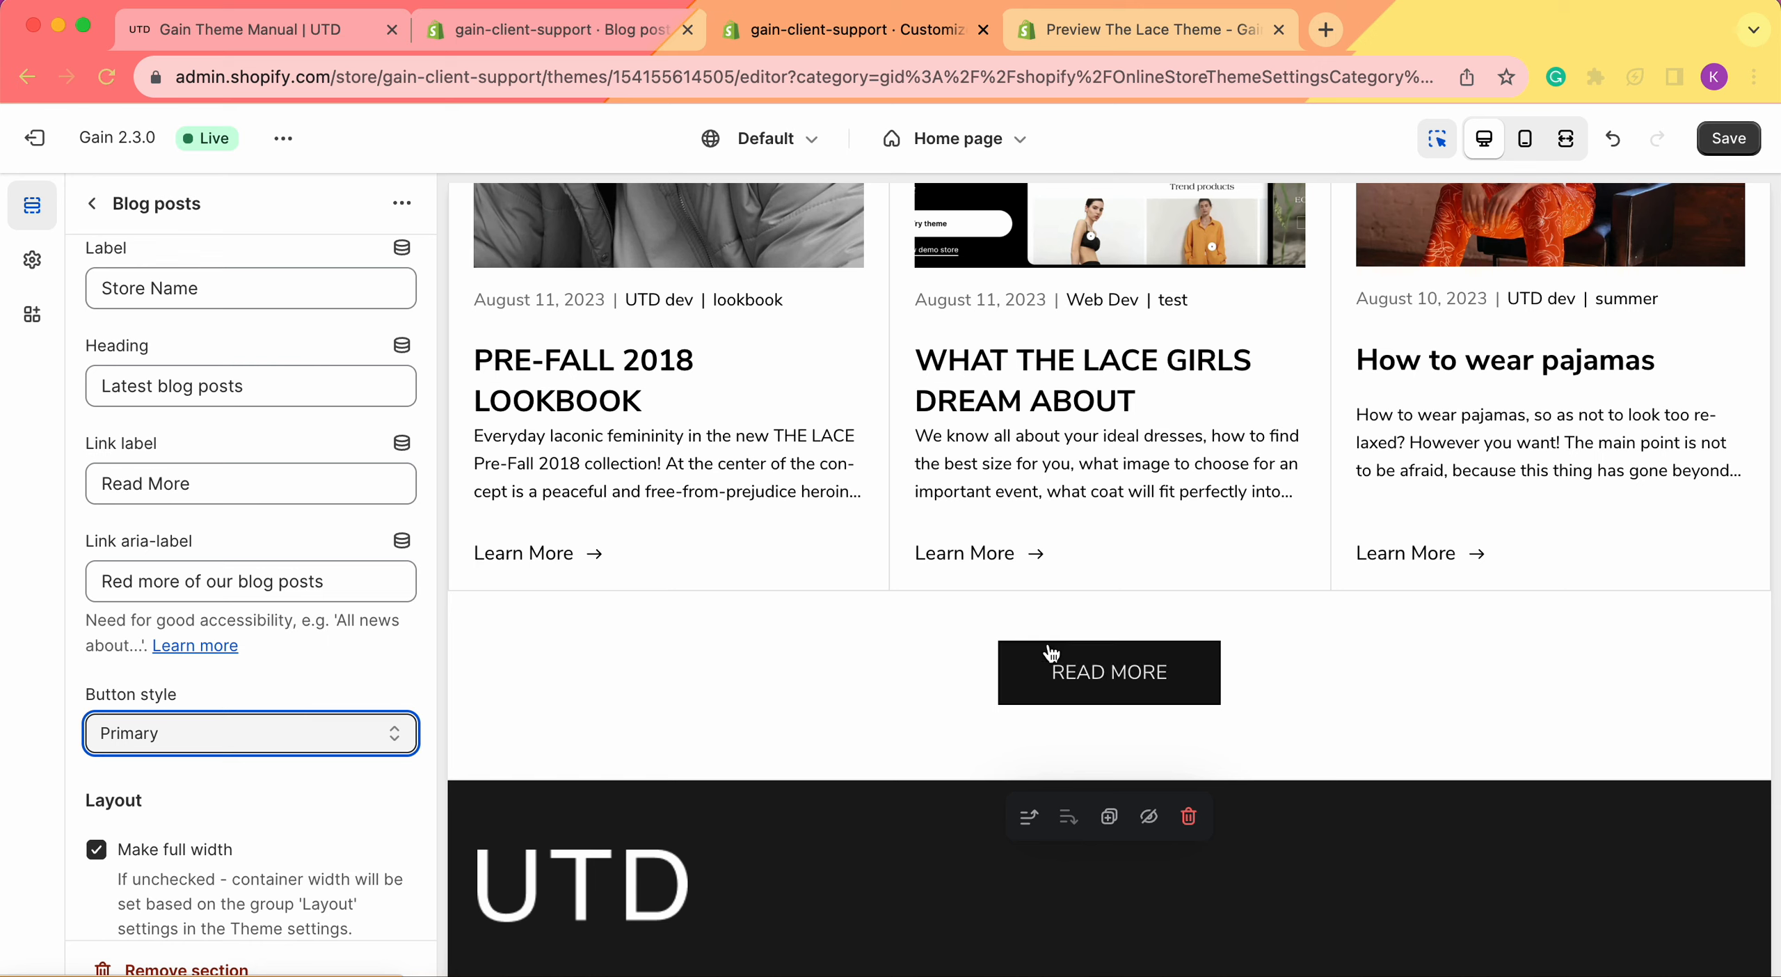
pyautogui.click(173, 740)
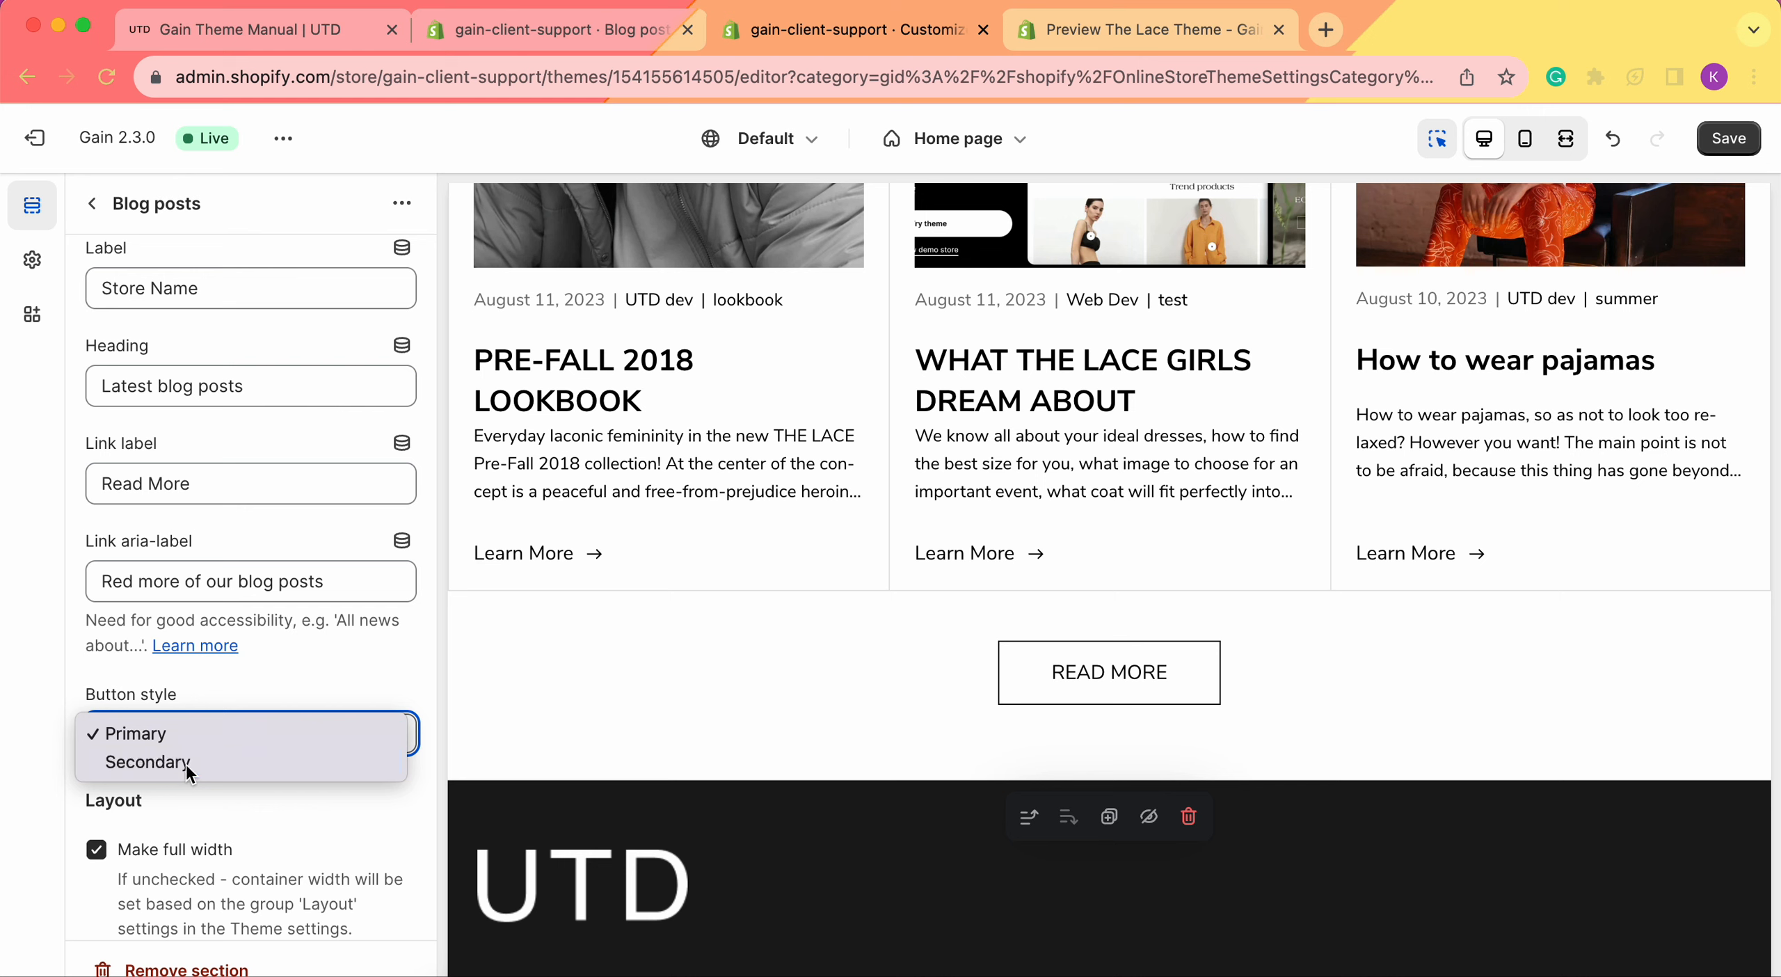
pyautogui.click(185, 762)
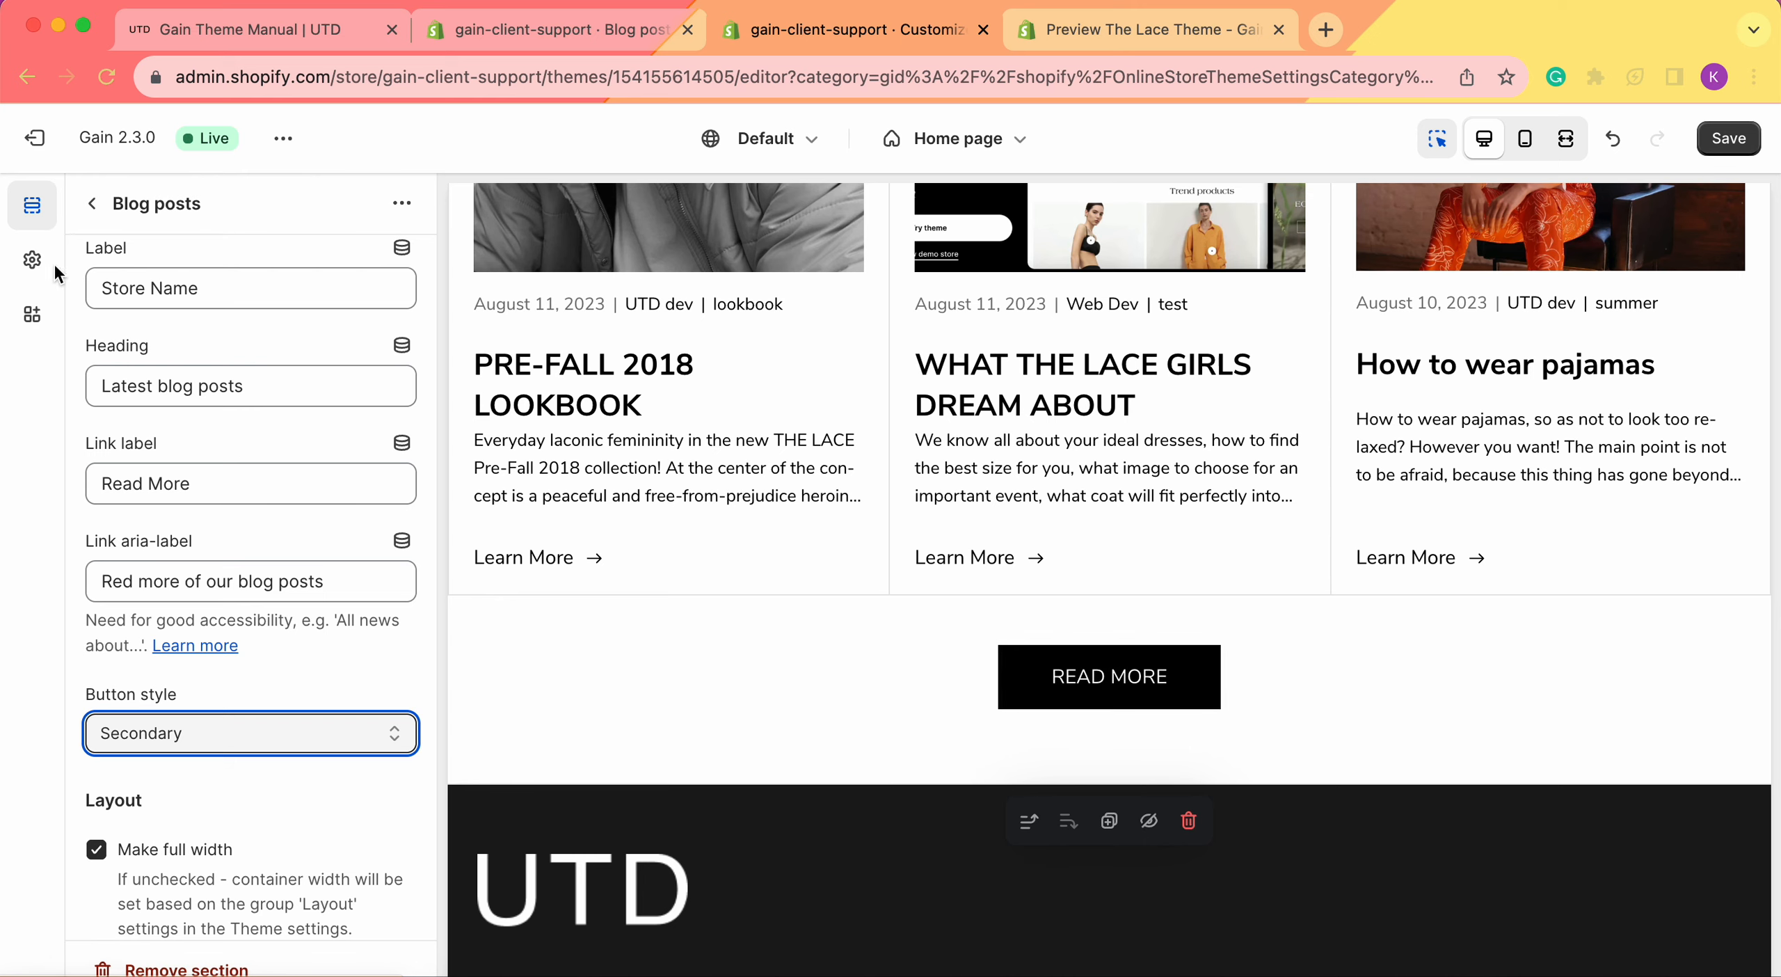
# Review the primary and secondary button colors in the theme's color settings and compare them with the buttons in the page preview.
pyautogui.click(32, 259)
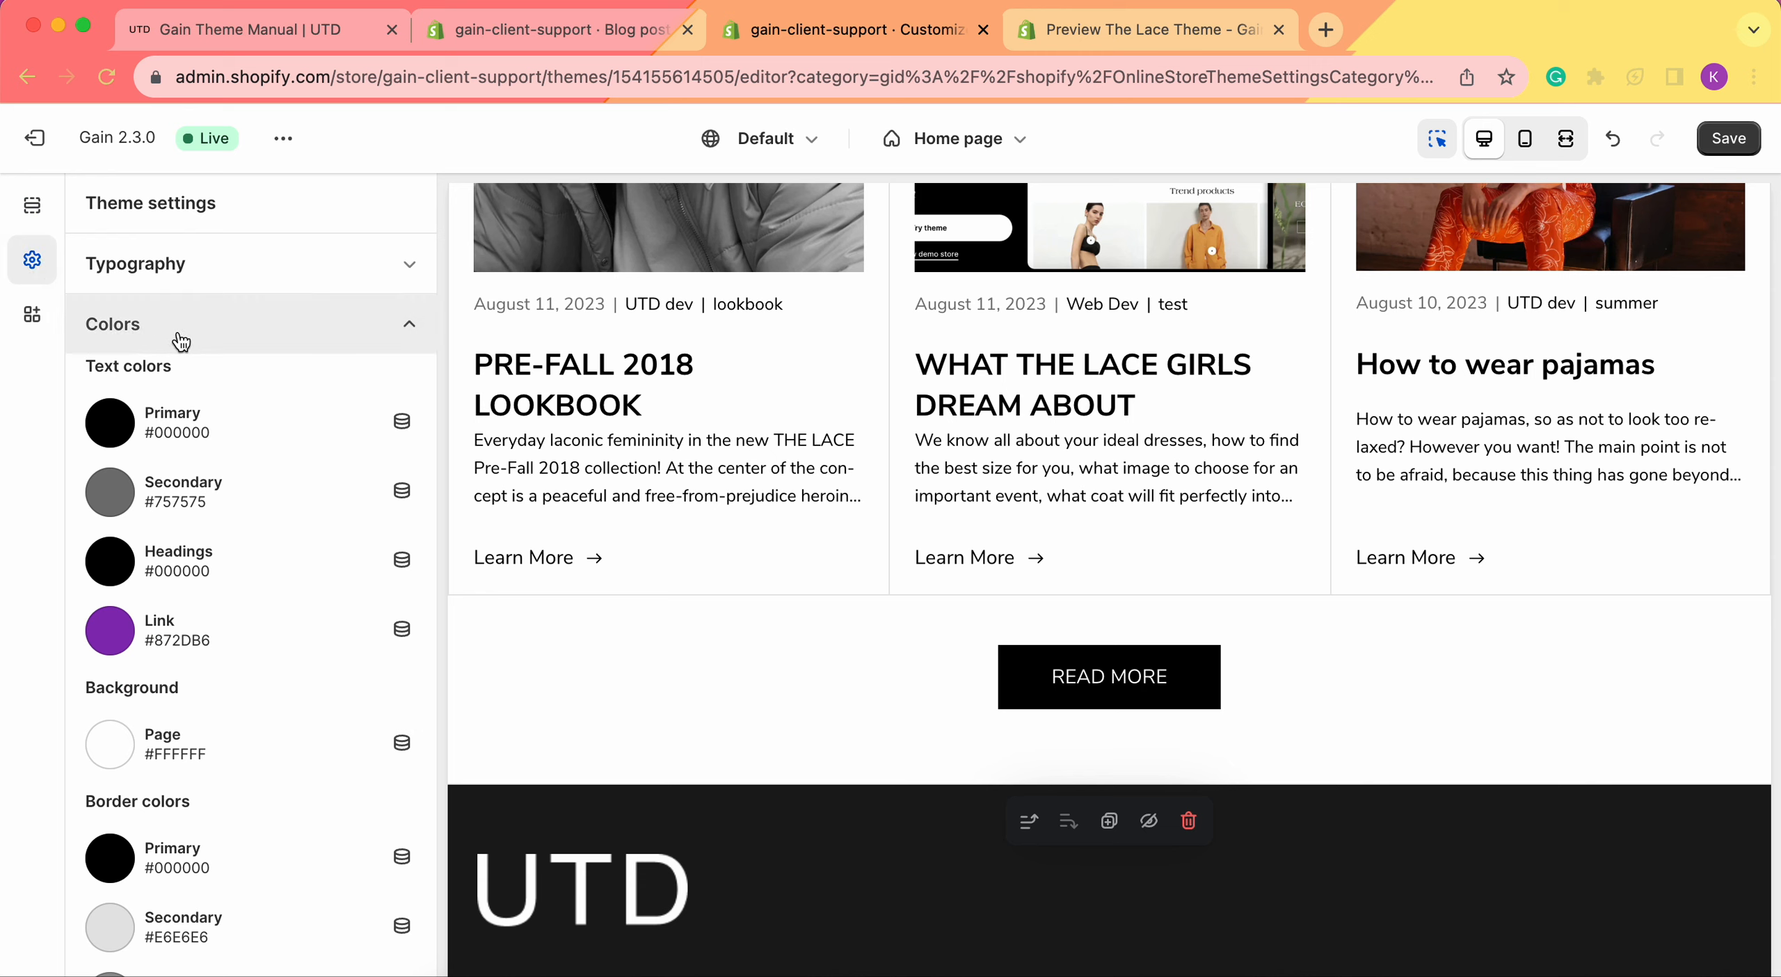
pyautogui.scroll(-5, 256, 417)
pyautogui.scroll(-8, 256, 423)
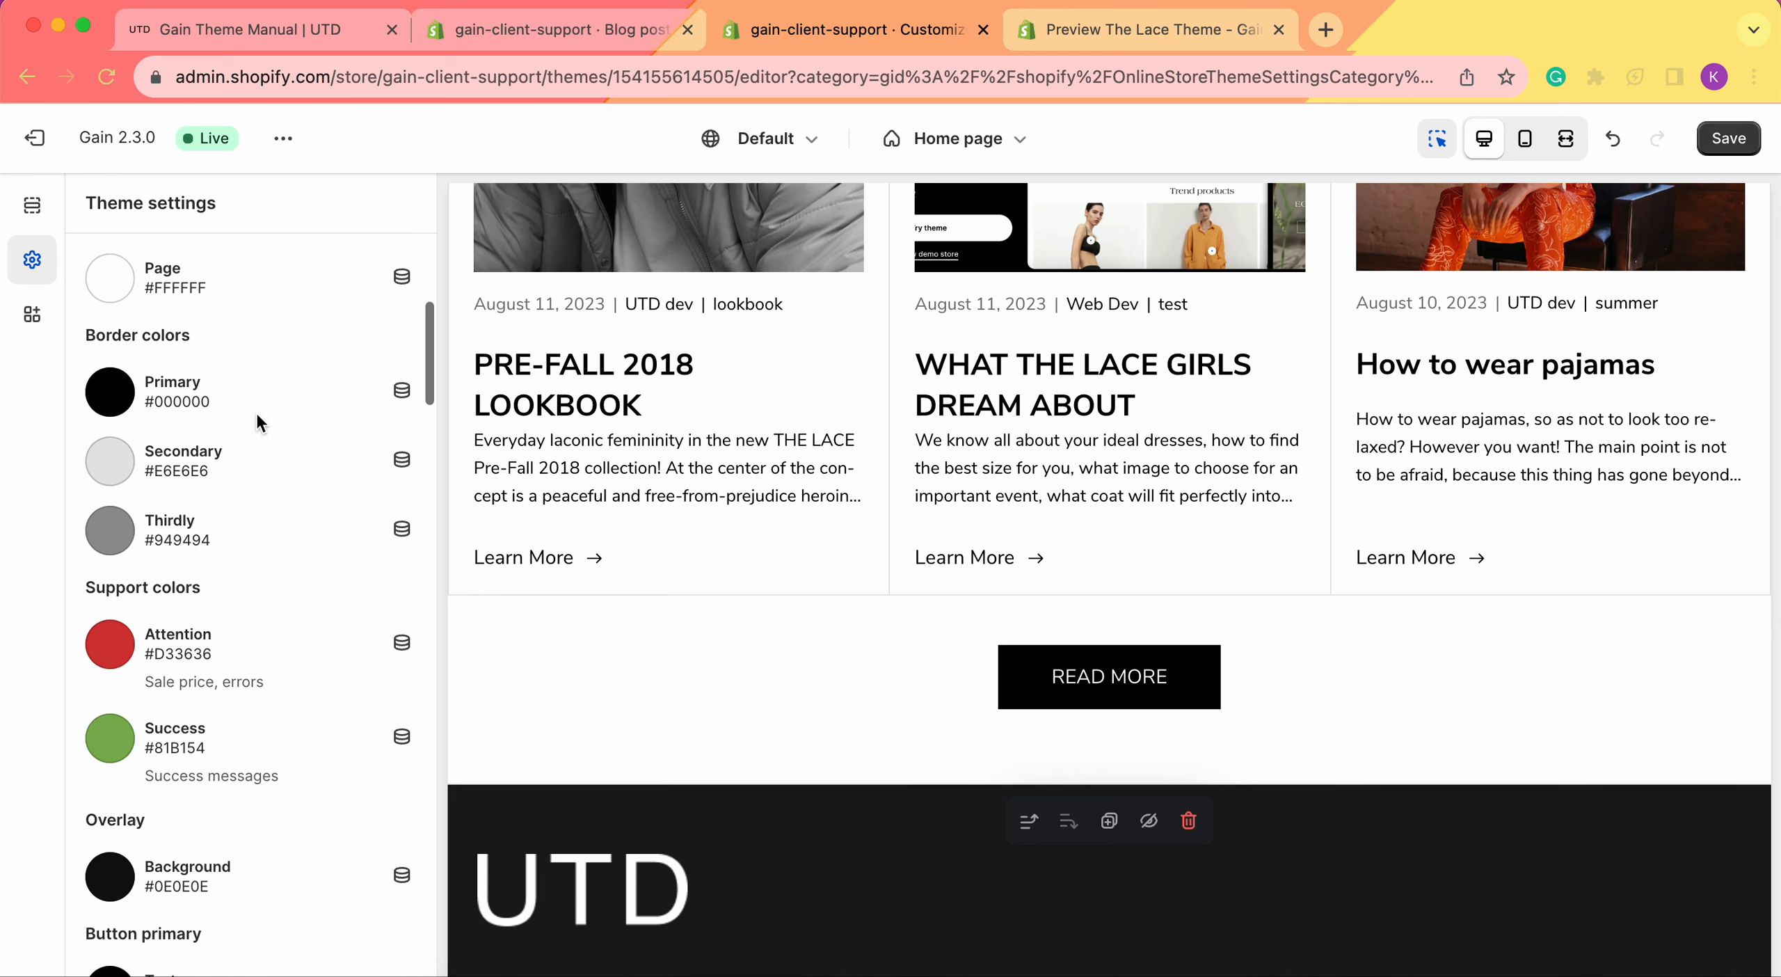
pyautogui.scroll(-3, 221, 591)
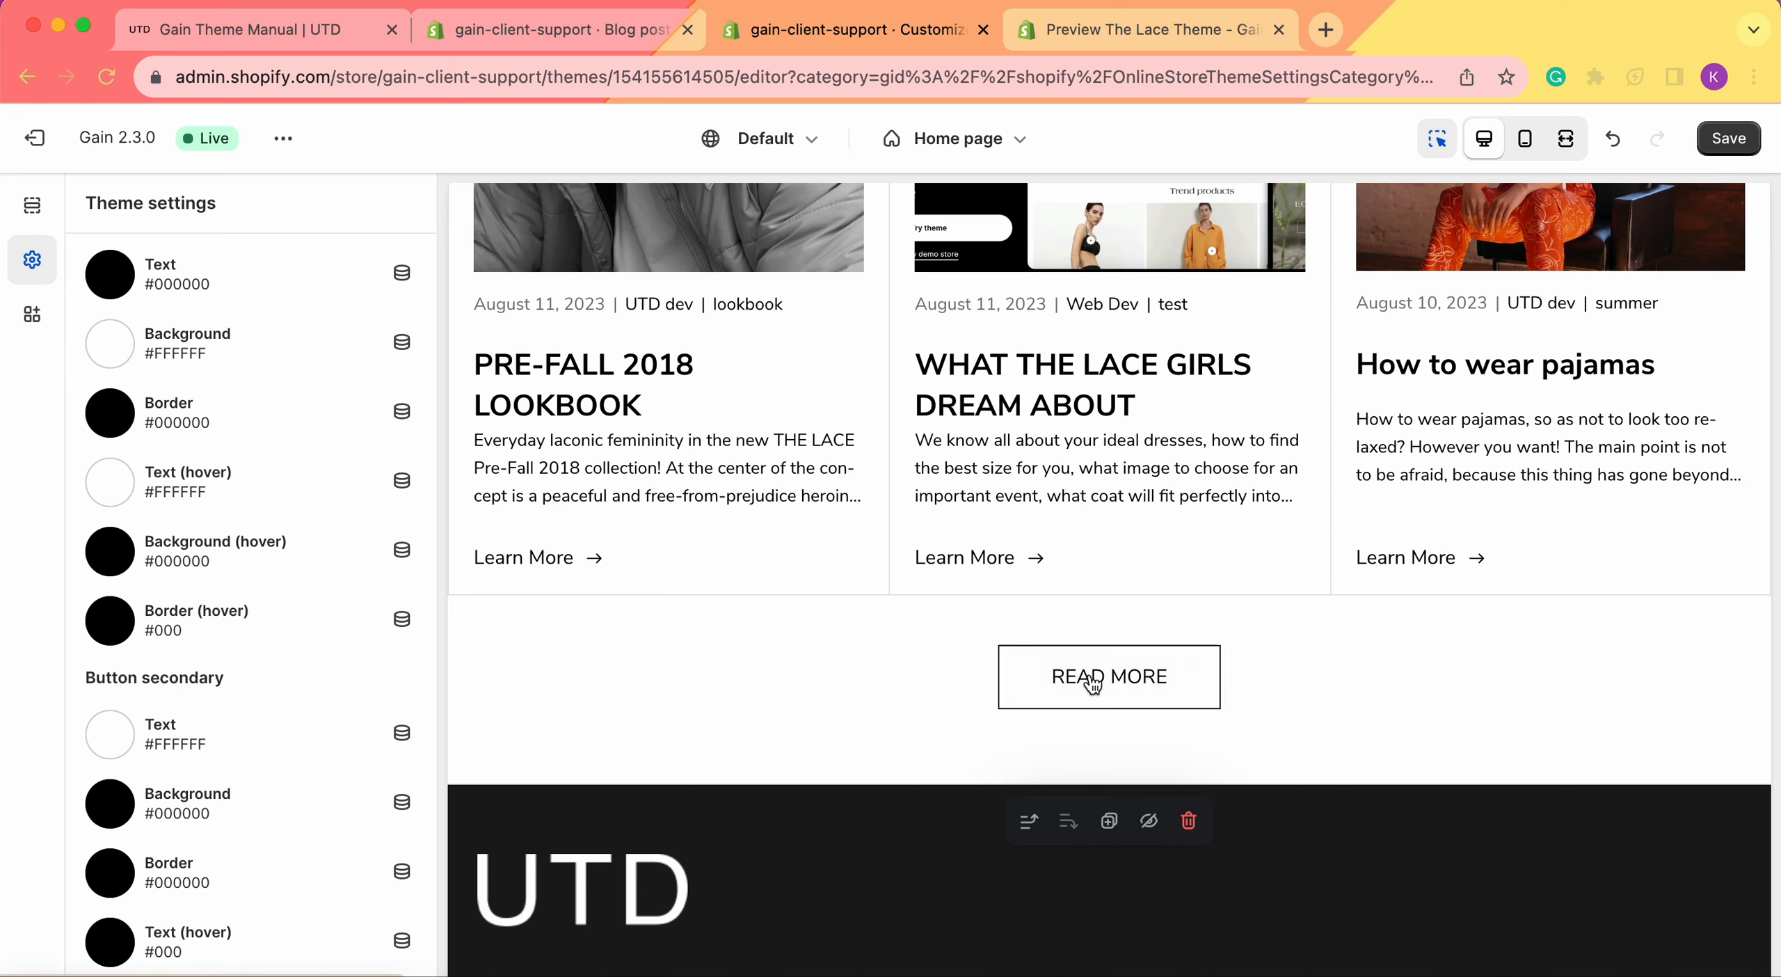
pyautogui.scroll(15, 1037, 666)
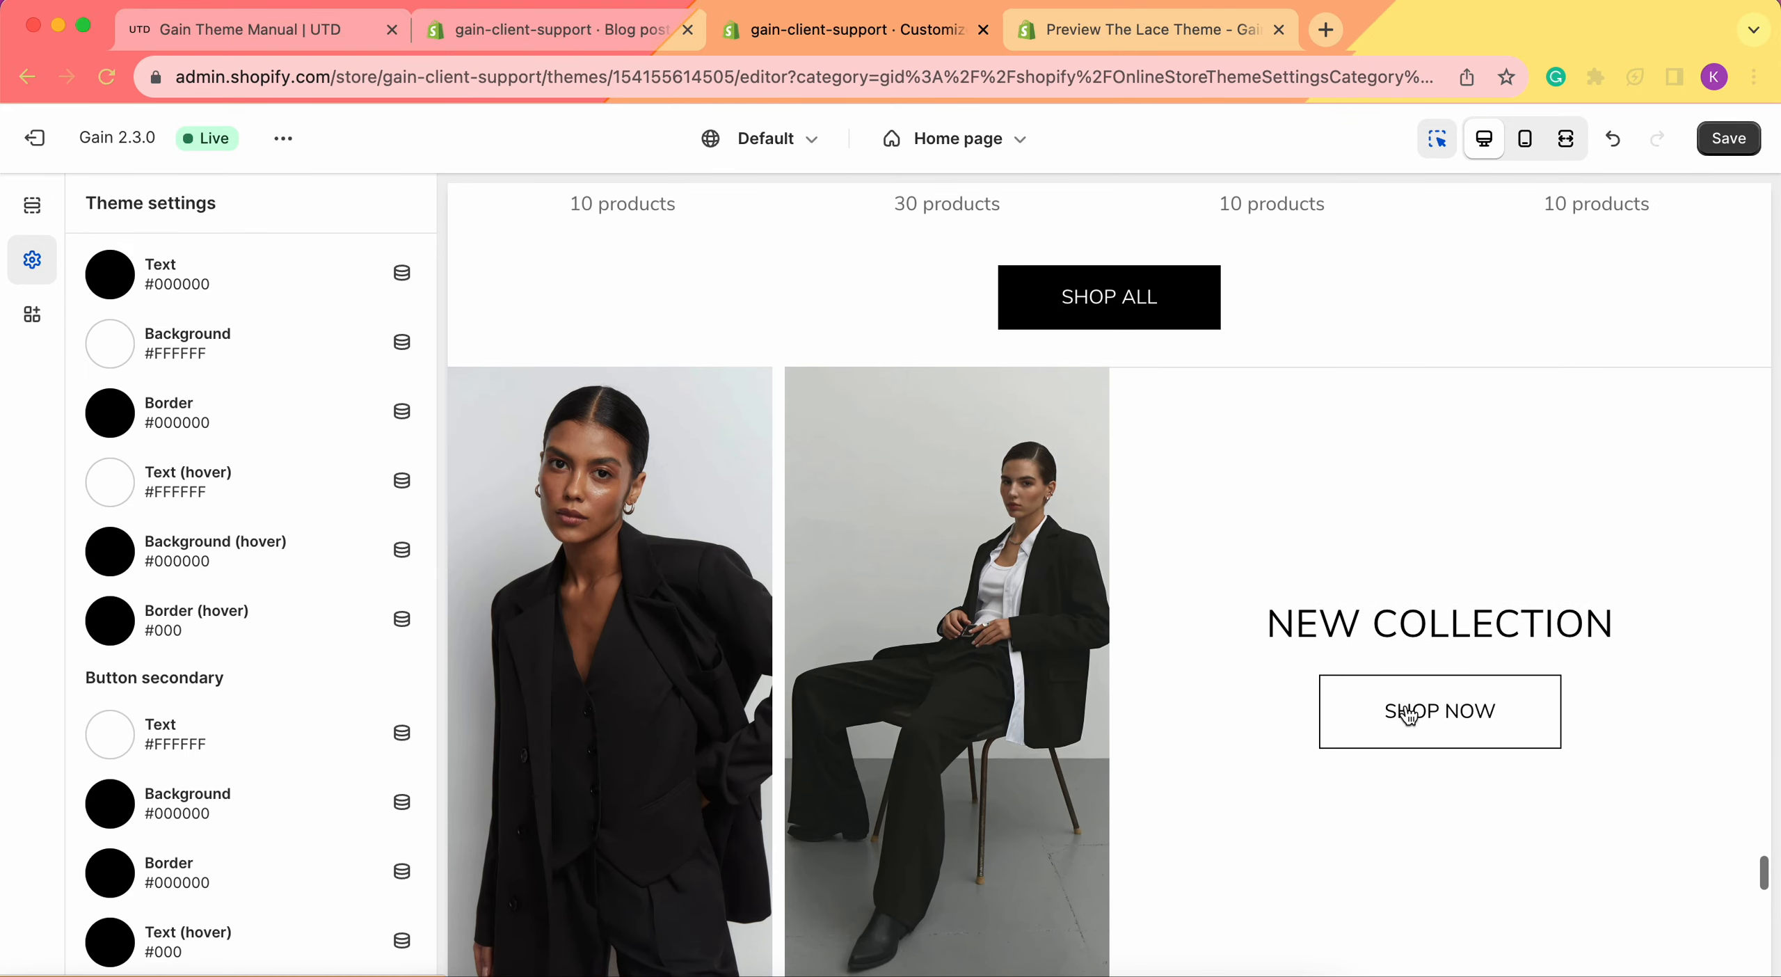
pyautogui.scroll(2, 1415, 719)
pyautogui.scroll(-10, 1122, 438)
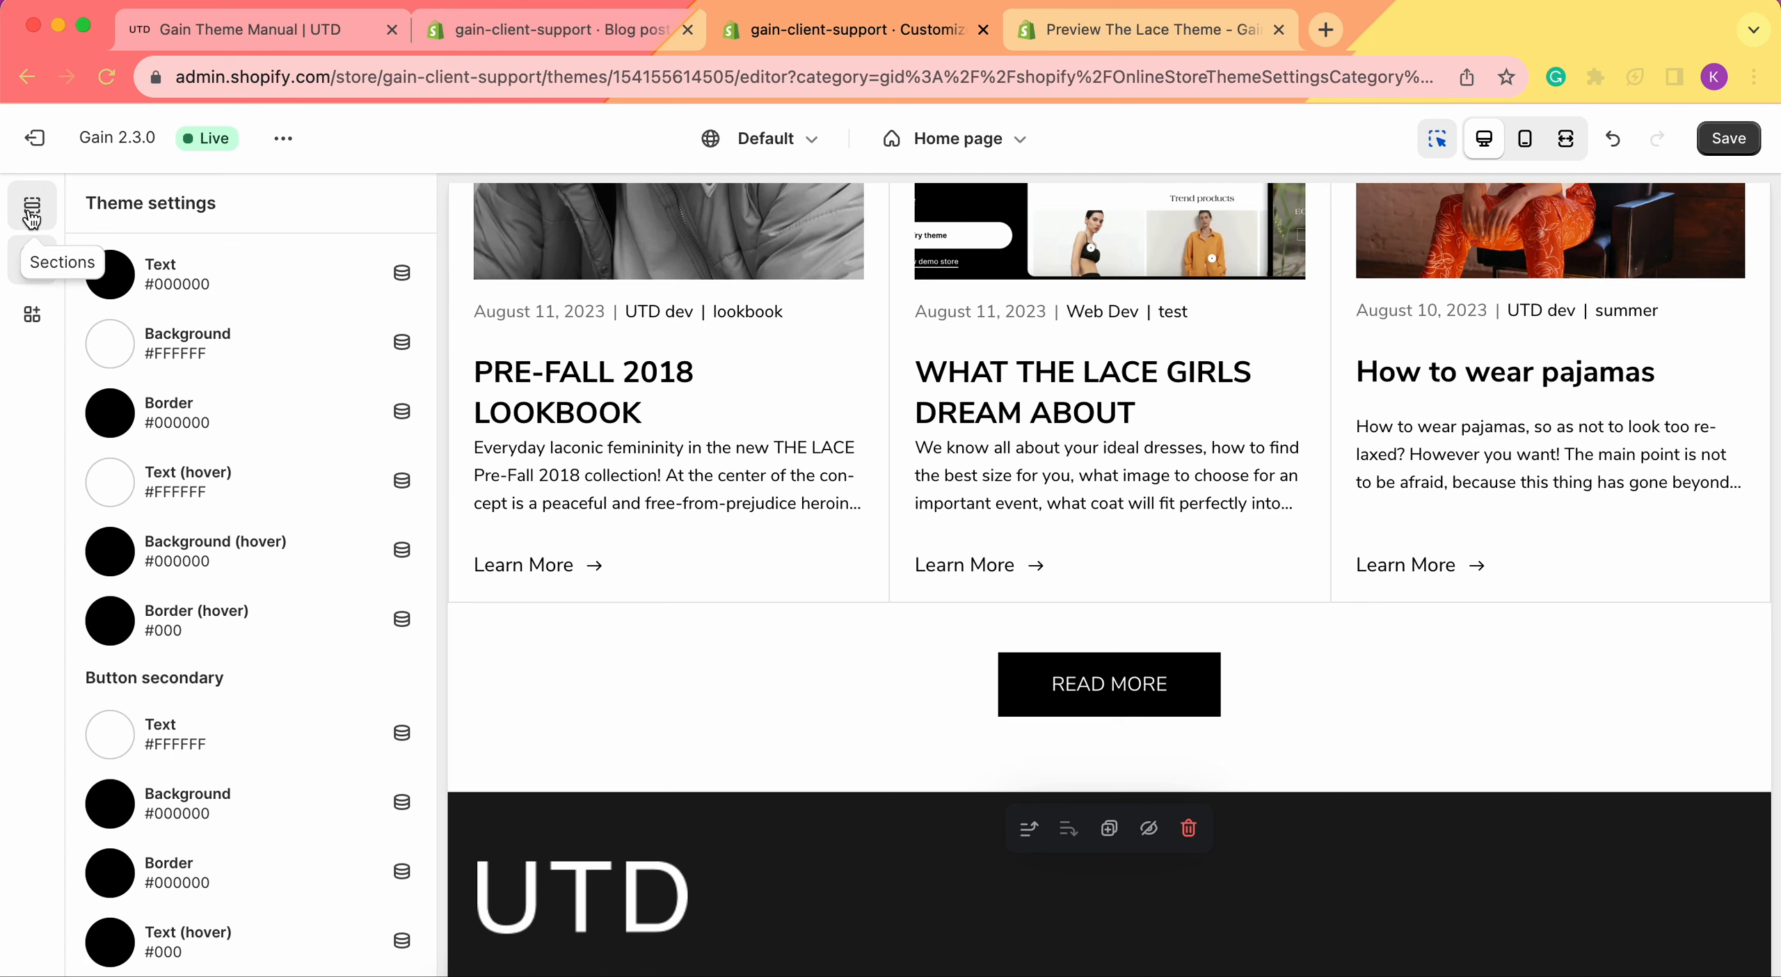
# Return to the Blog posts section settings and review its button style choices and layout options.
pyautogui.click(32, 204)
pyautogui.scroll(-8, 178, 504)
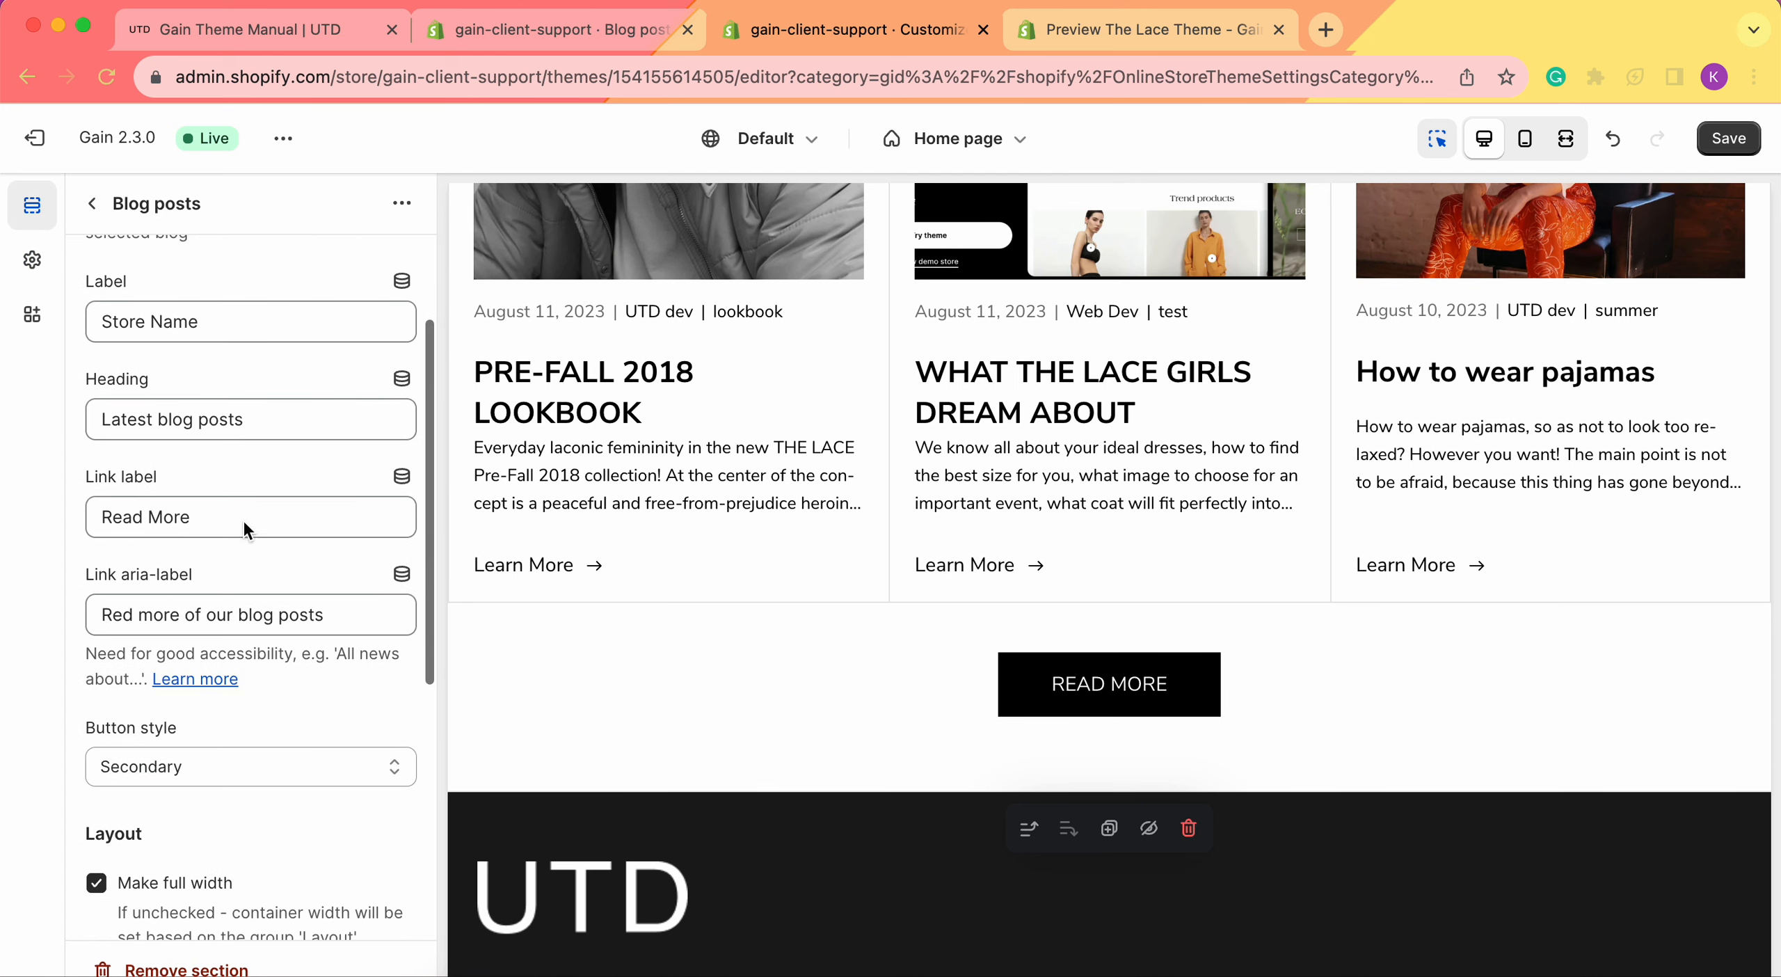
pyautogui.click(198, 496)
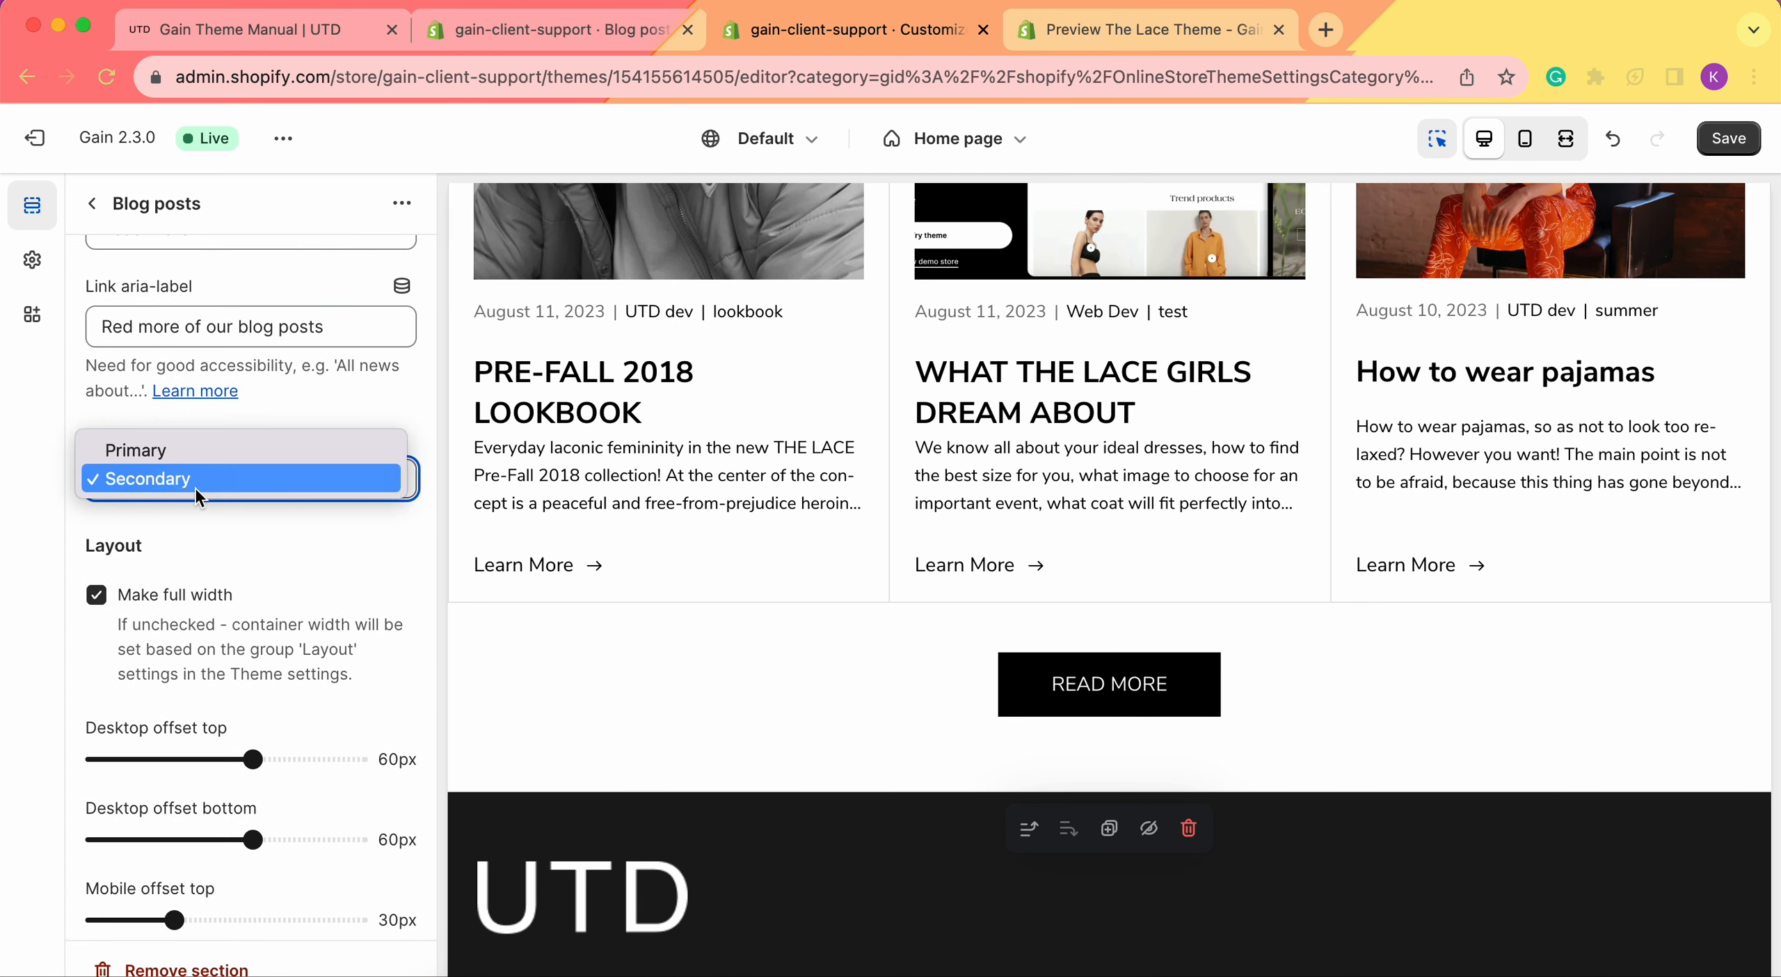
pyautogui.click(51, 554)
pyautogui.scroll(-2, 111, 423)
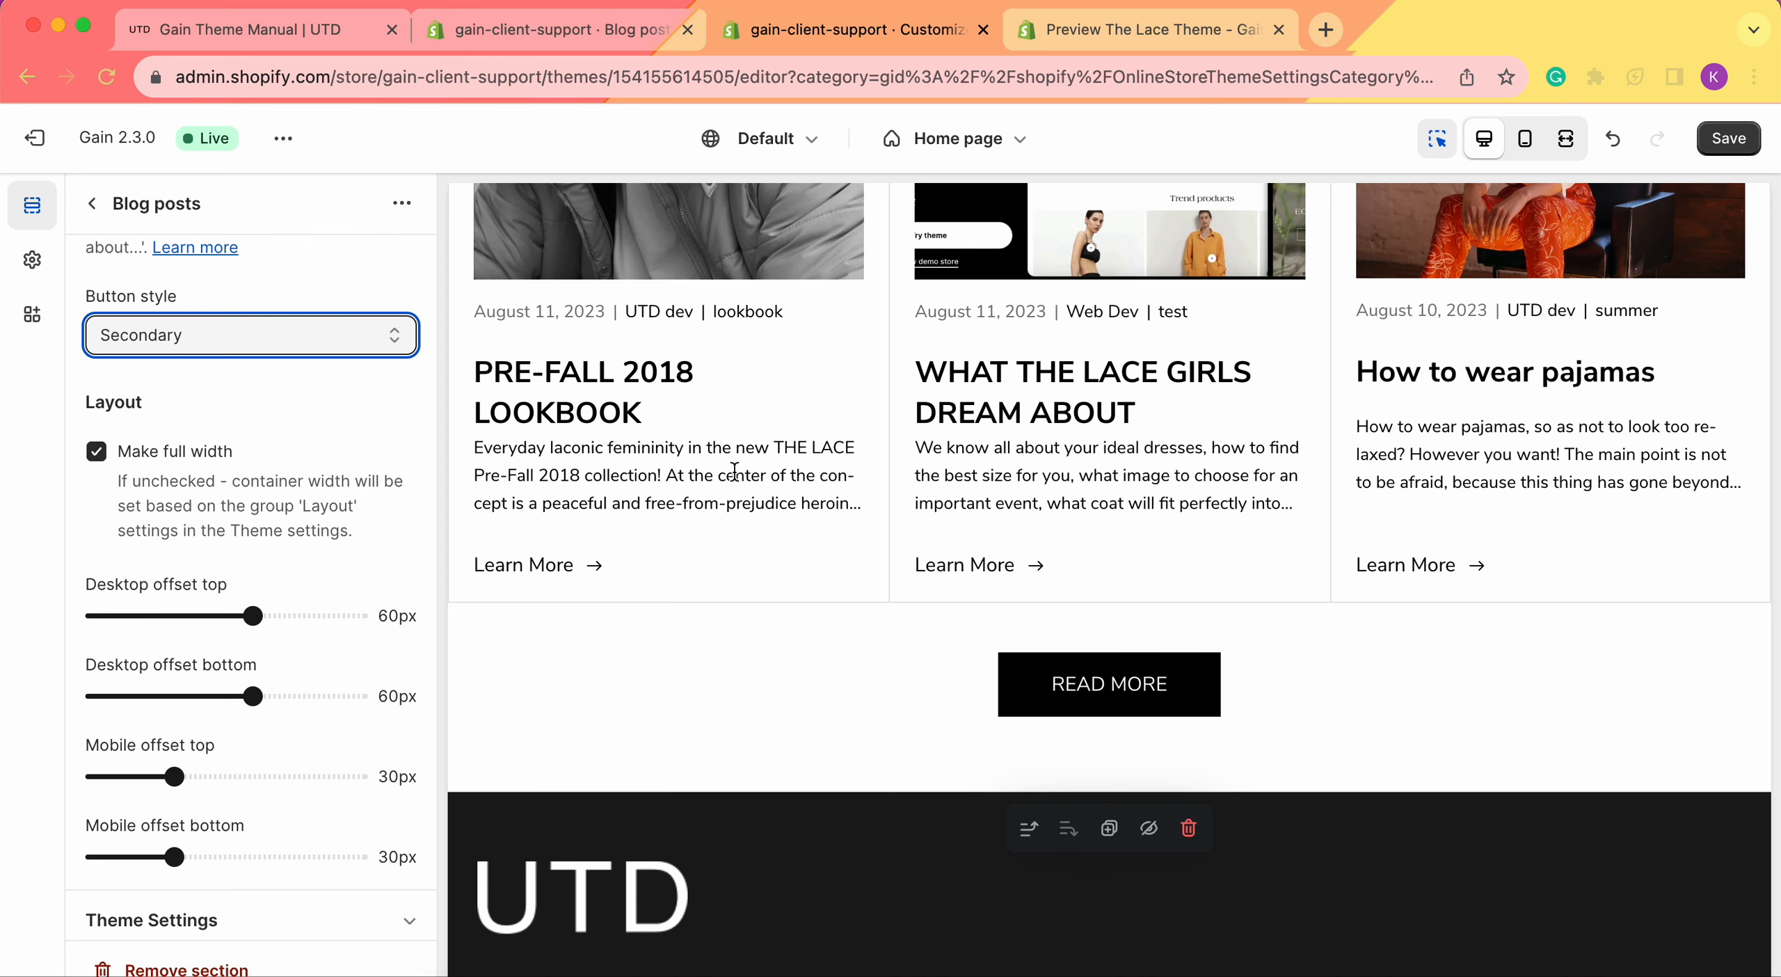
pyautogui.scroll(3, 734, 471)
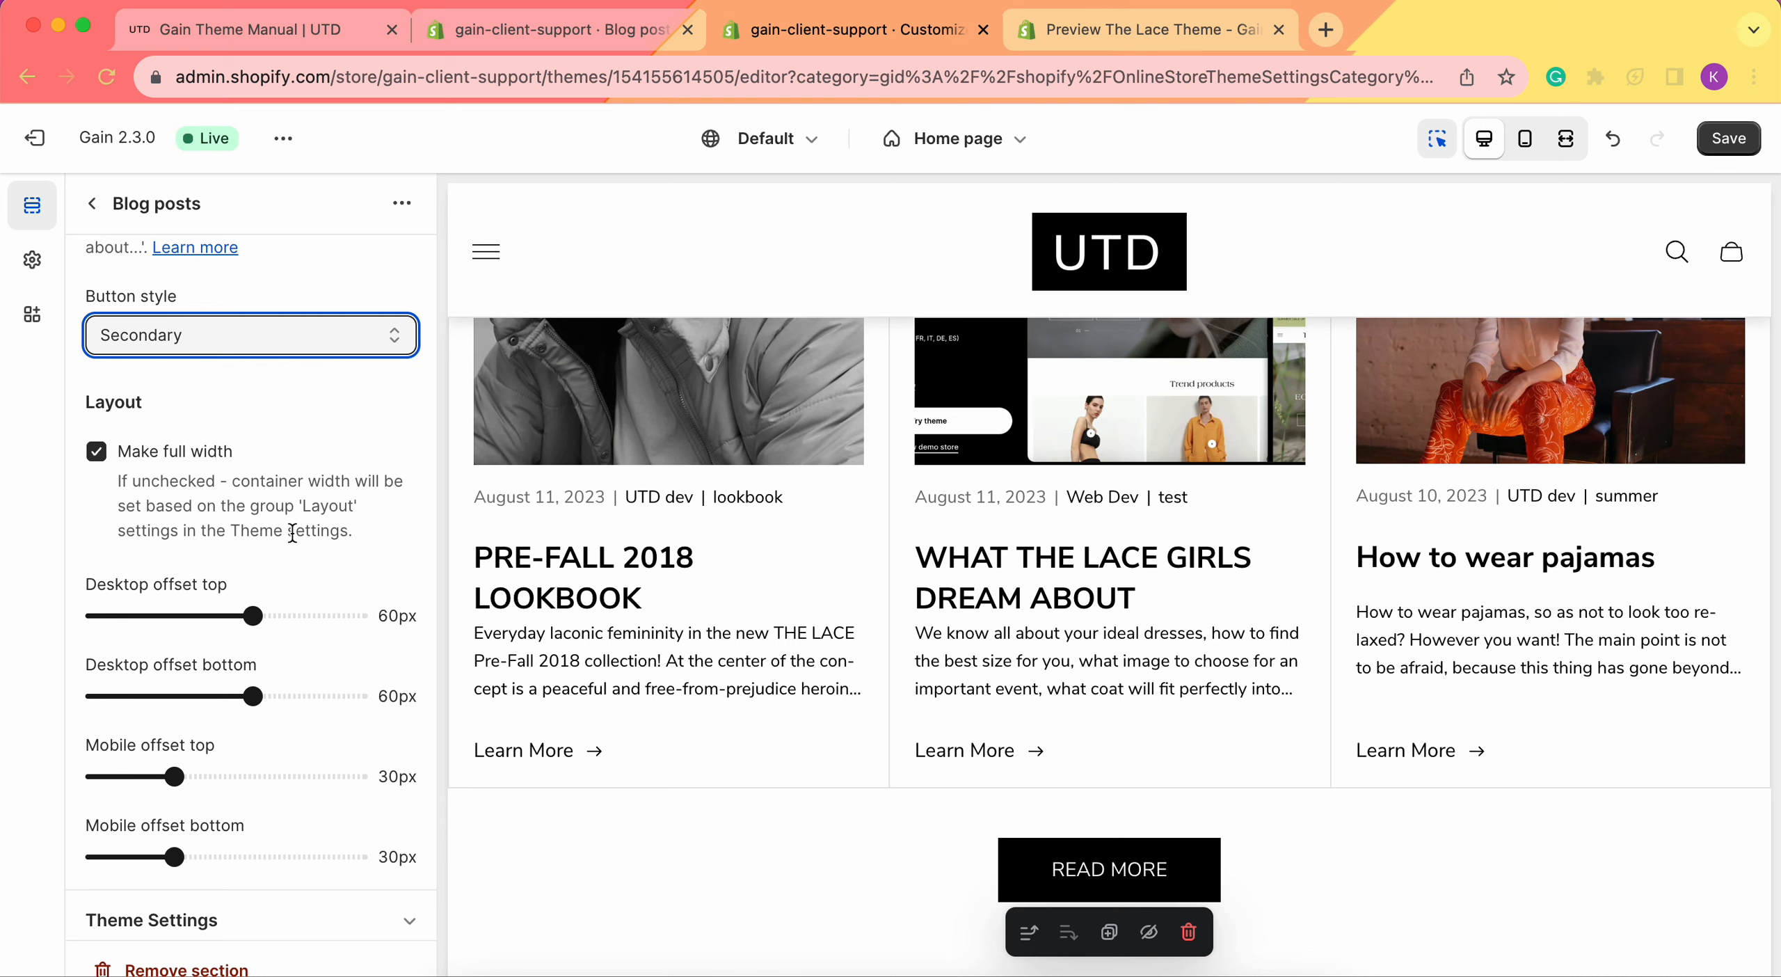
# Check the container width choices in the theme's Layout settings and return to the layout options of the Blog posts section.
pyautogui.click(39, 267)
pyautogui.click(270, 324)
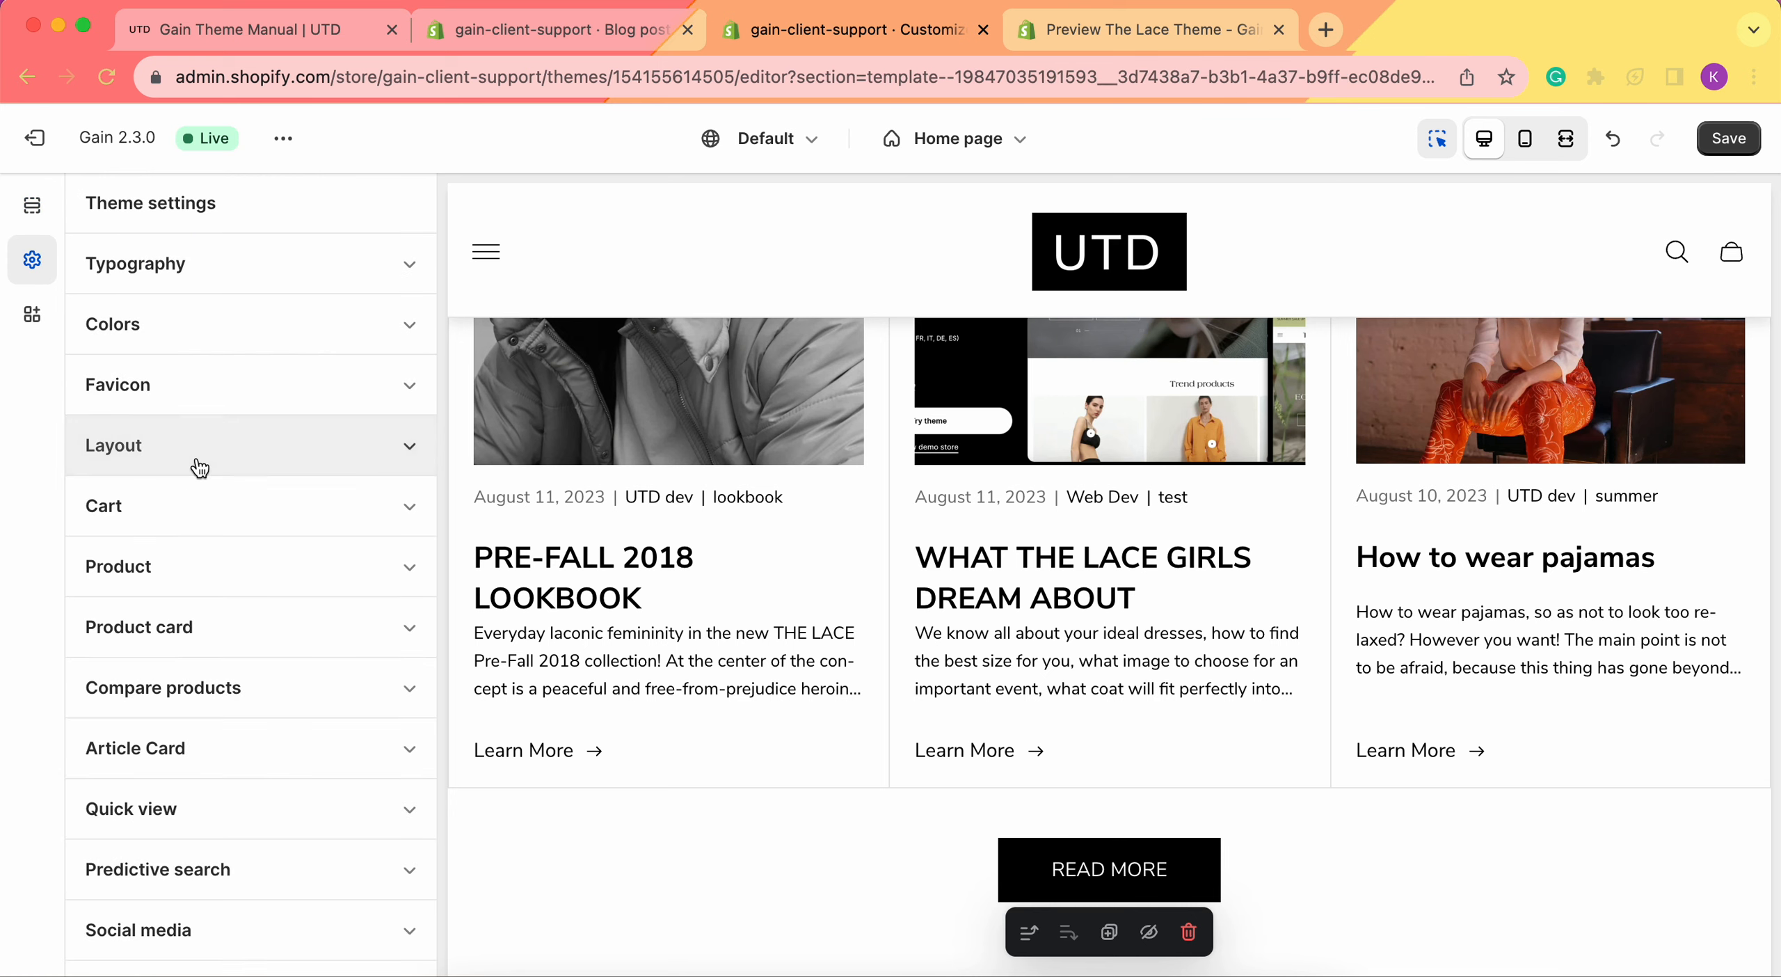
pyautogui.click(199, 467)
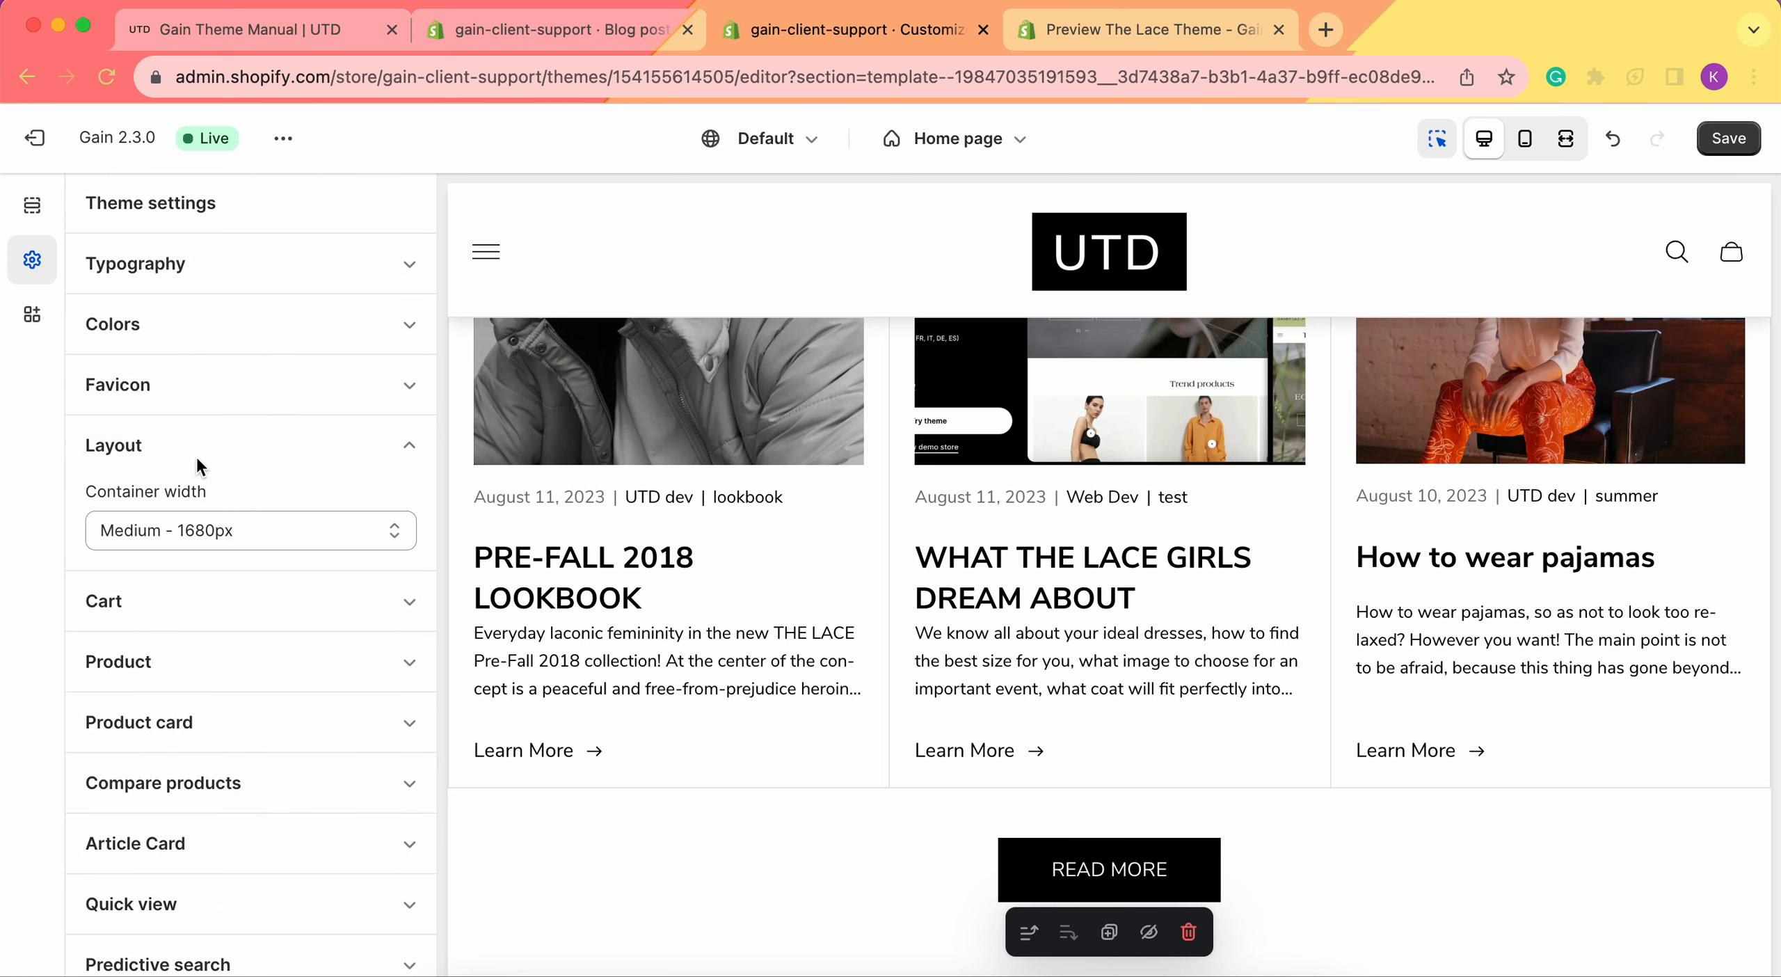
pyautogui.click(259, 538)
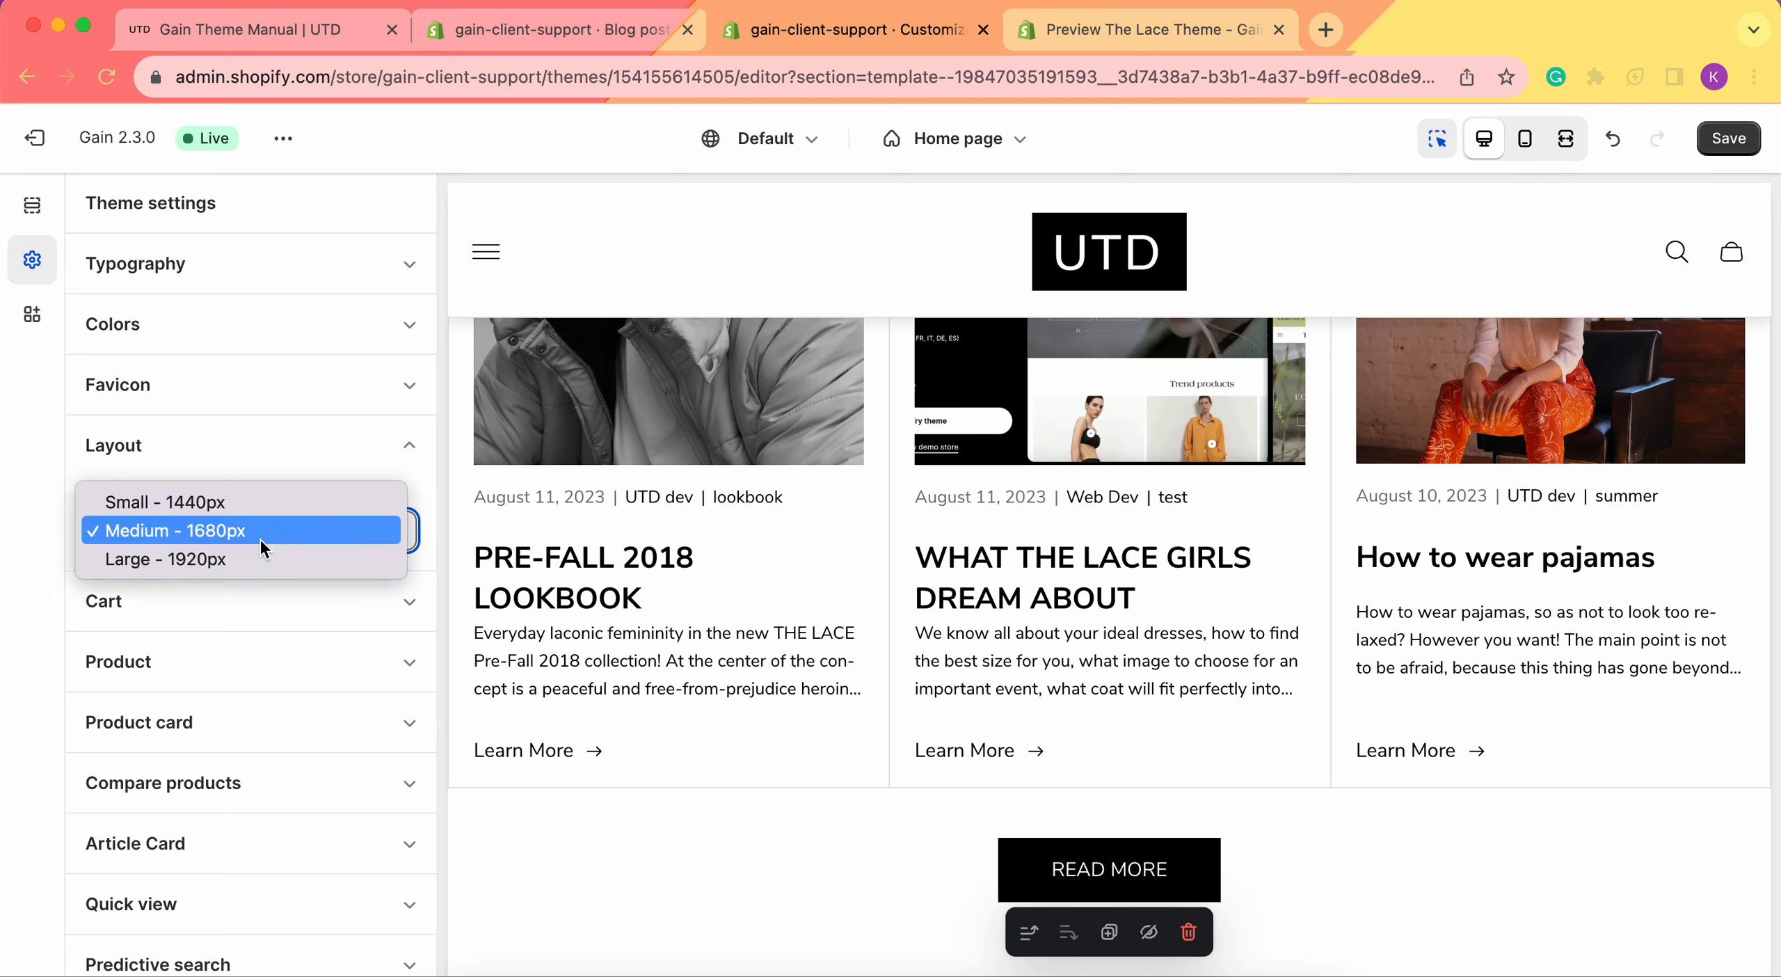
pyautogui.click(33, 220)
pyautogui.click(32, 209)
pyautogui.scroll(-5, 215, 456)
pyautogui.scroll(-5, 215, 455)
pyautogui.scroll(2, 105, 473)
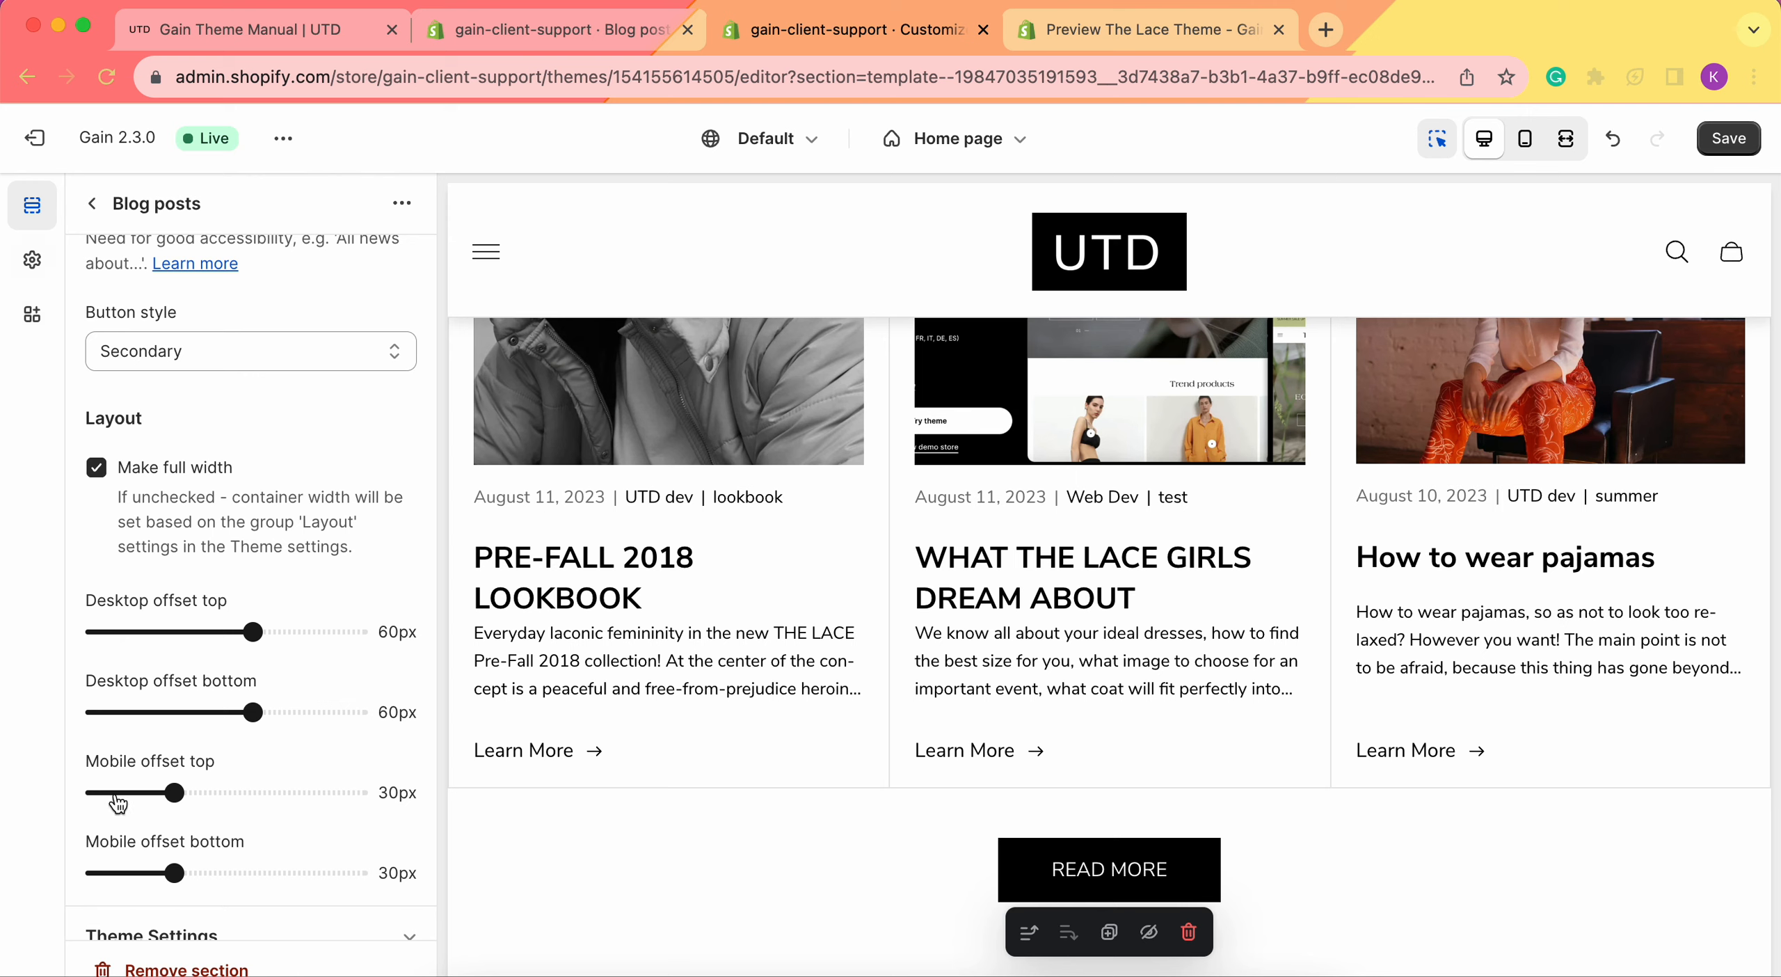
pyautogui.scroll(-1, 159, 659)
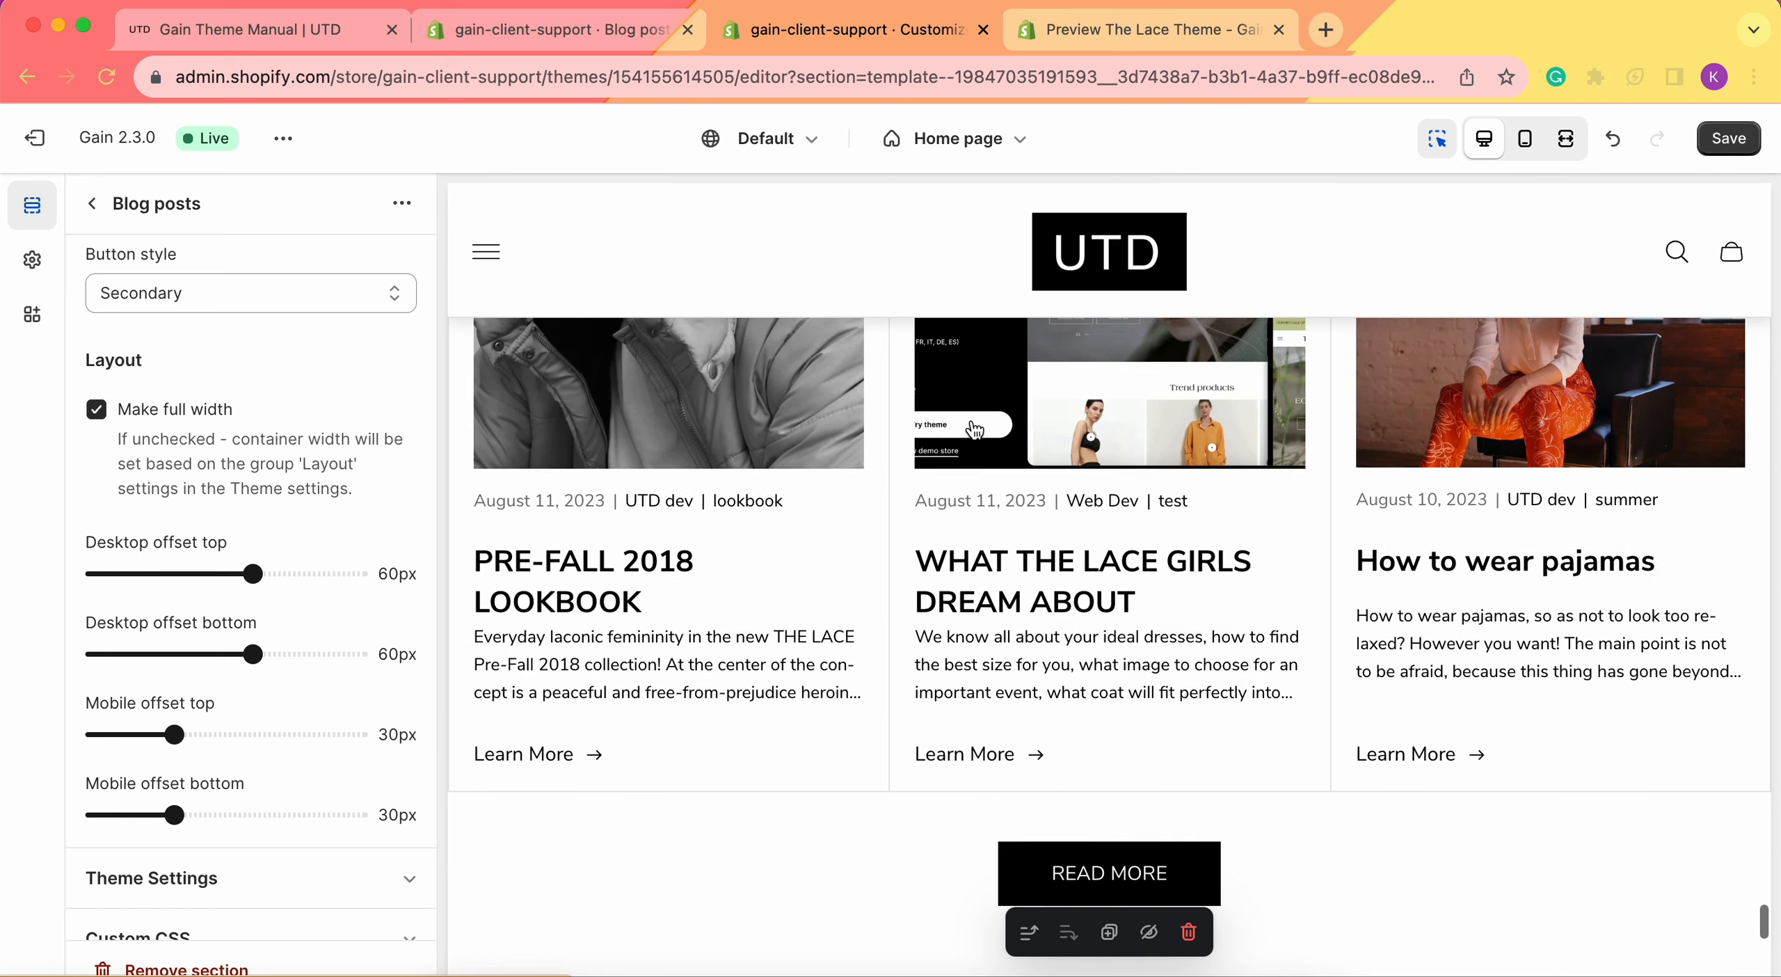
# Try a desktop top offset of 0 px on the Blog posts section, and set it to 56 px after checking the preview.
pyautogui.scroll(5, 974, 430)
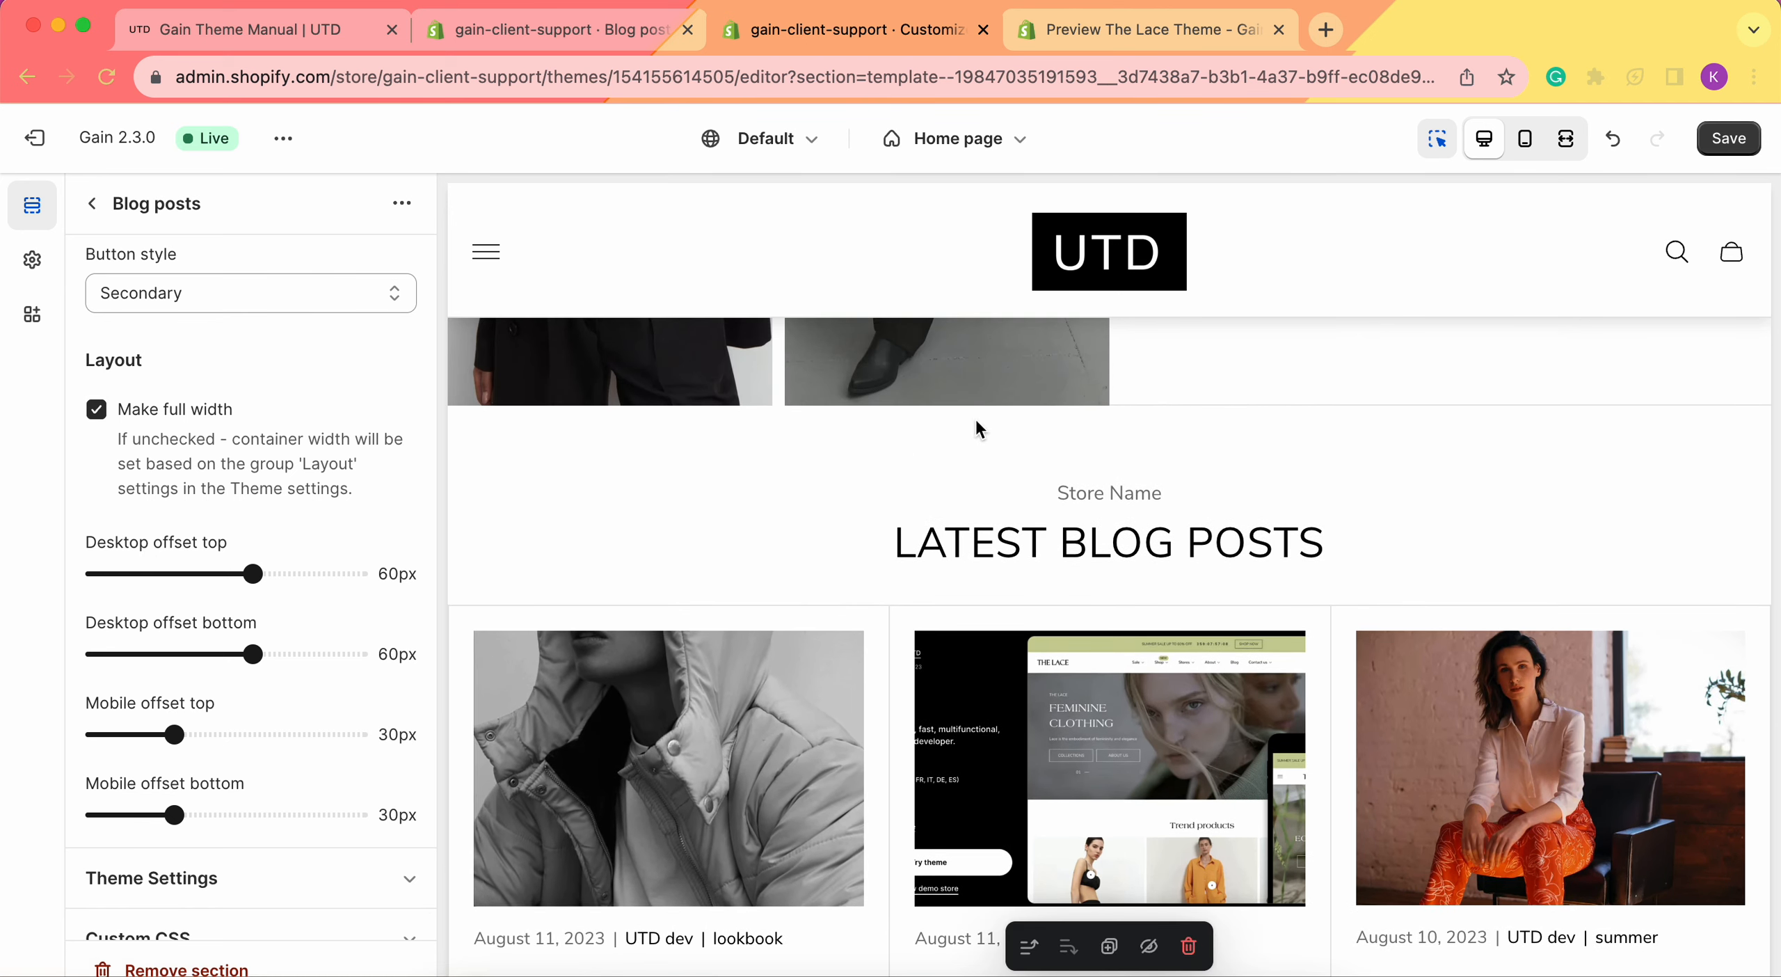
pyautogui.moveTo(252, 575); pyautogui.dragTo(28, 591)
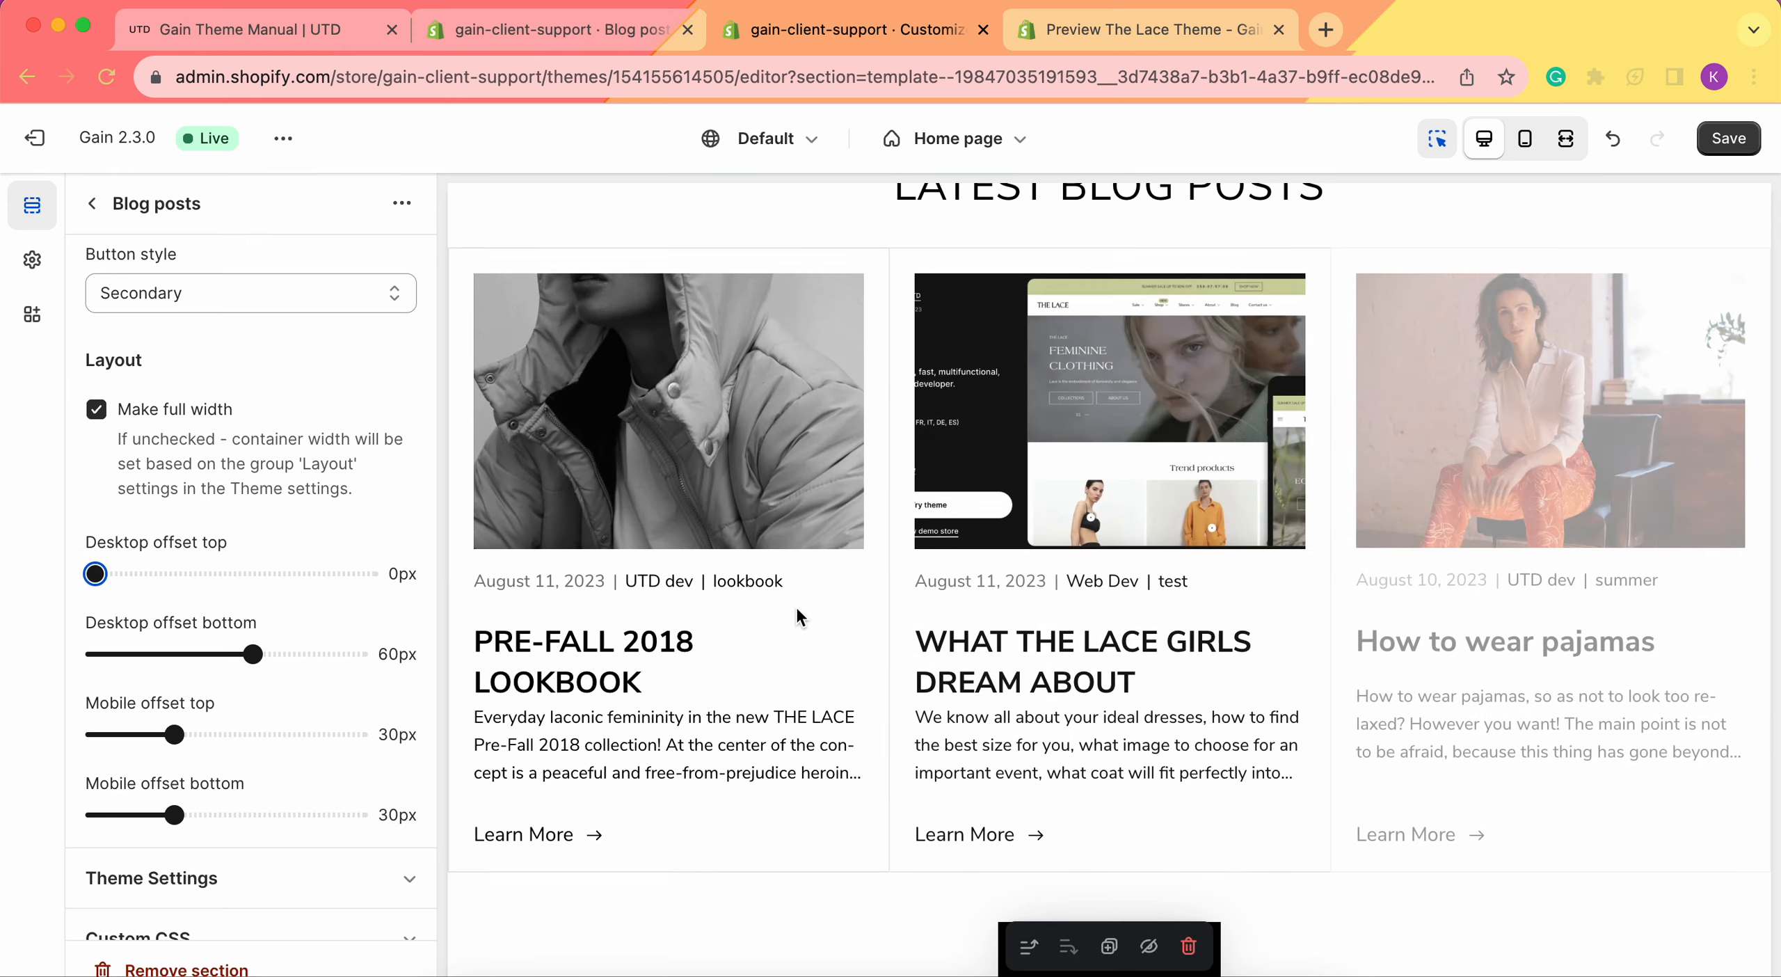
pyautogui.scroll(5, 796, 609)
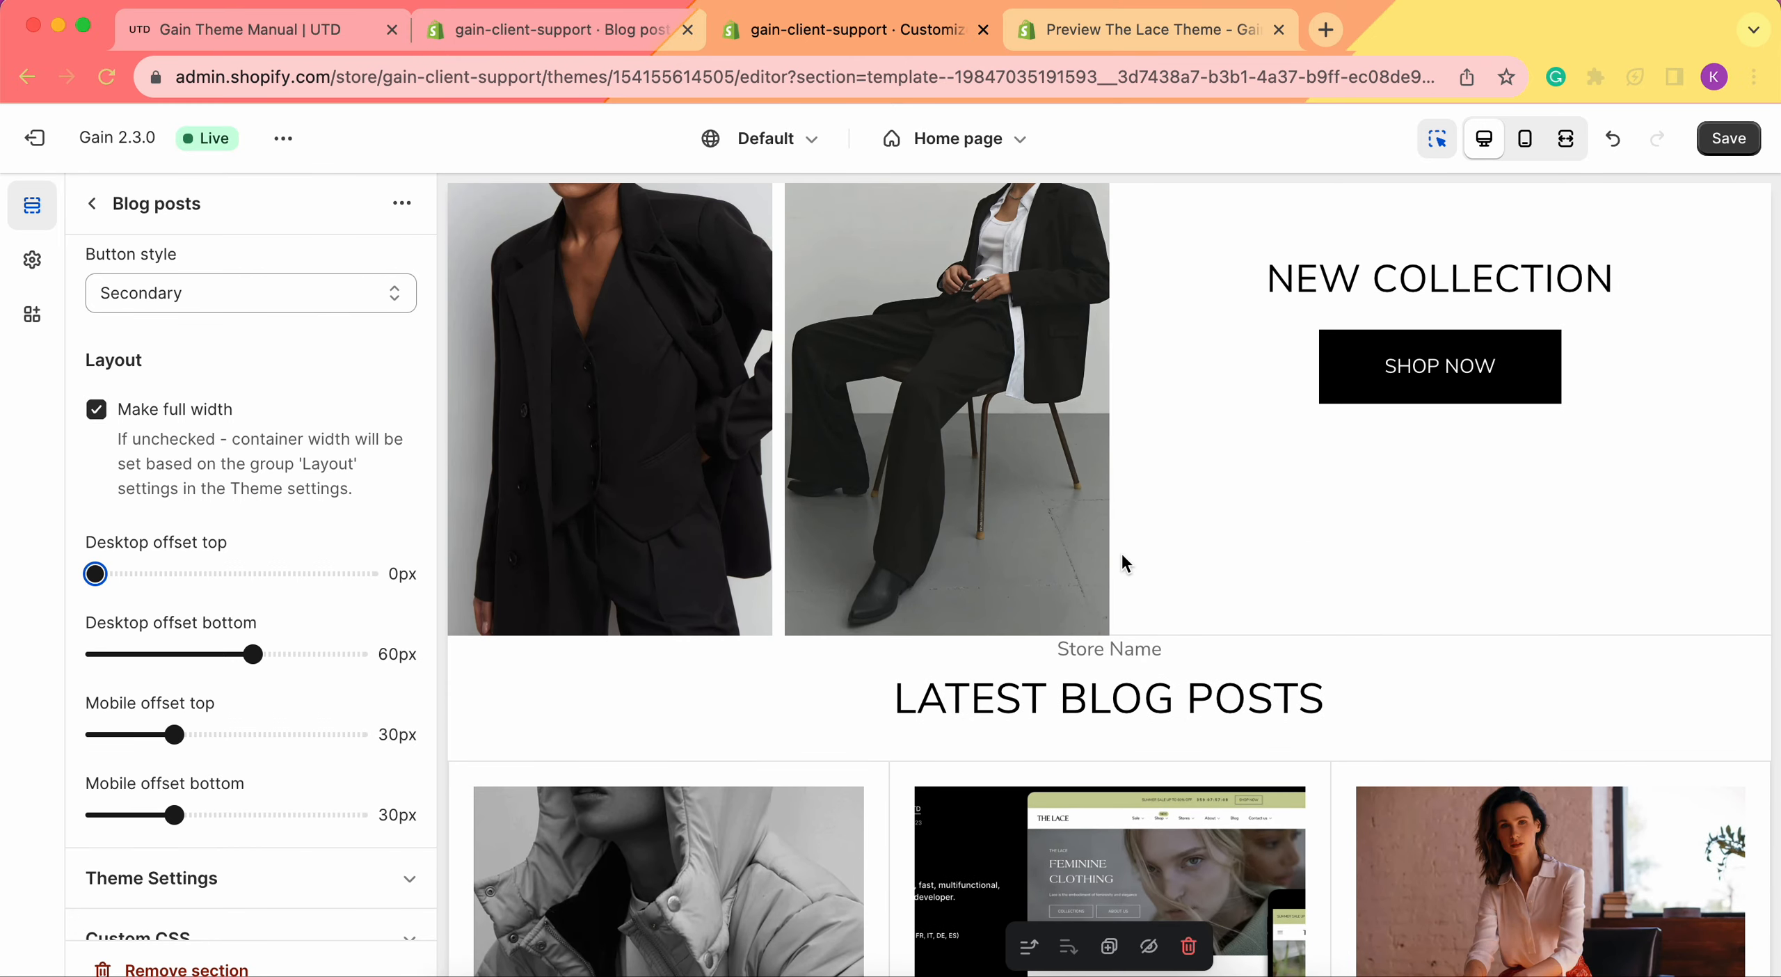
pyautogui.moveTo(114, 571); pyautogui.dragTo(242, 573)
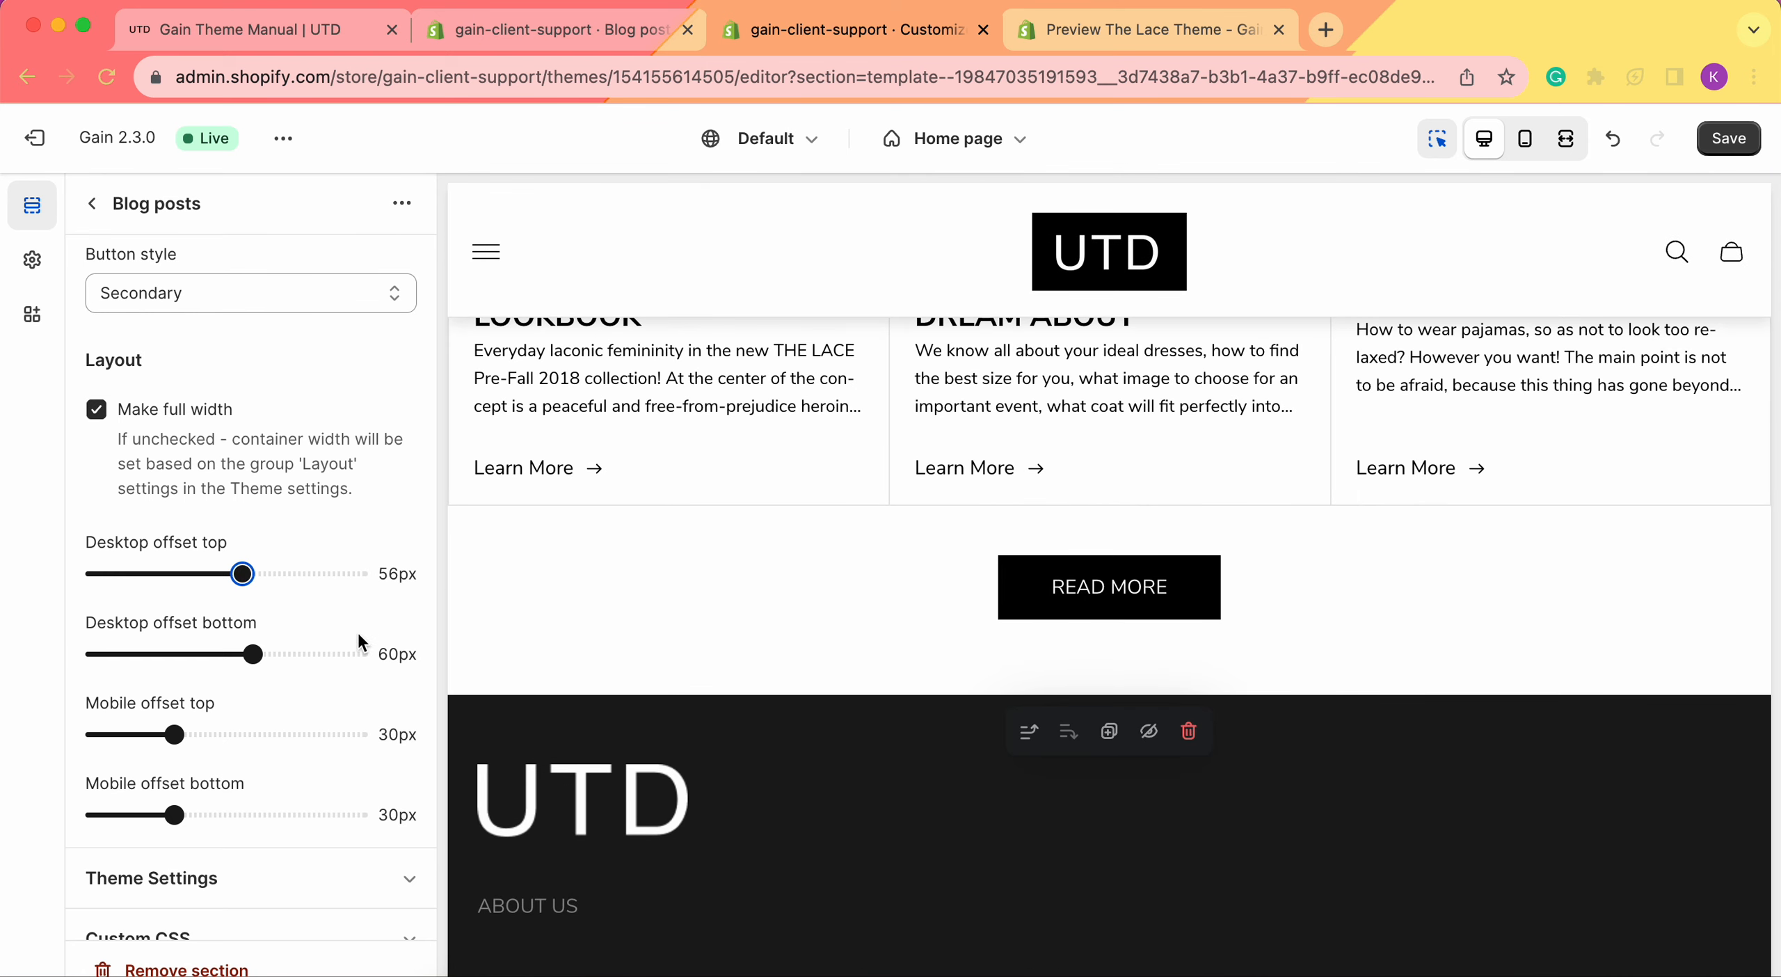
# Try a desktop bottom offset of 0 px on the Blog posts section, and set it to 44 px after checking the preview.
pyautogui.moveTo(253, 655); pyautogui.dragTo(67, 650)
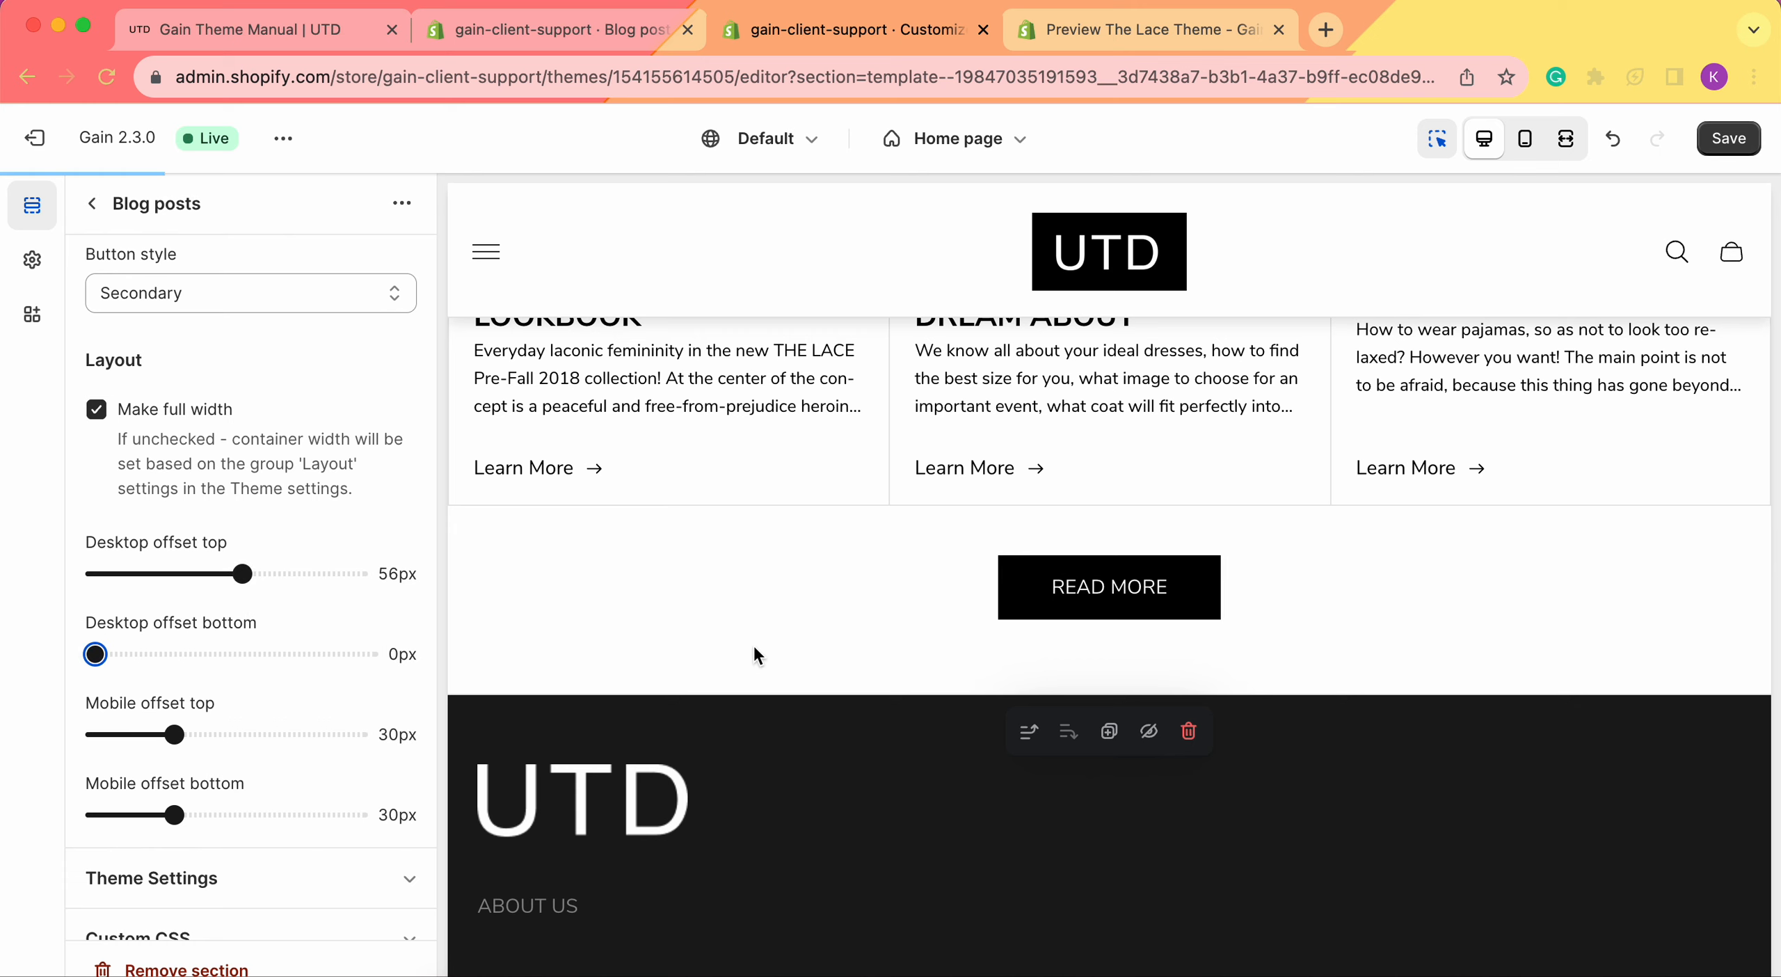
pyautogui.scroll(3, 755, 647)
pyautogui.moveTo(98, 652); pyautogui.dragTo(211, 654)
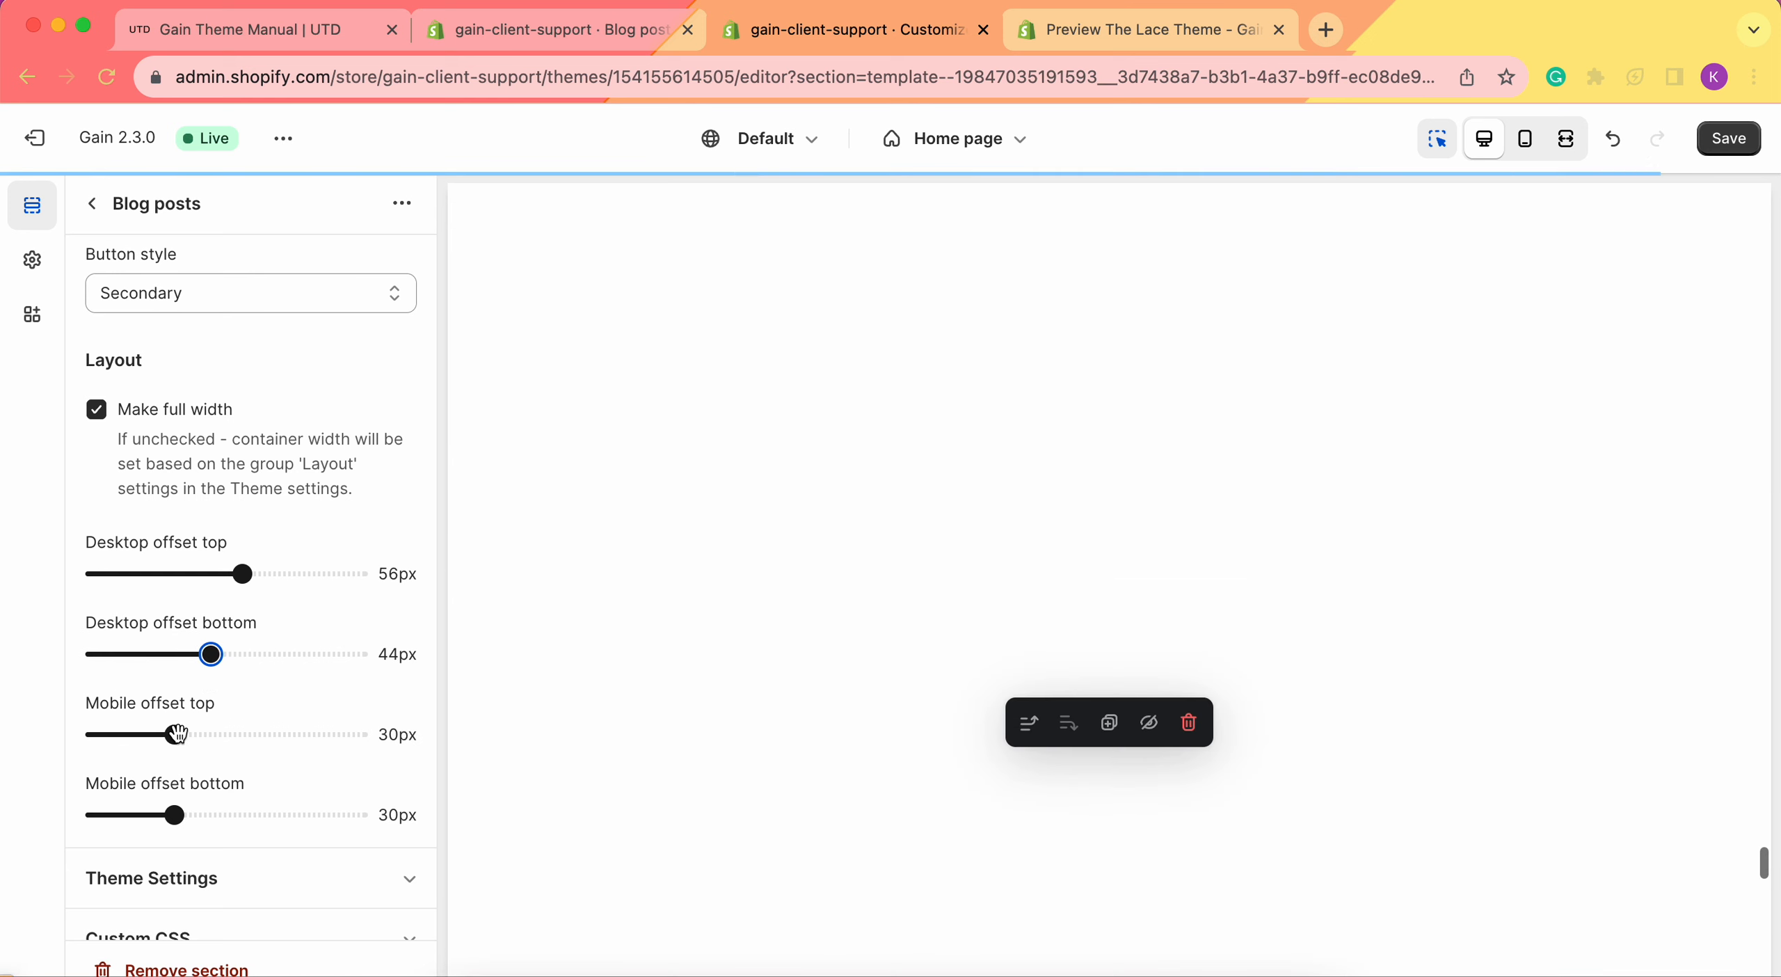
pyautogui.scroll(-2, 188, 741)
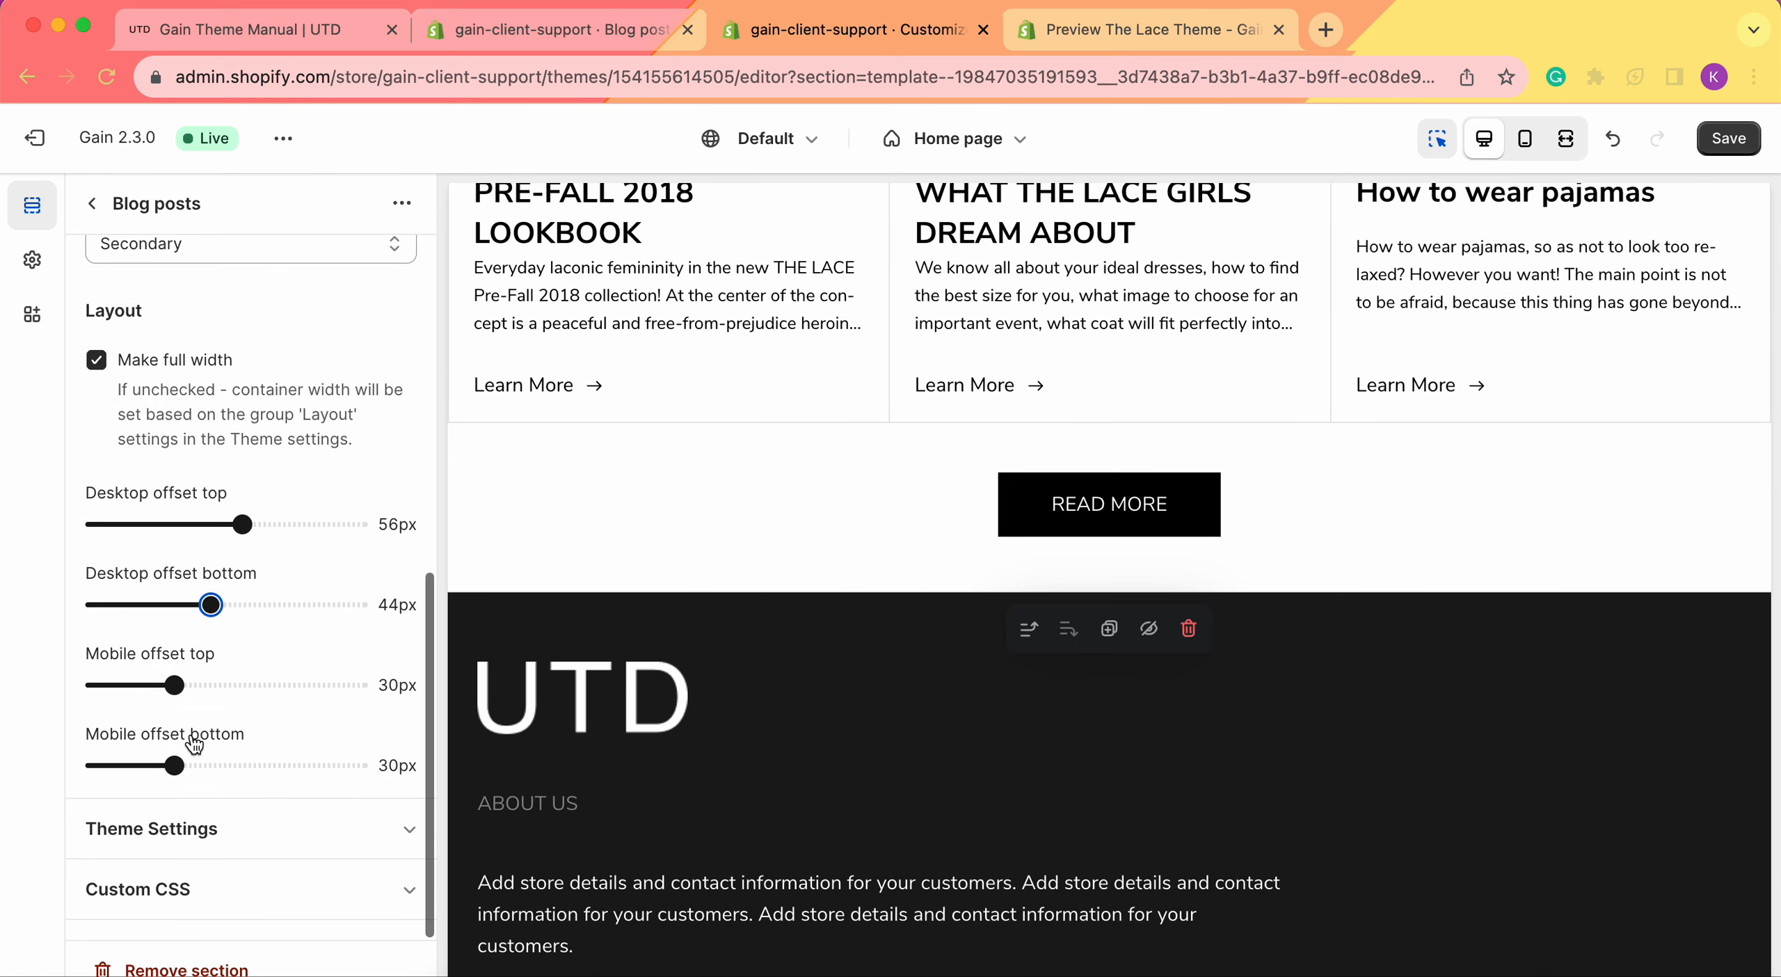
pyautogui.scroll(4, 824, 602)
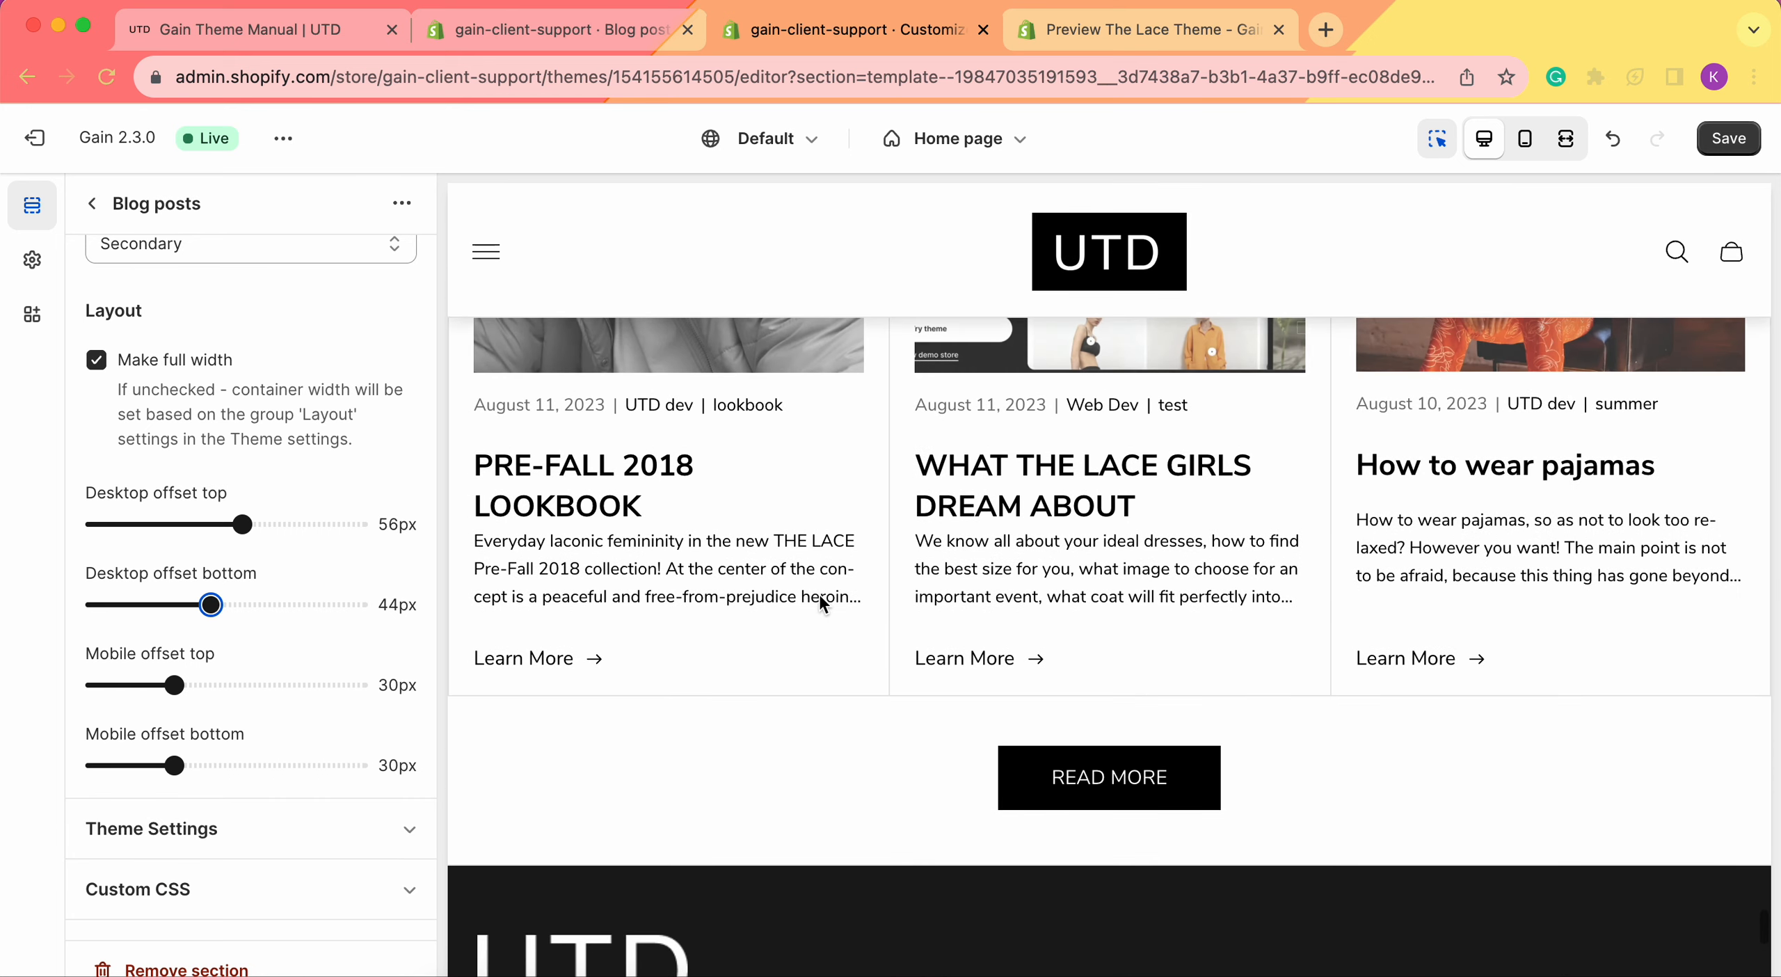
# Expand the theme settings of the Blog posts section and examine the border, date, author and tag options against the preview.
pyautogui.click(247, 822)
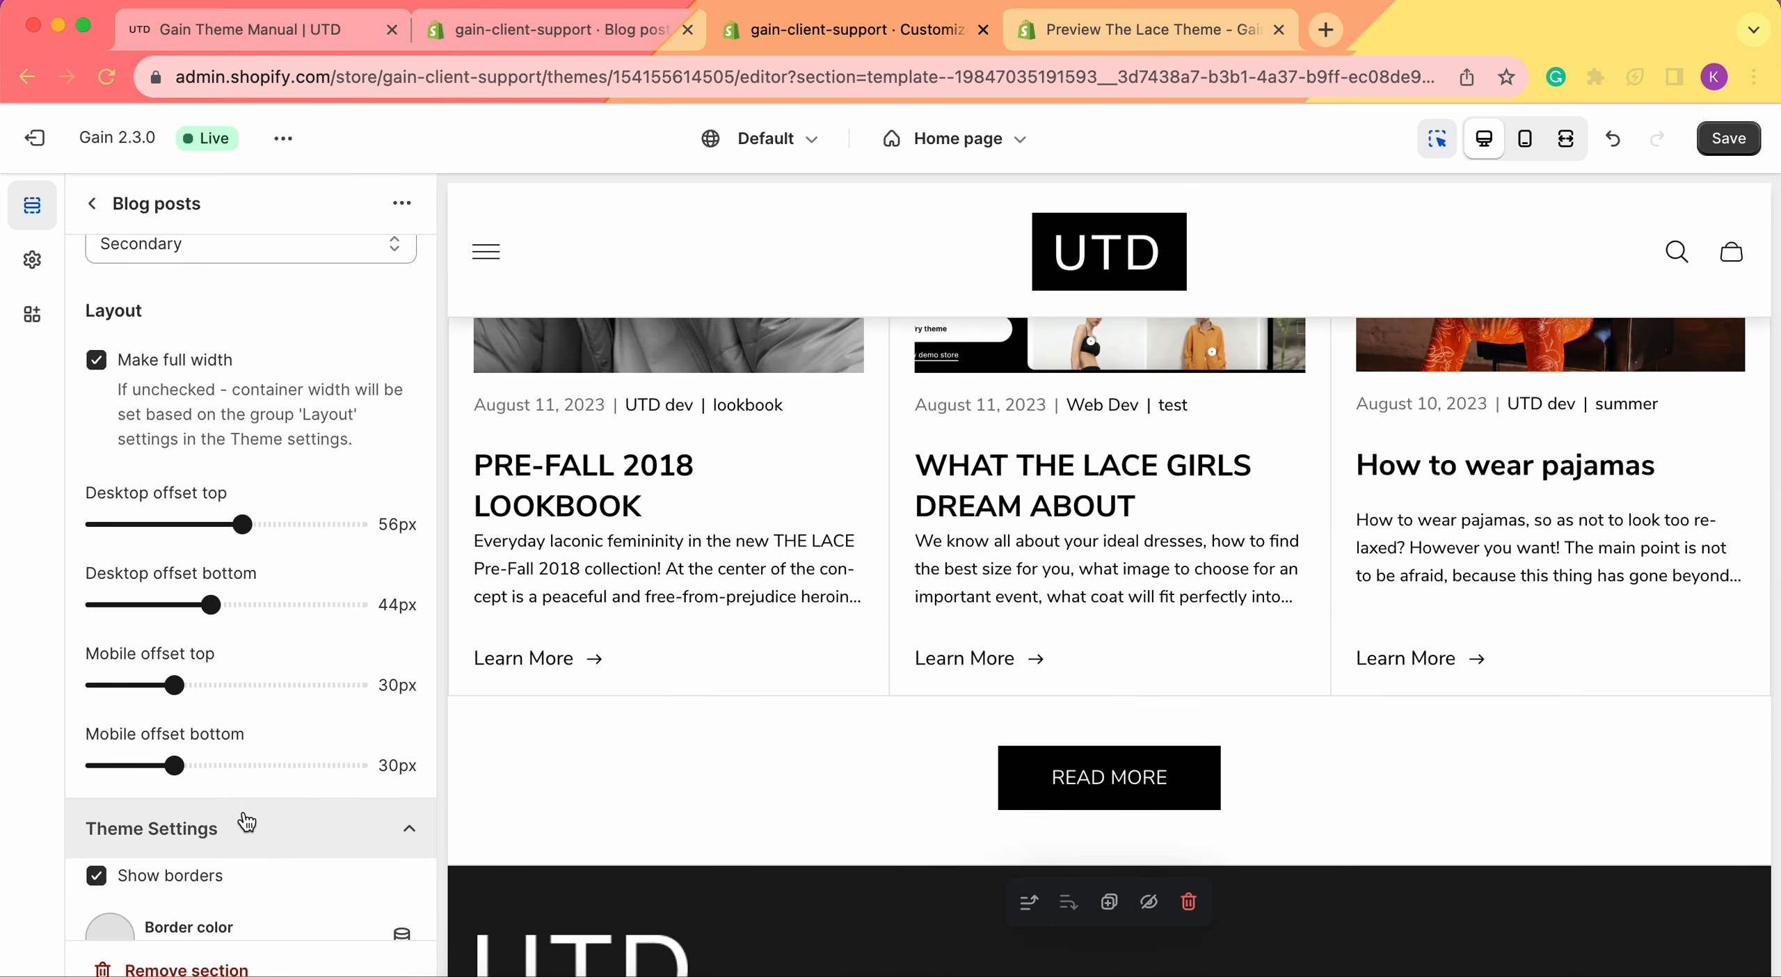
pyautogui.scroll(-5, 268, 568)
pyautogui.scroll(3, 903, 442)
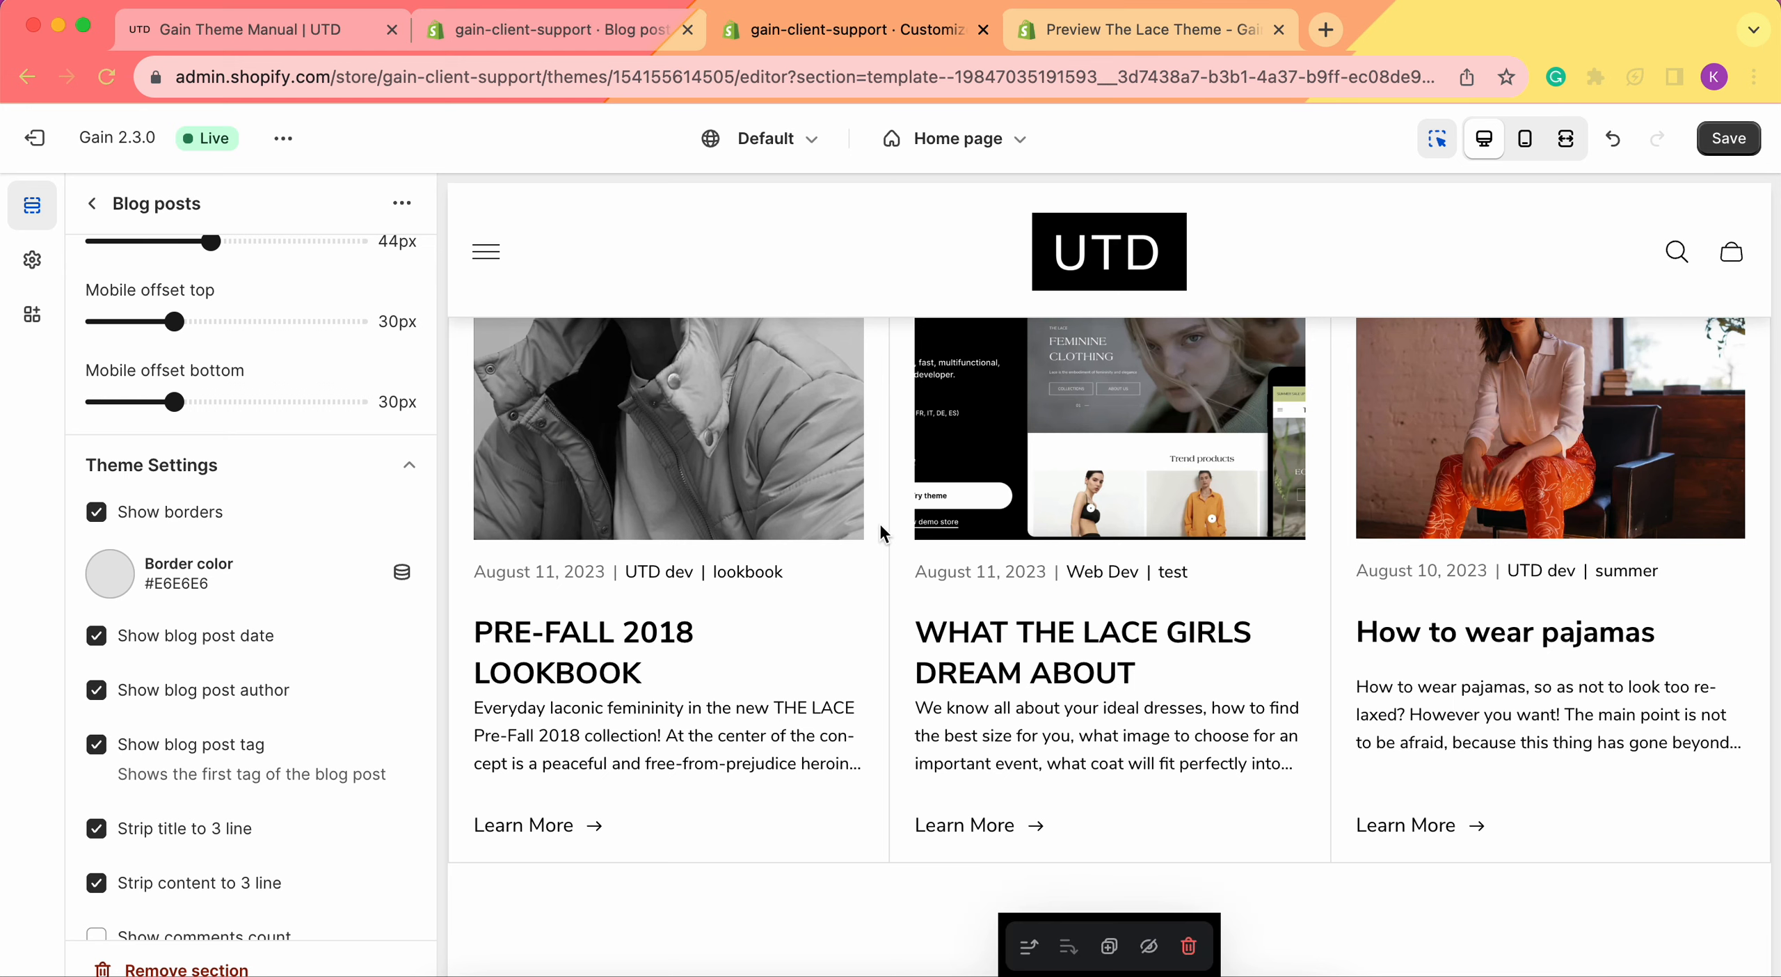
pyautogui.scroll(2, 1418, 508)
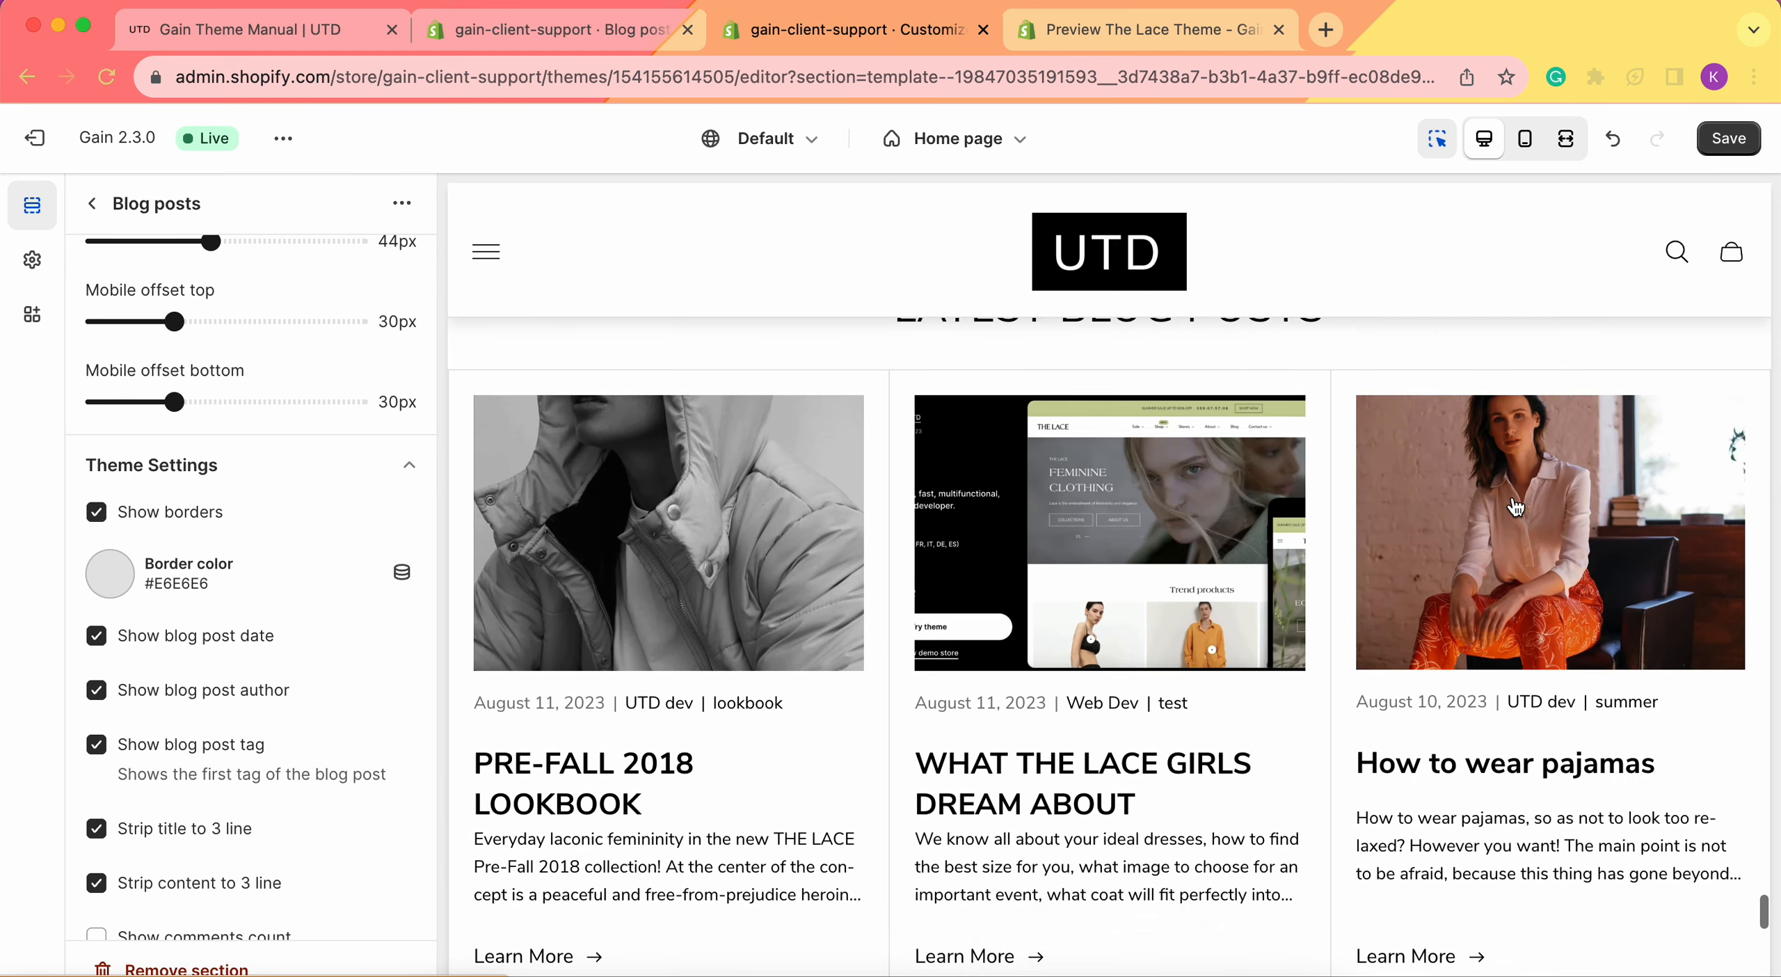
# Try the Blog posts section without borders, show them again, and check the border color choices without changing the color.
pyautogui.click(167, 515)
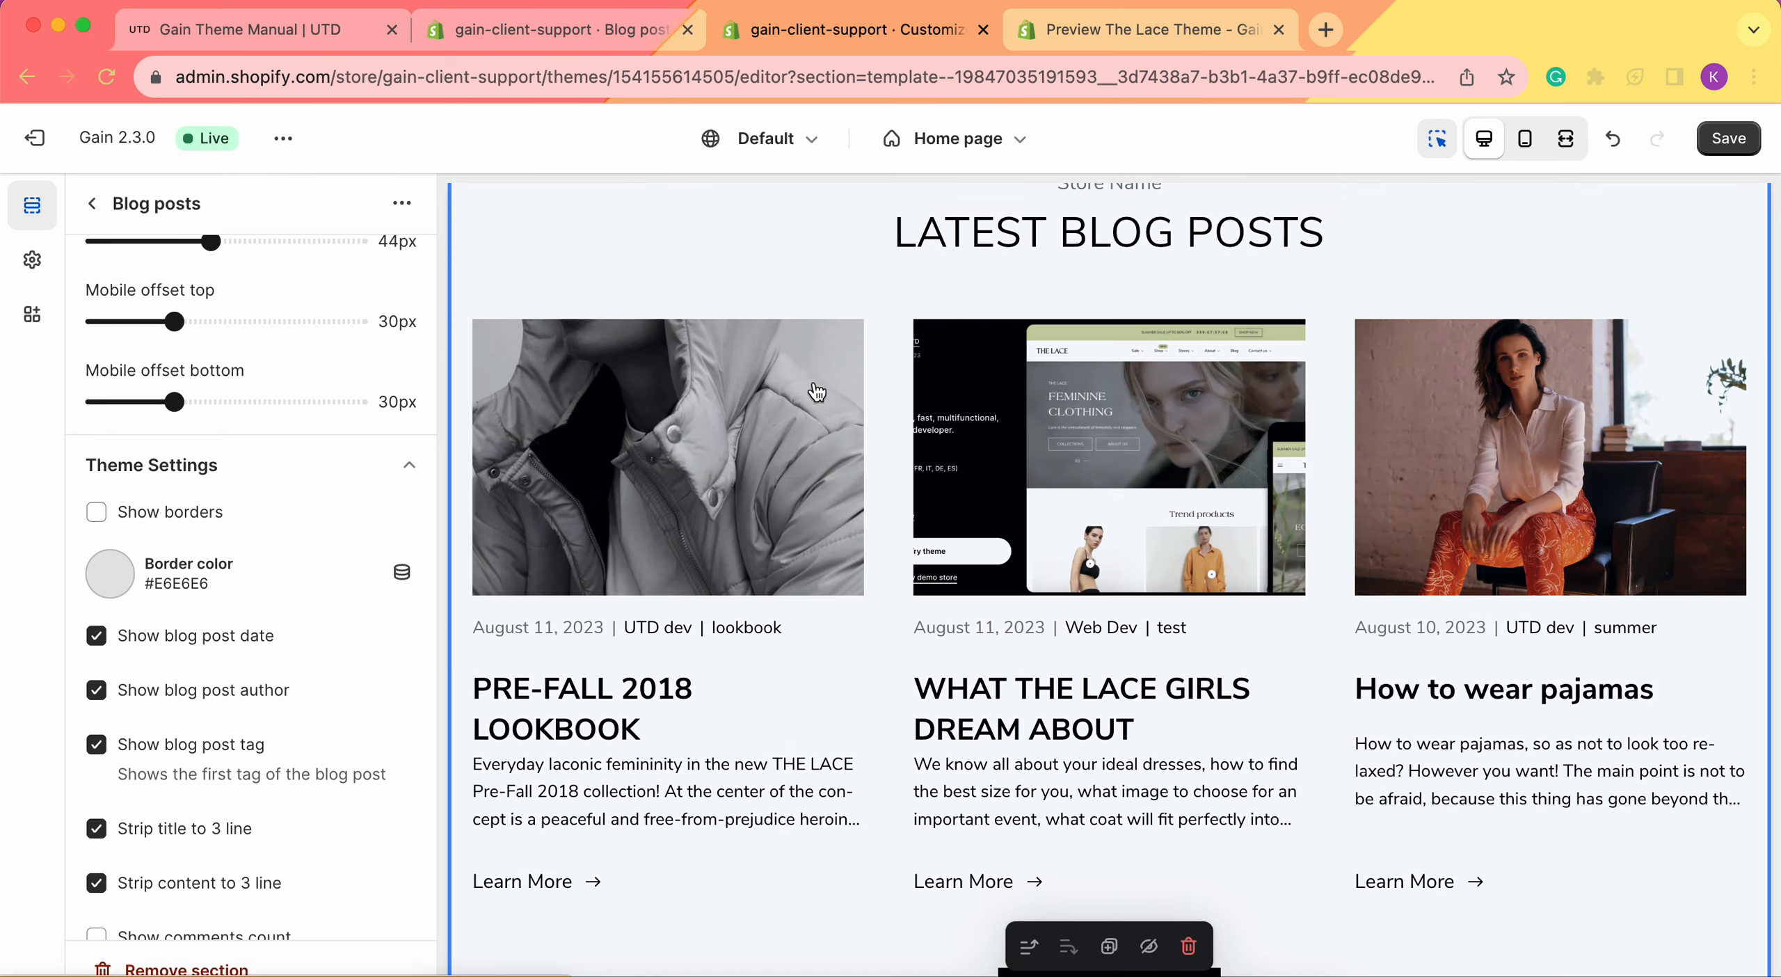
pyautogui.scroll(1, 817, 392)
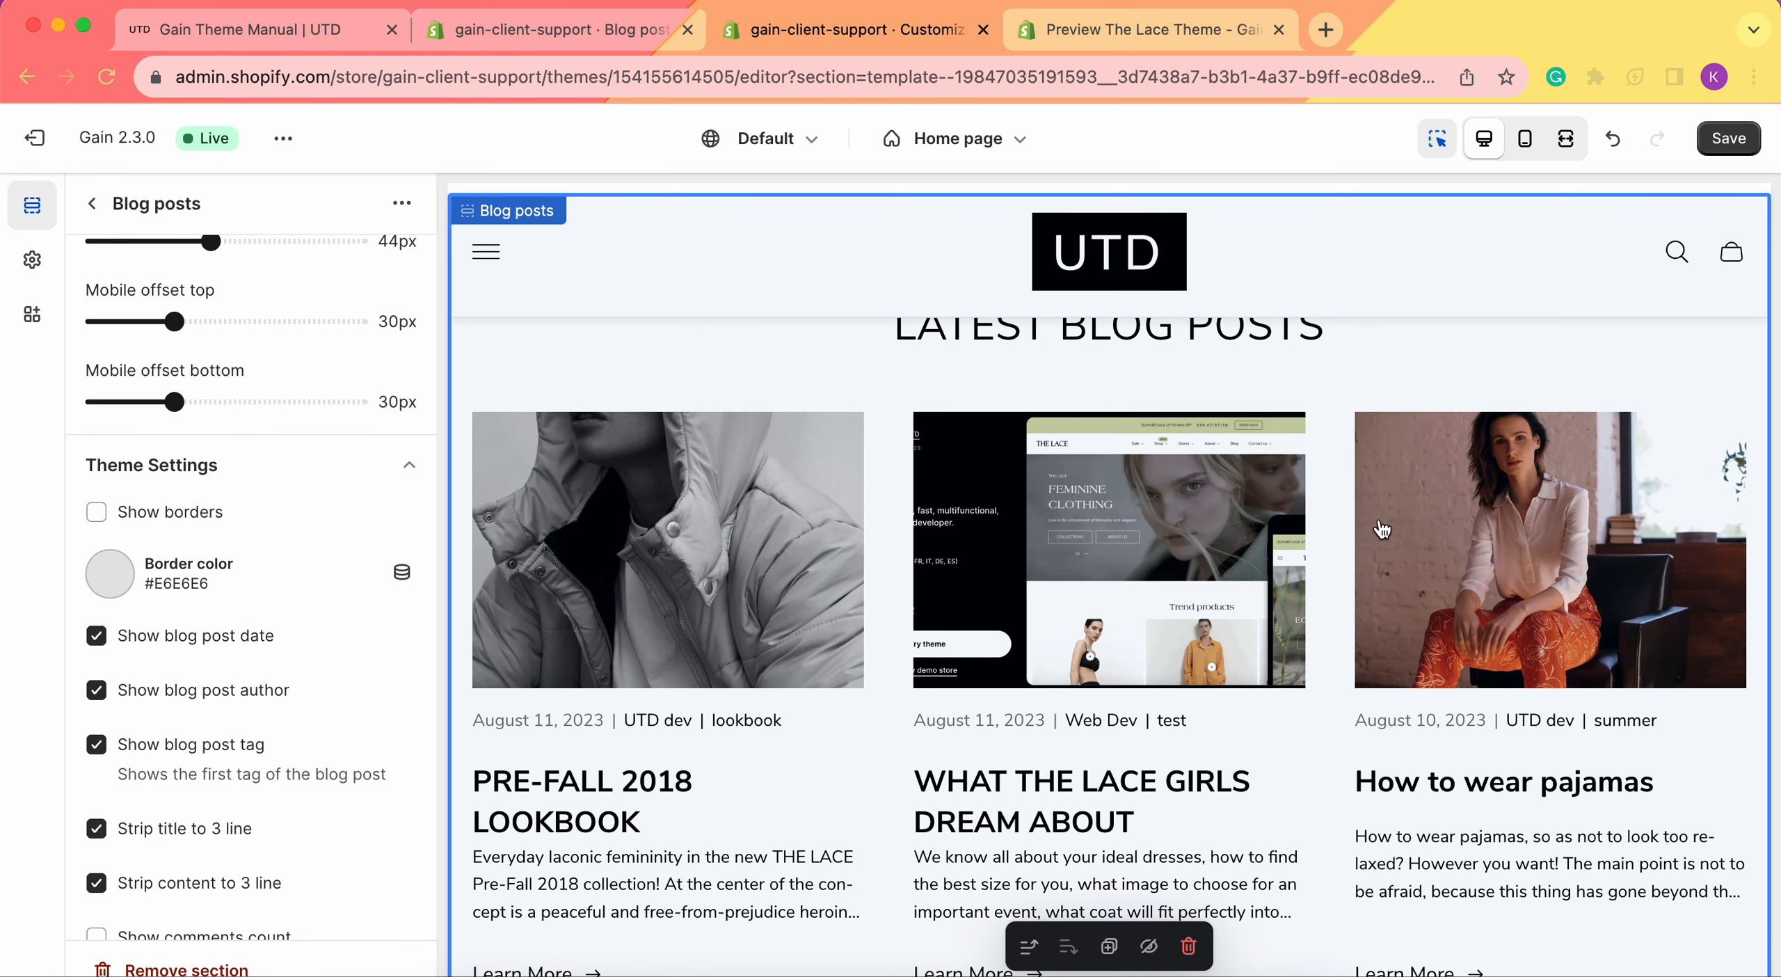
pyautogui.click(146, 513)
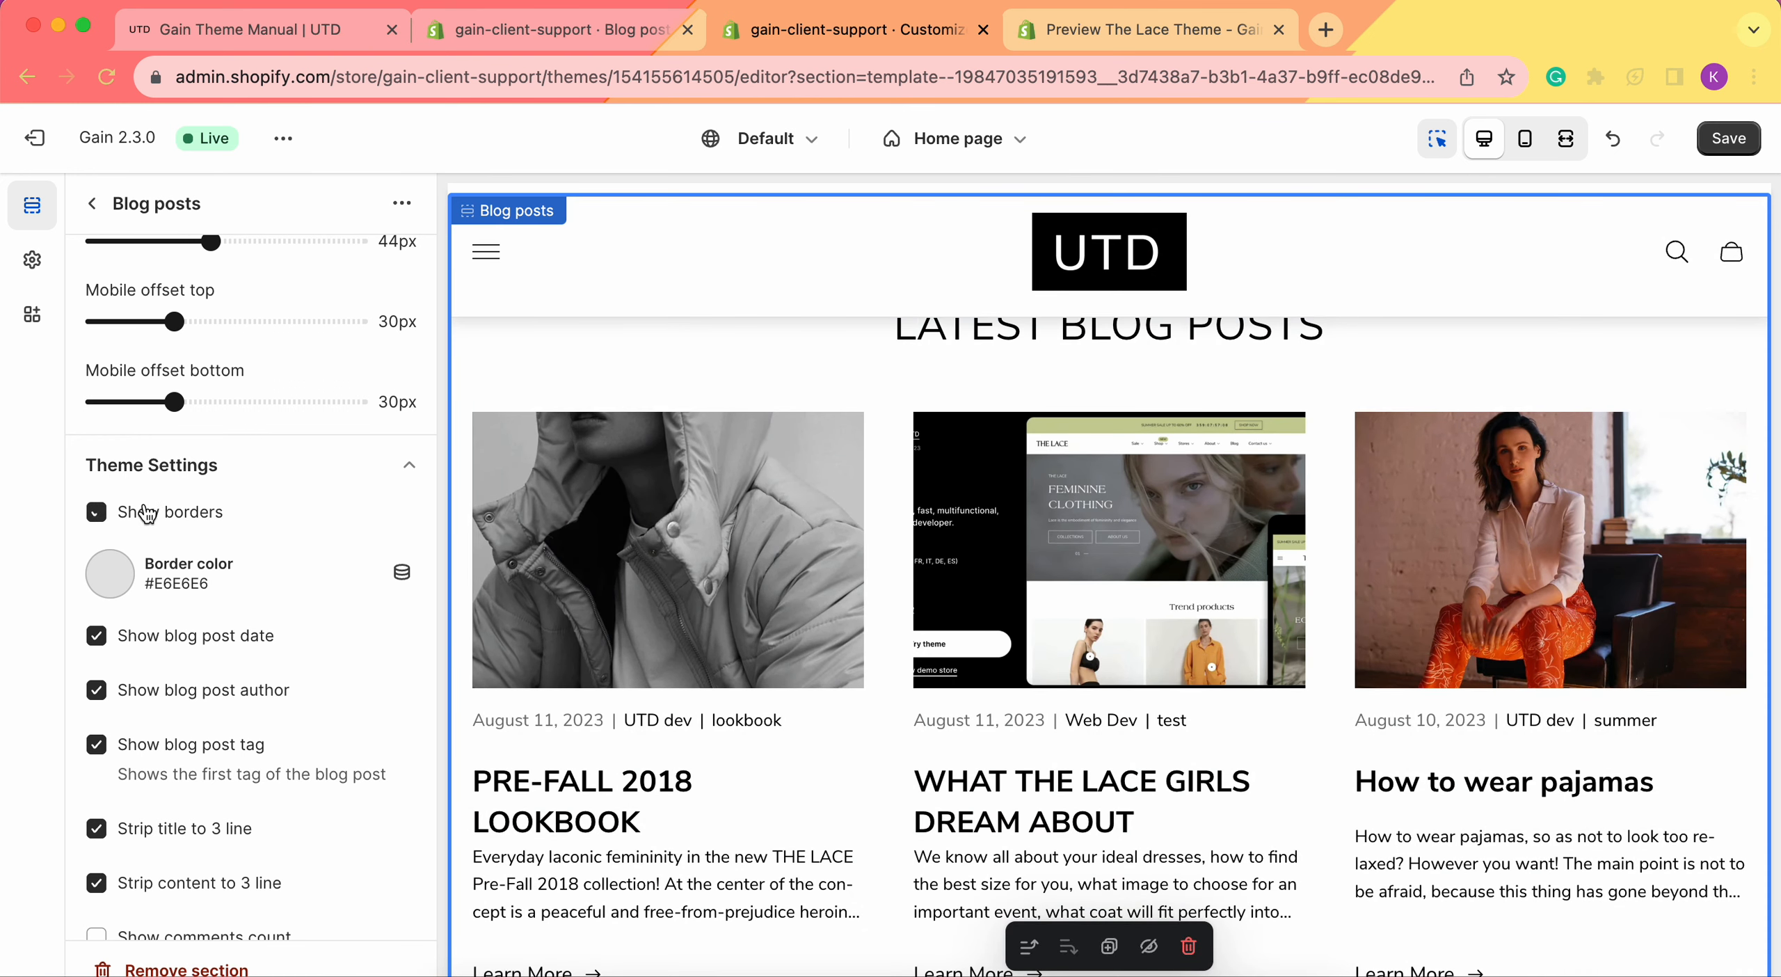
pyautogui.click(122, 586)
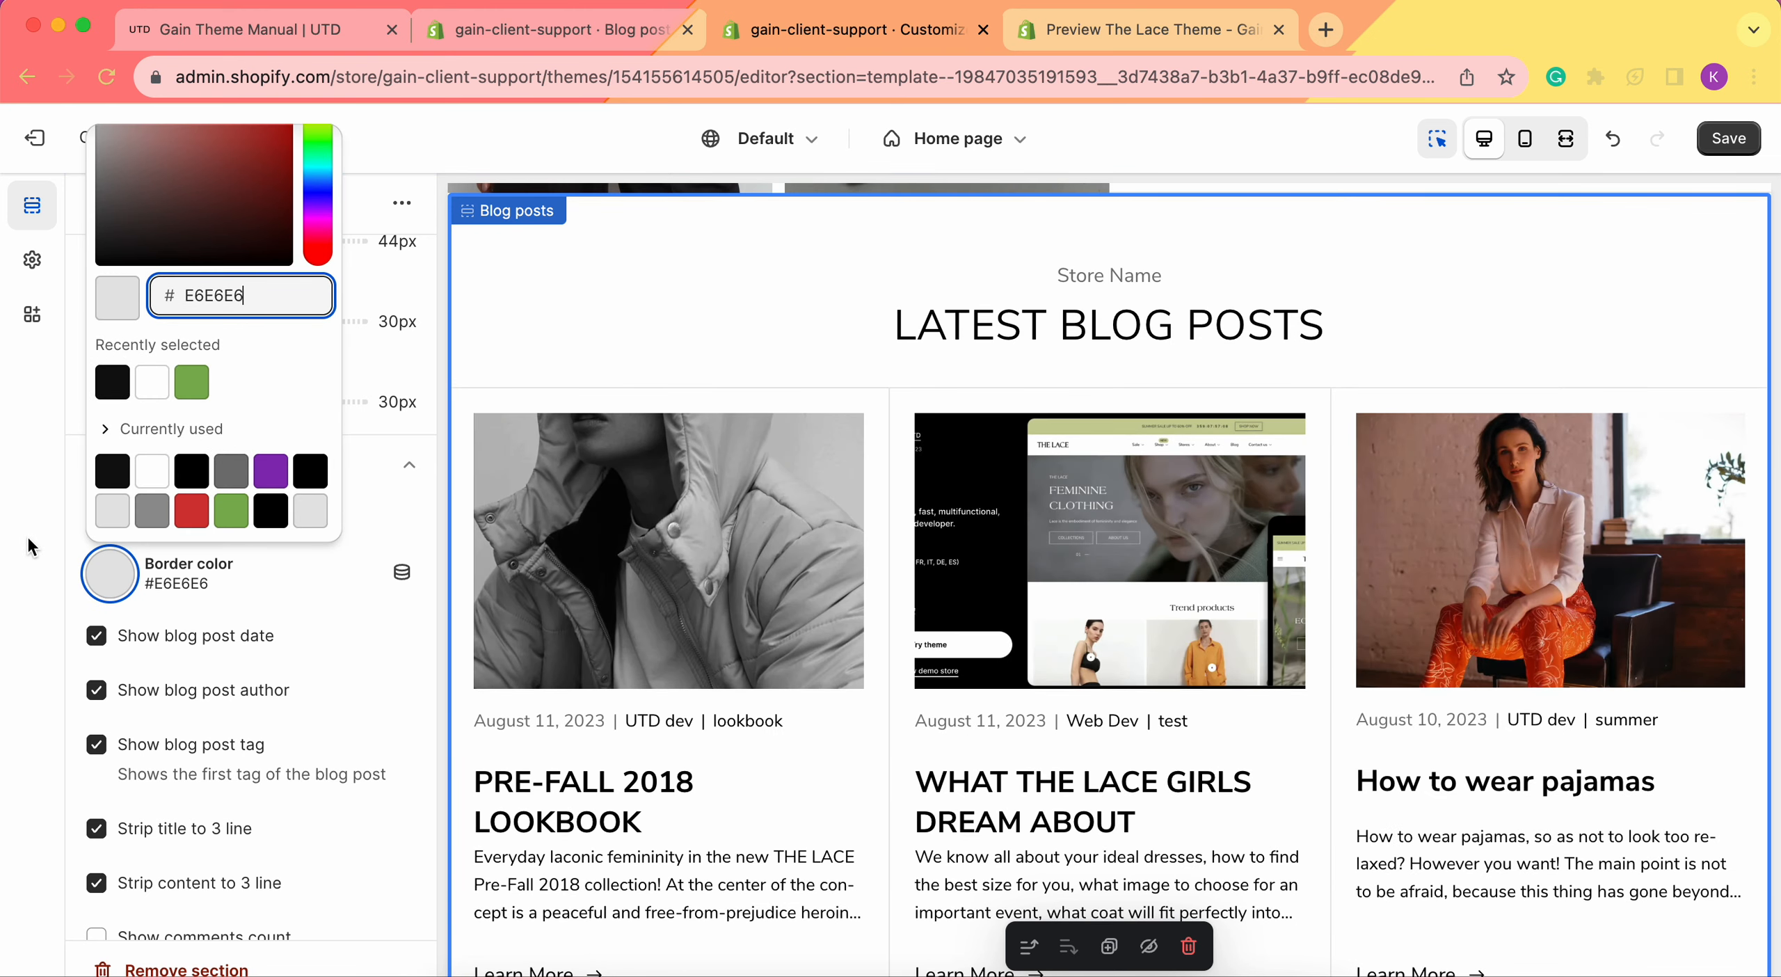
pyautogui.click(273, 586)
# Try hiding the blog post date on the post cards, and show it again after checking the preview.
pyautogui.scroll(-2, 273, 586)
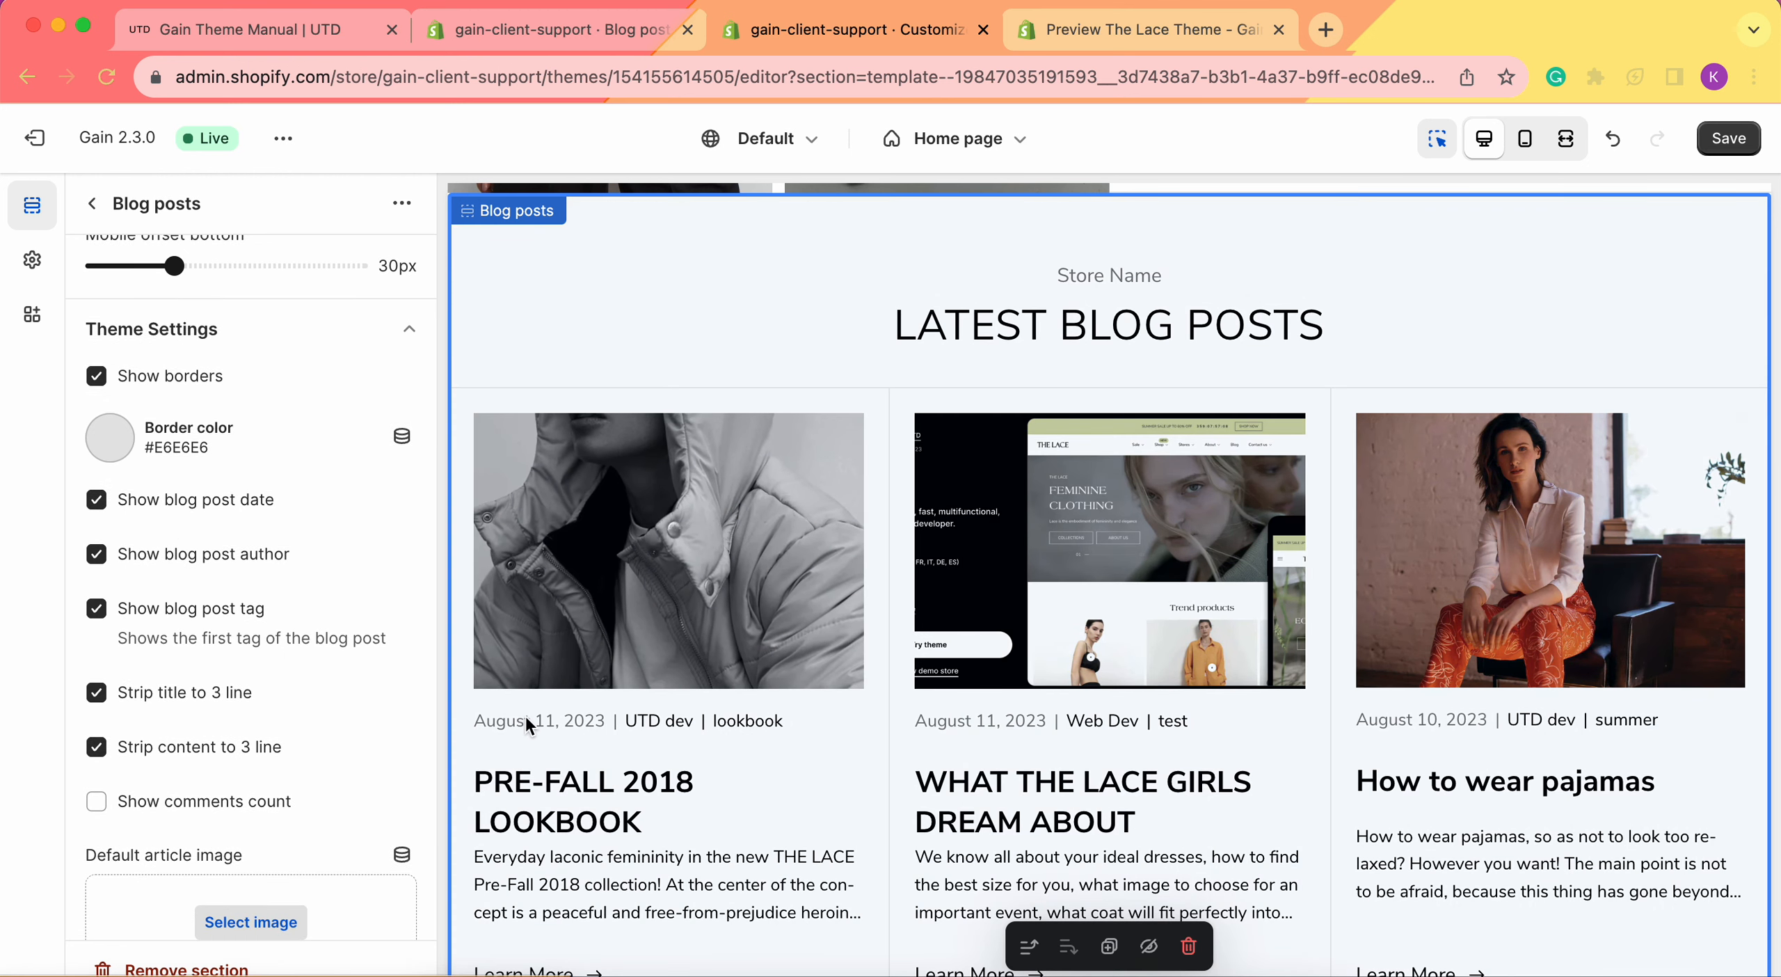
pyautogui.click(108, 519)
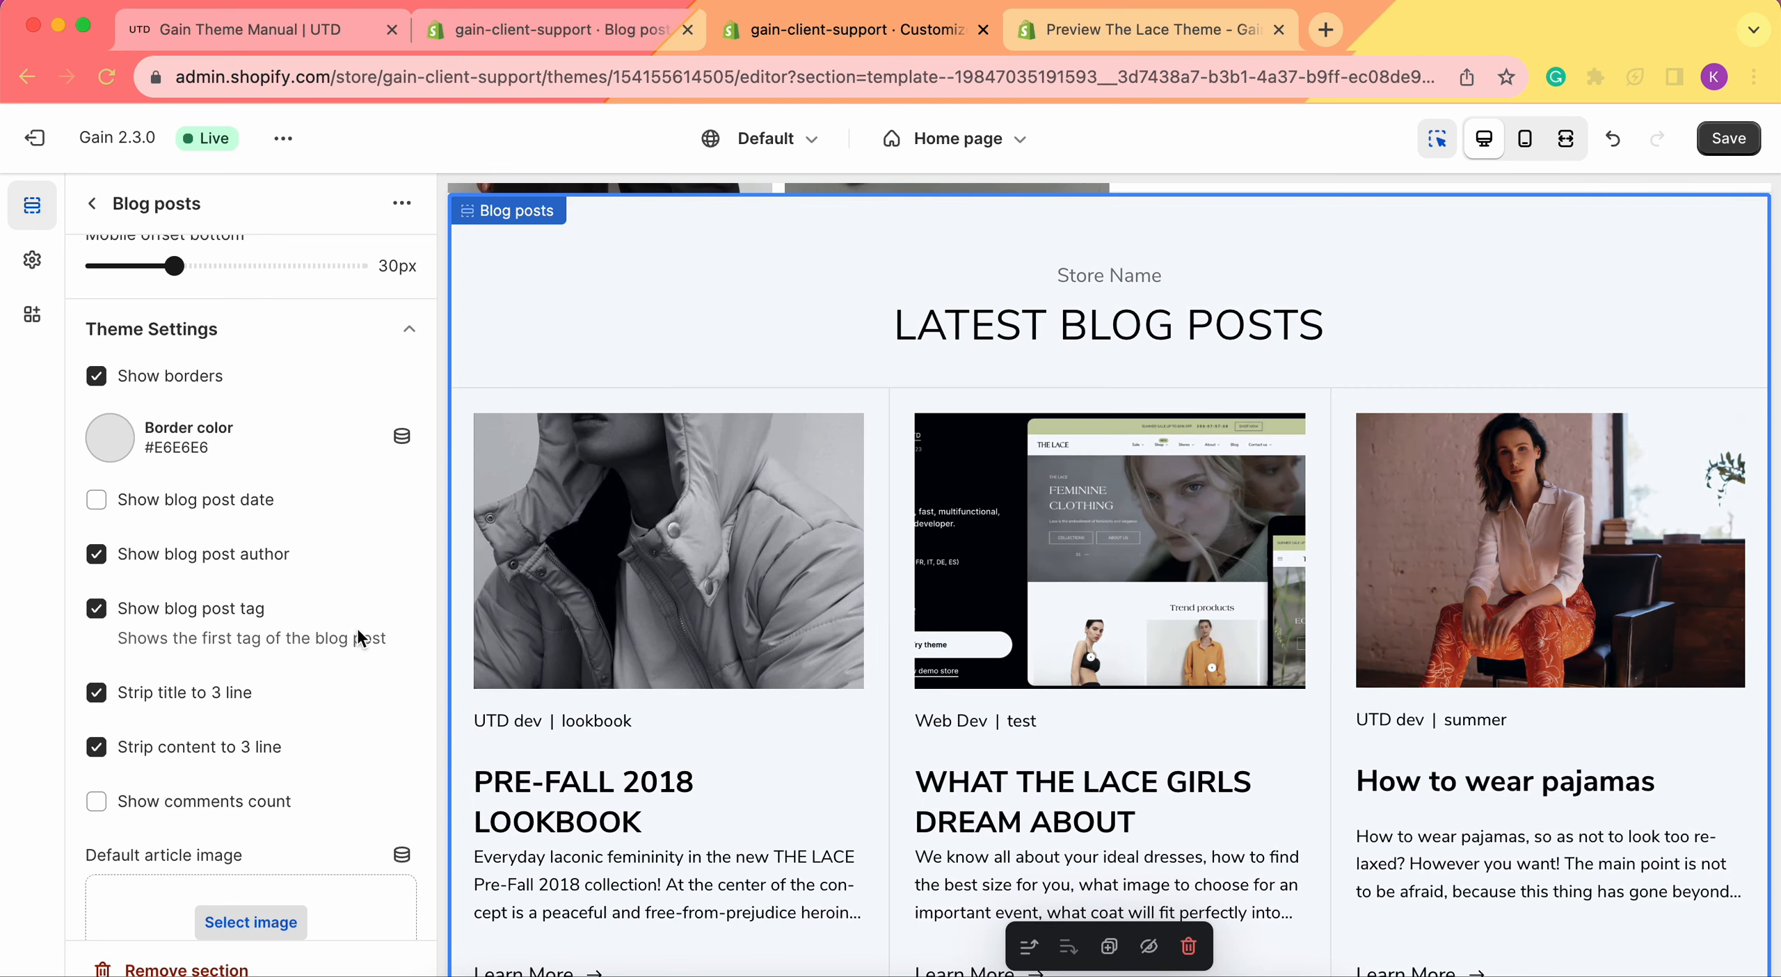
pyautogui.click(132, 506)
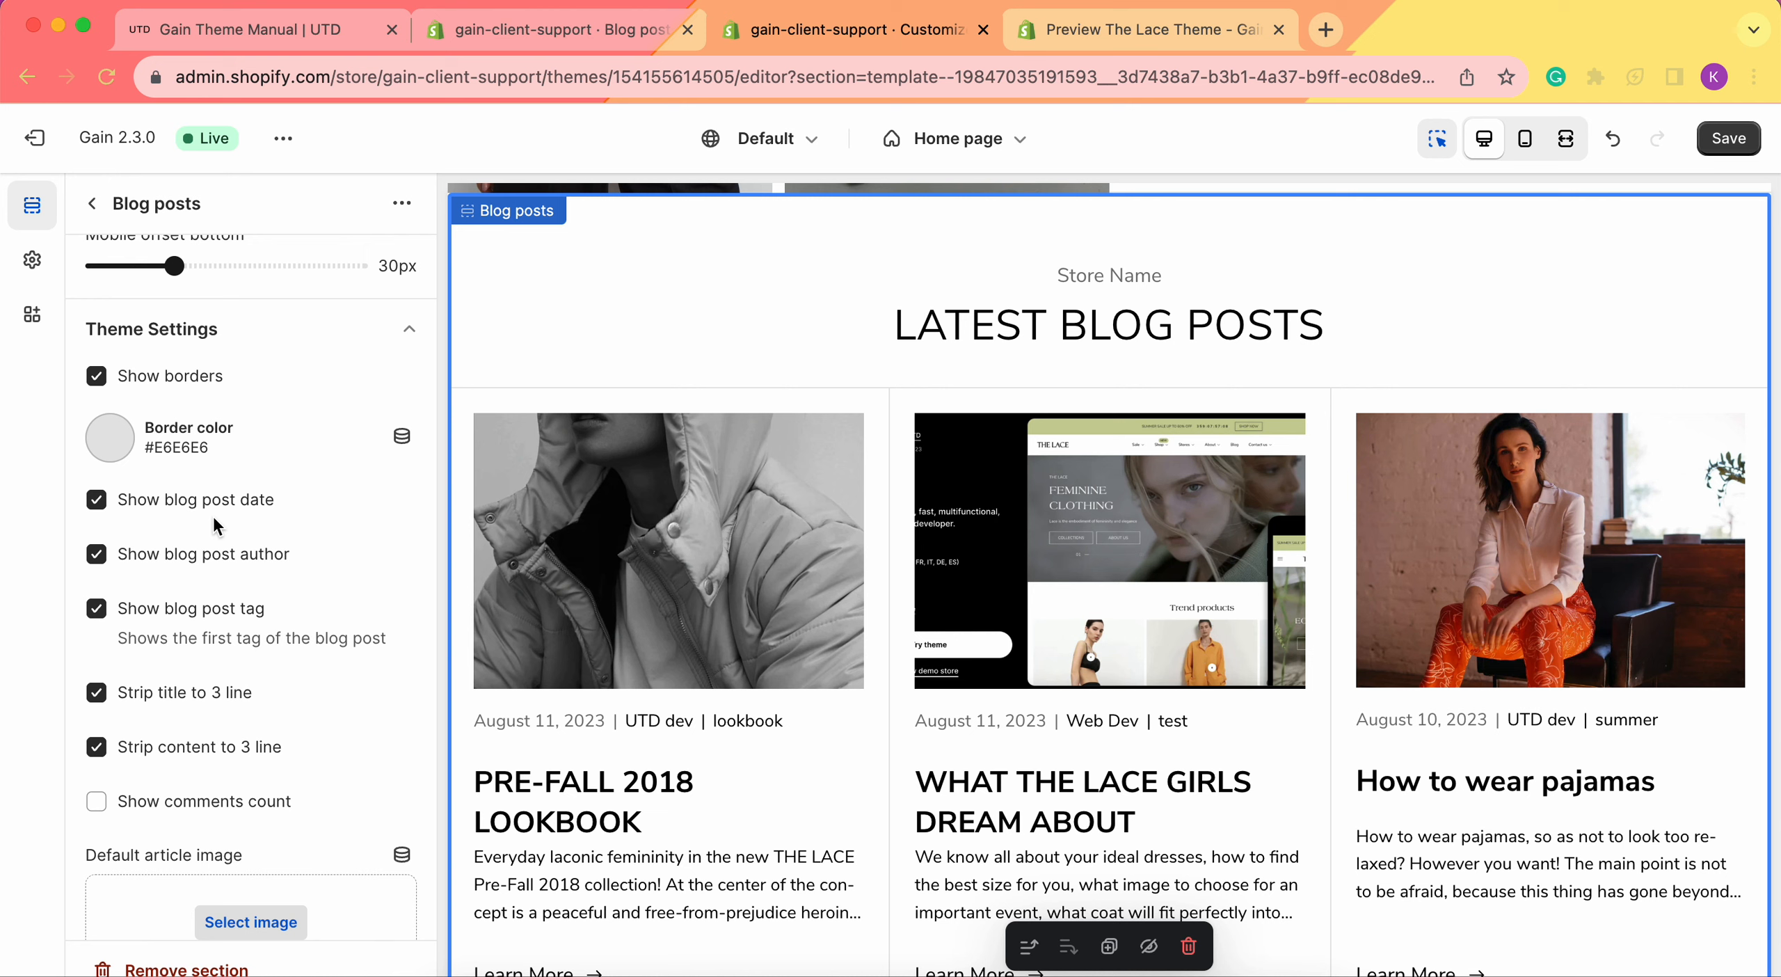
# Hide the blog post author on the post cards, and check the blog post tag option, leaving the tag shown.
pyautogui.click(174, 566)
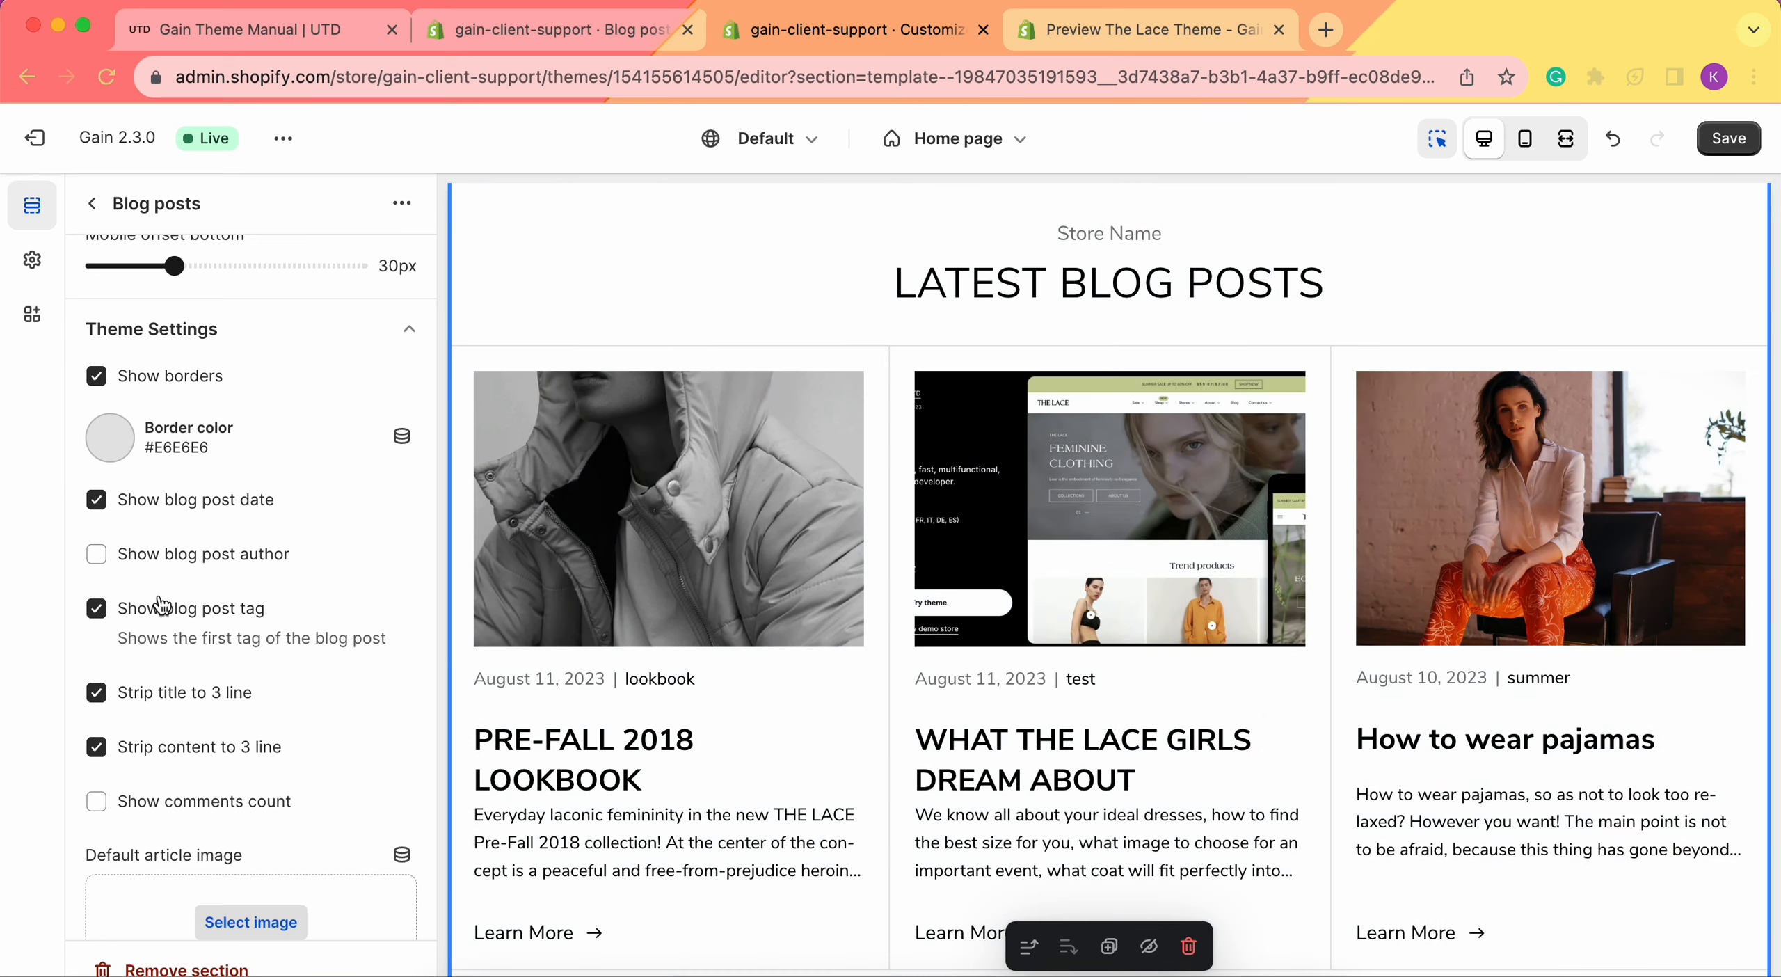
pyautogui.click(125, 615)
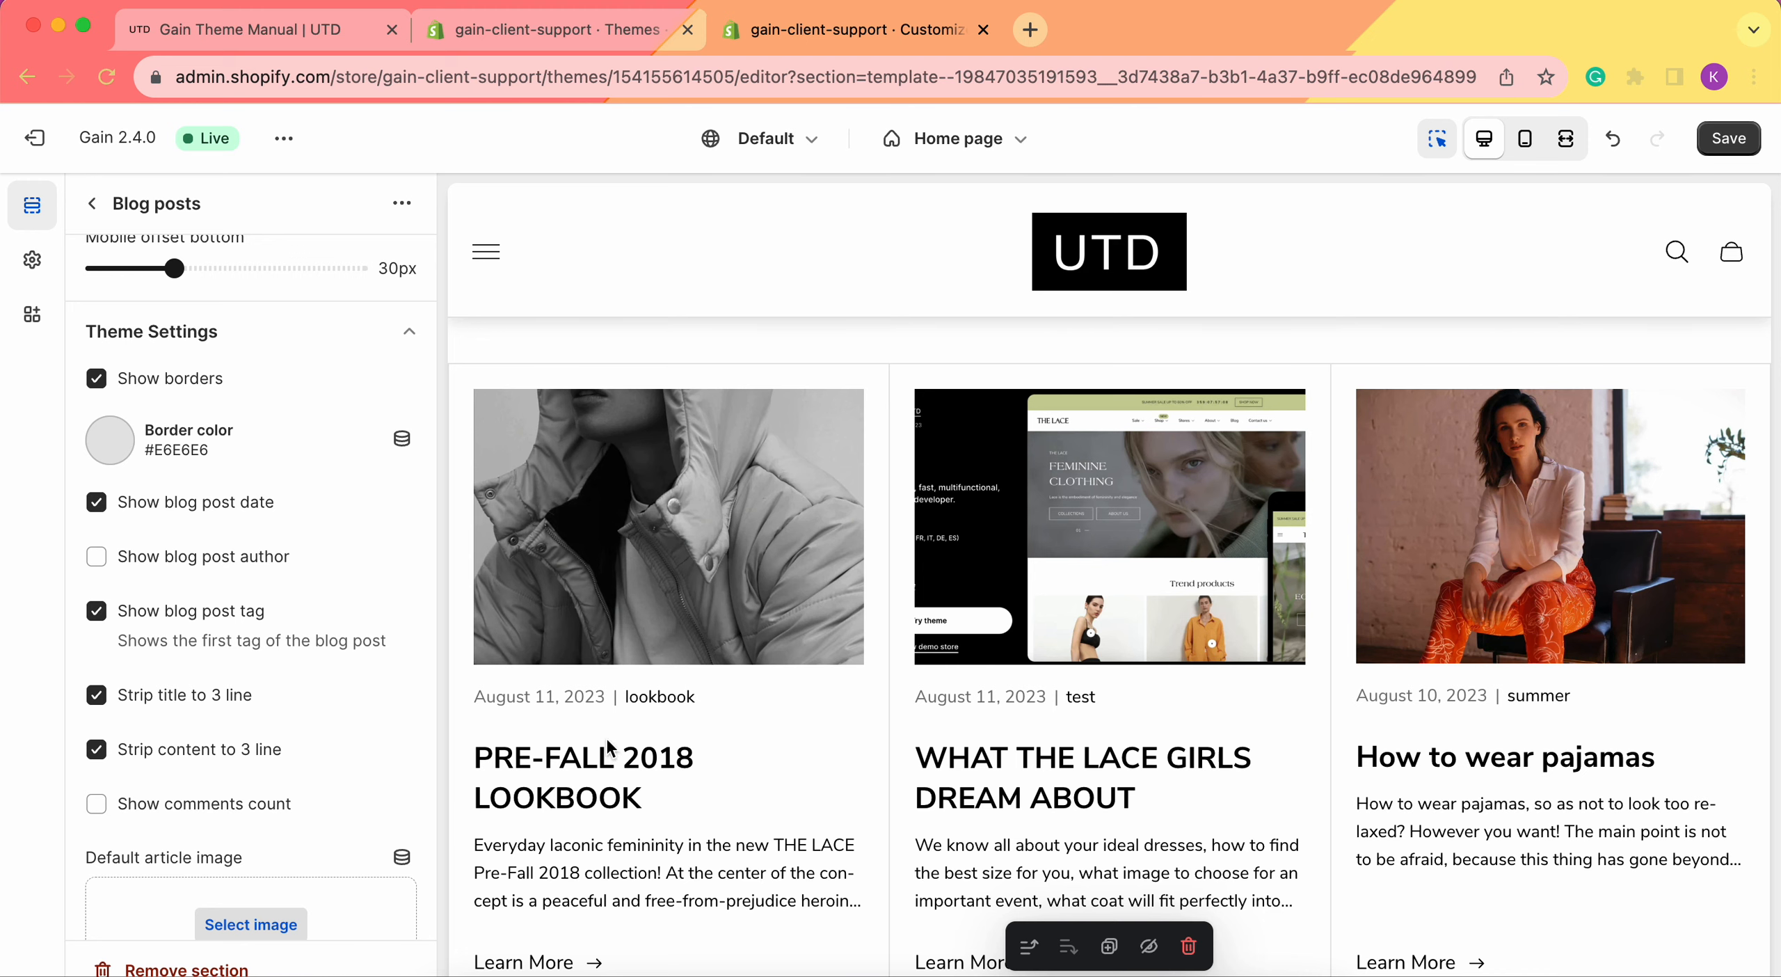
pyautogui.scroll(-2, 1303, 752)
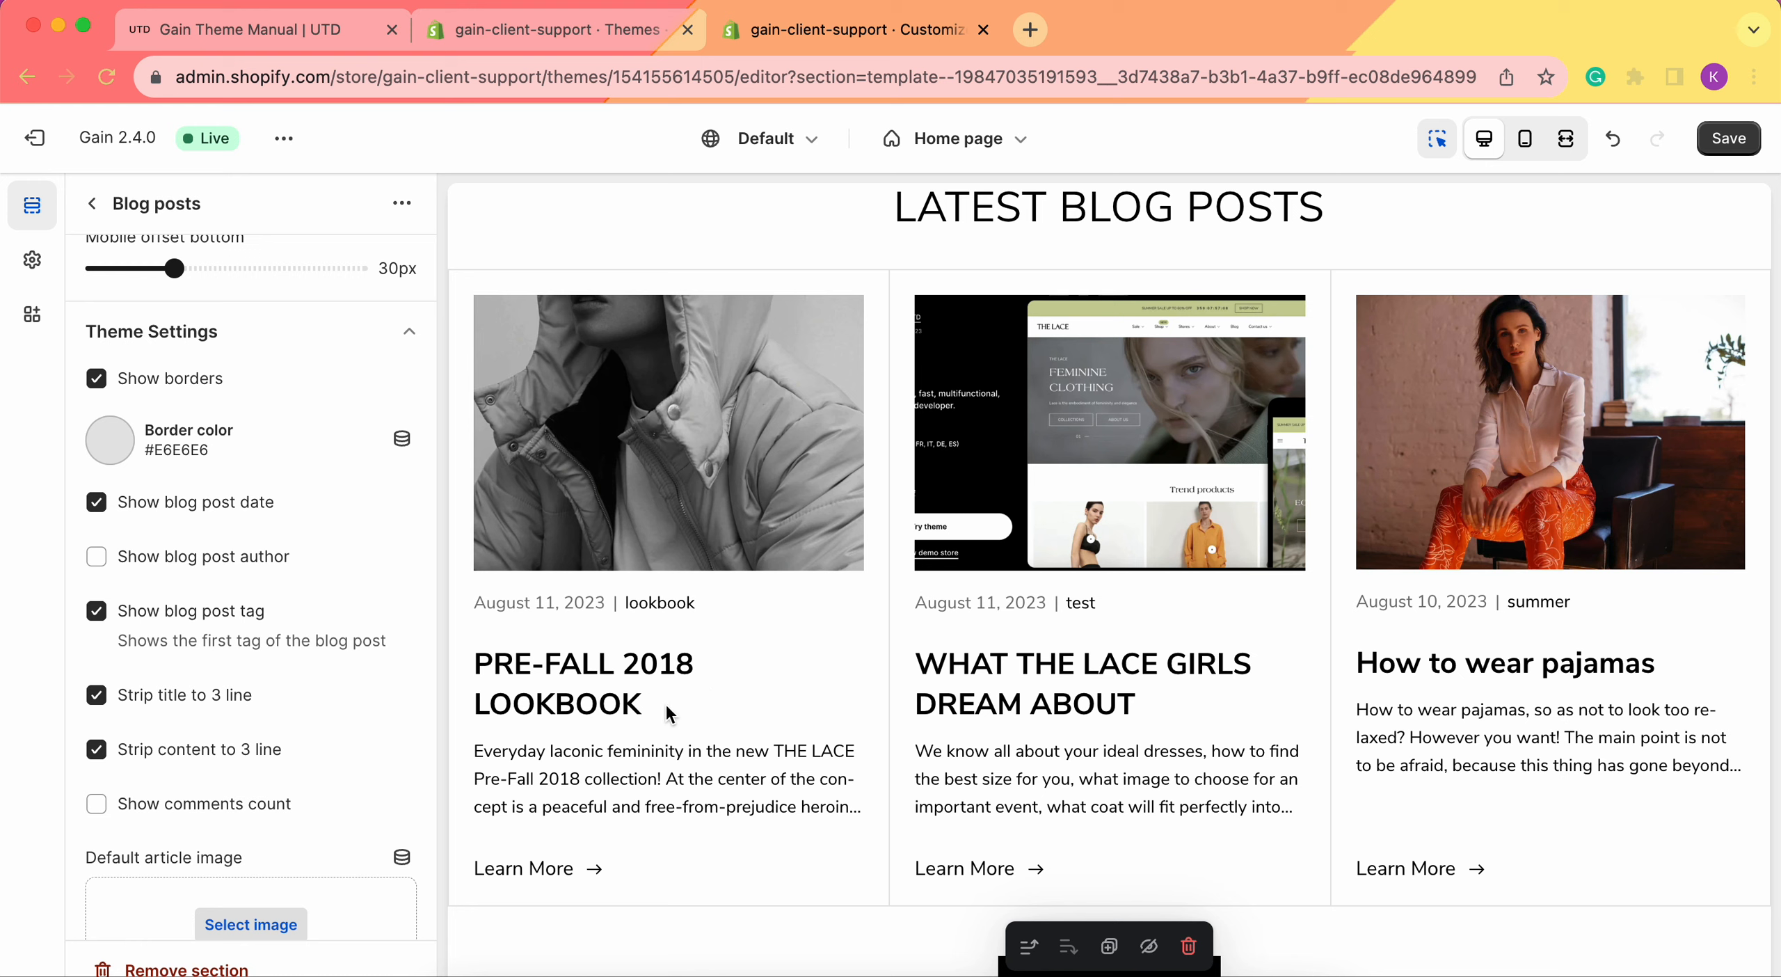
pyautogui.scroll(-1, 655, 689)
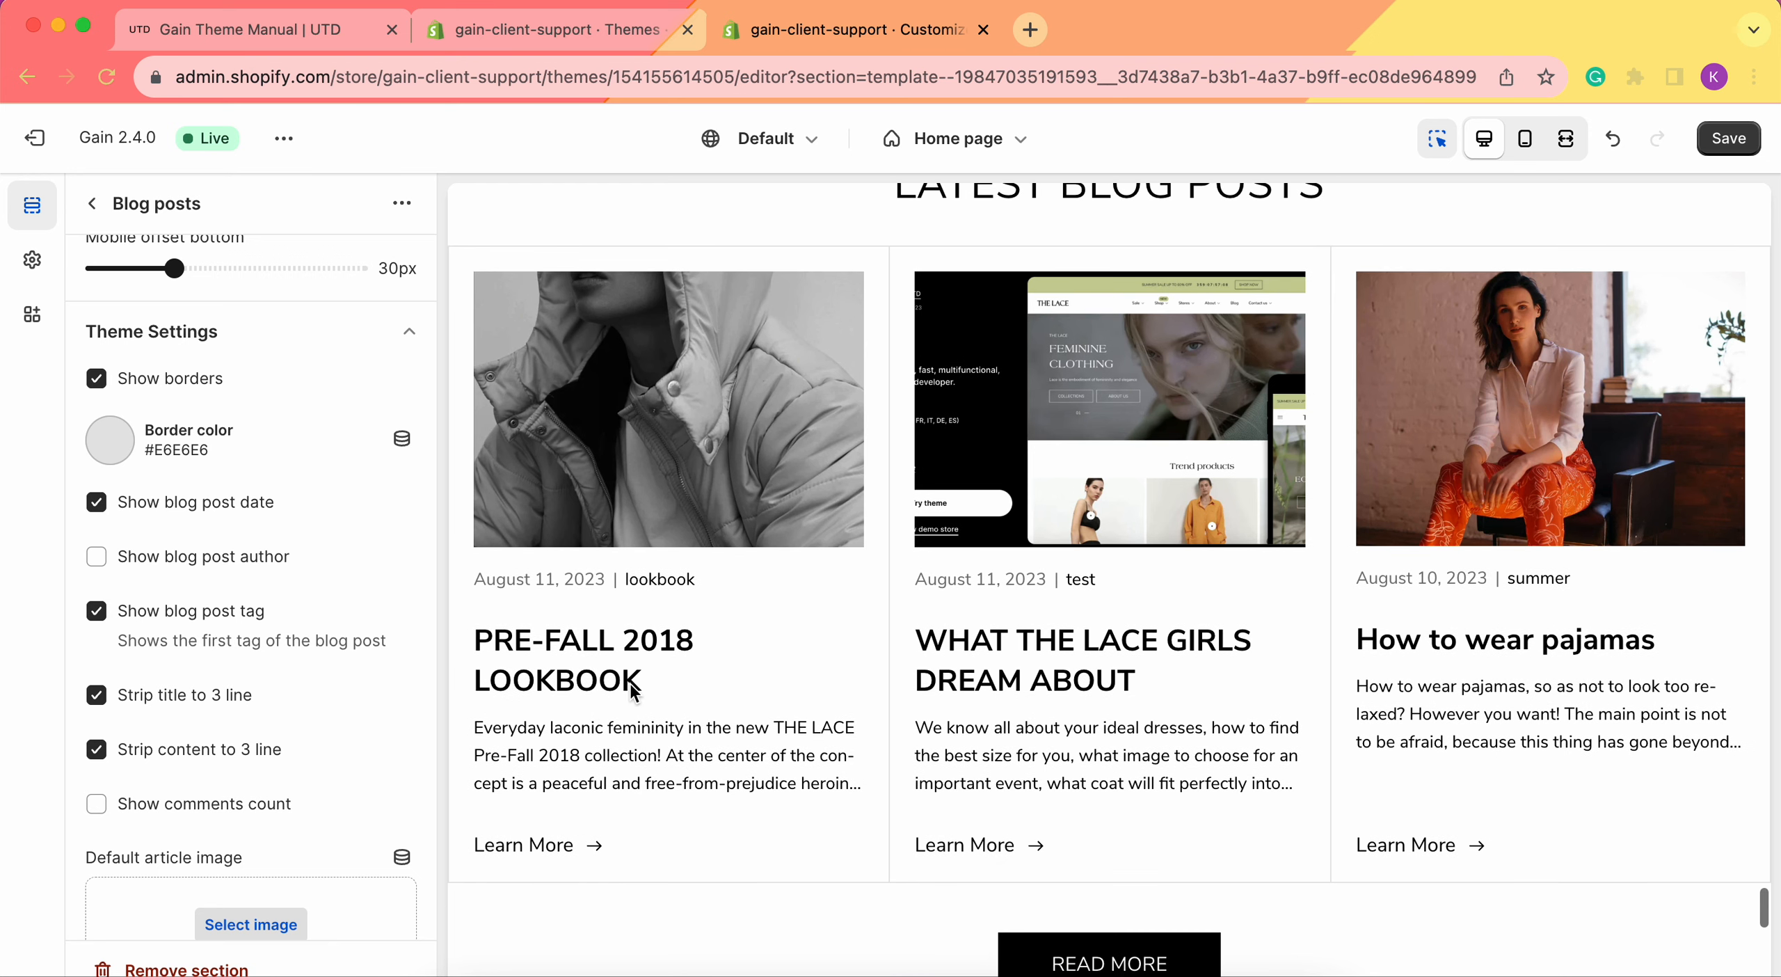
pyautogui.scroll(-2, 186, 743)
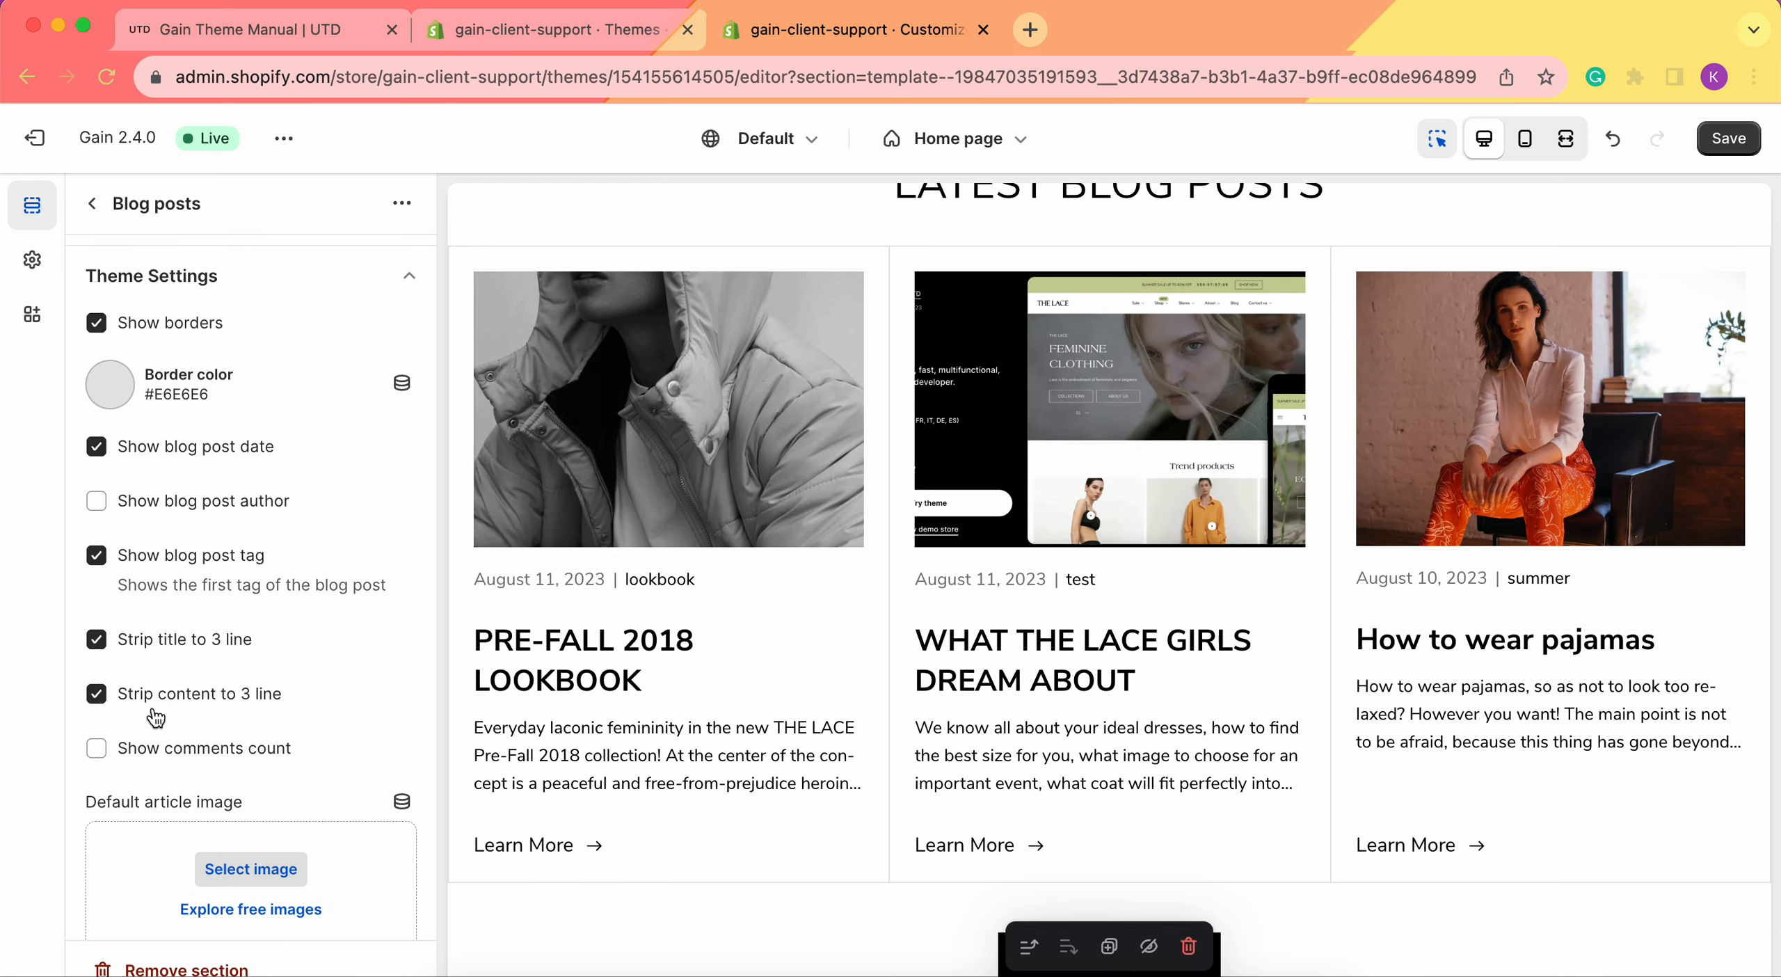
pyautogui.scroll(-1, 741, 702)
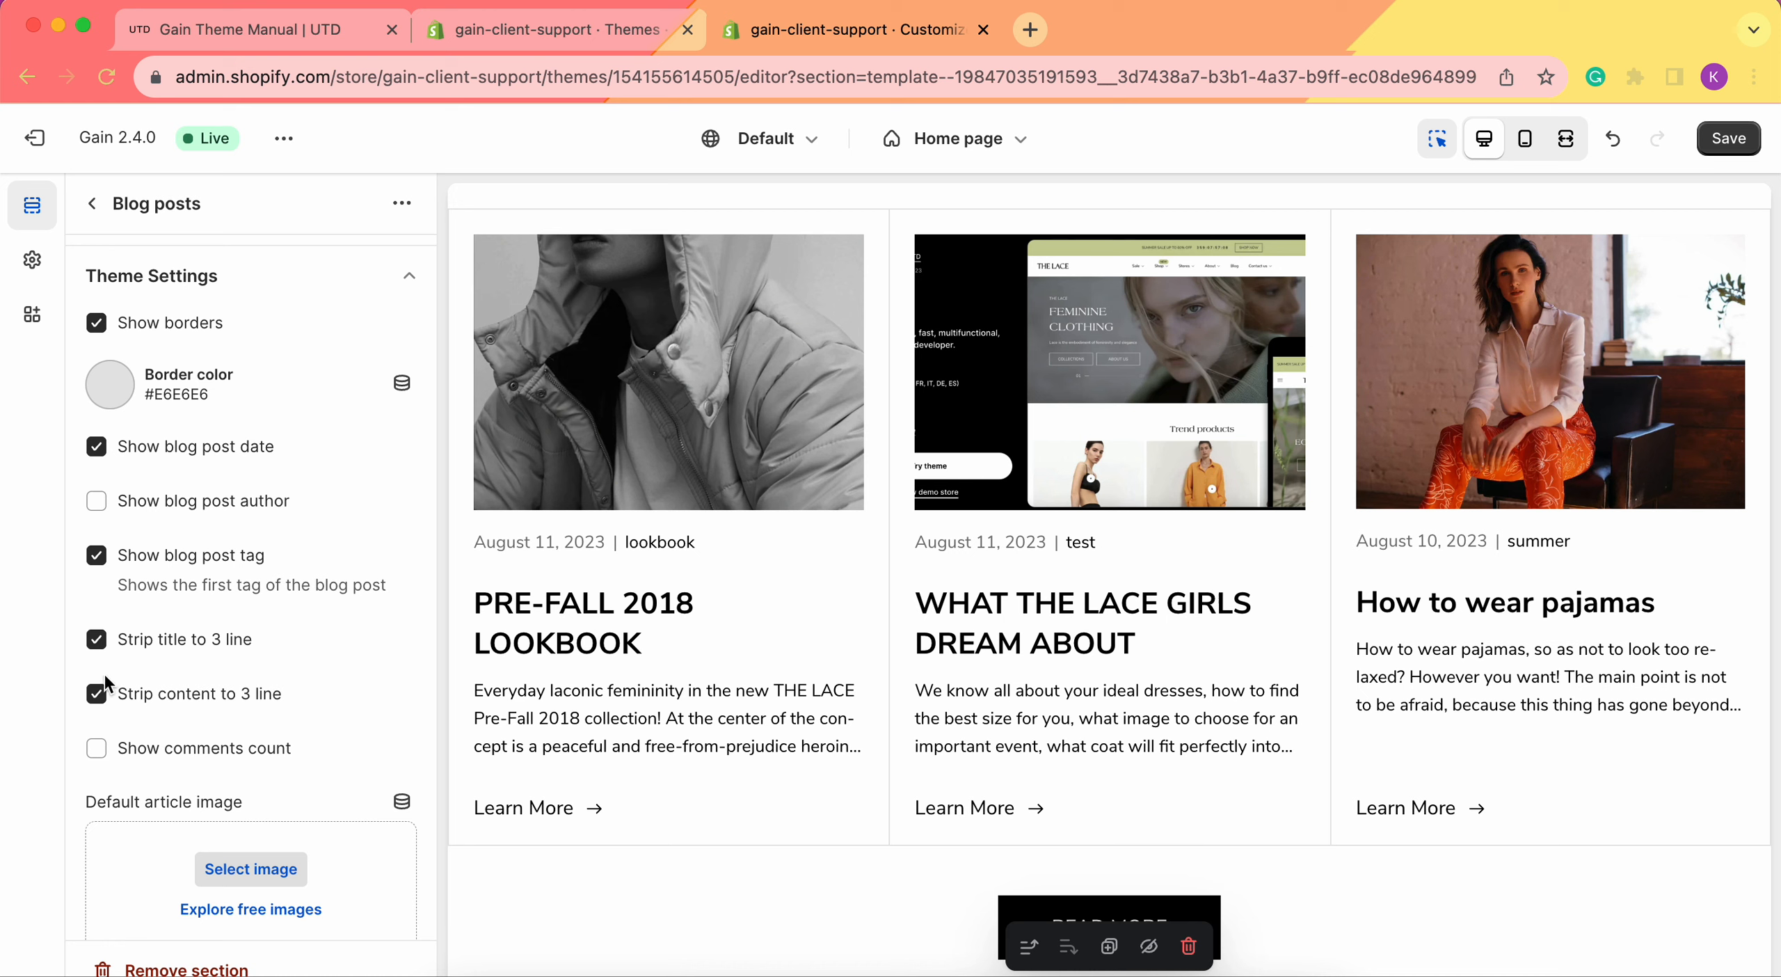
# Try the post cards without stripping content to 3 lines, and restore the limit after reviewing the full-length texts.
pyautogui.click(96, 695)
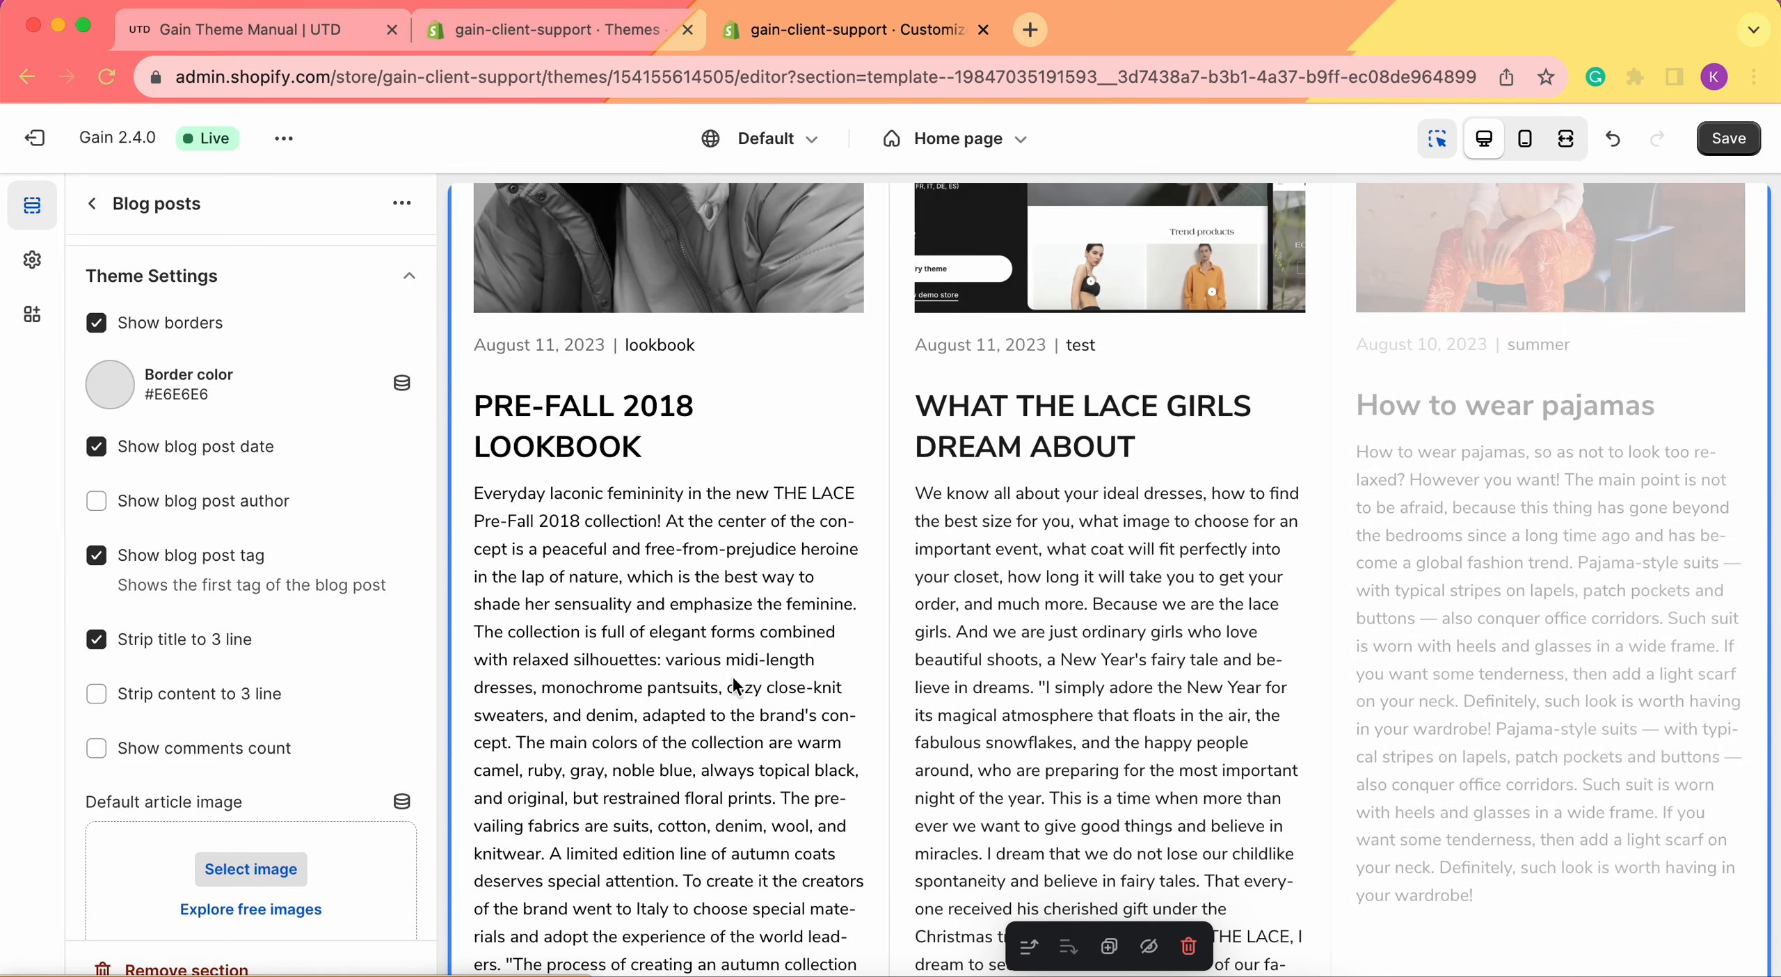
pyautogui.scroll(-3, 1320, 451)
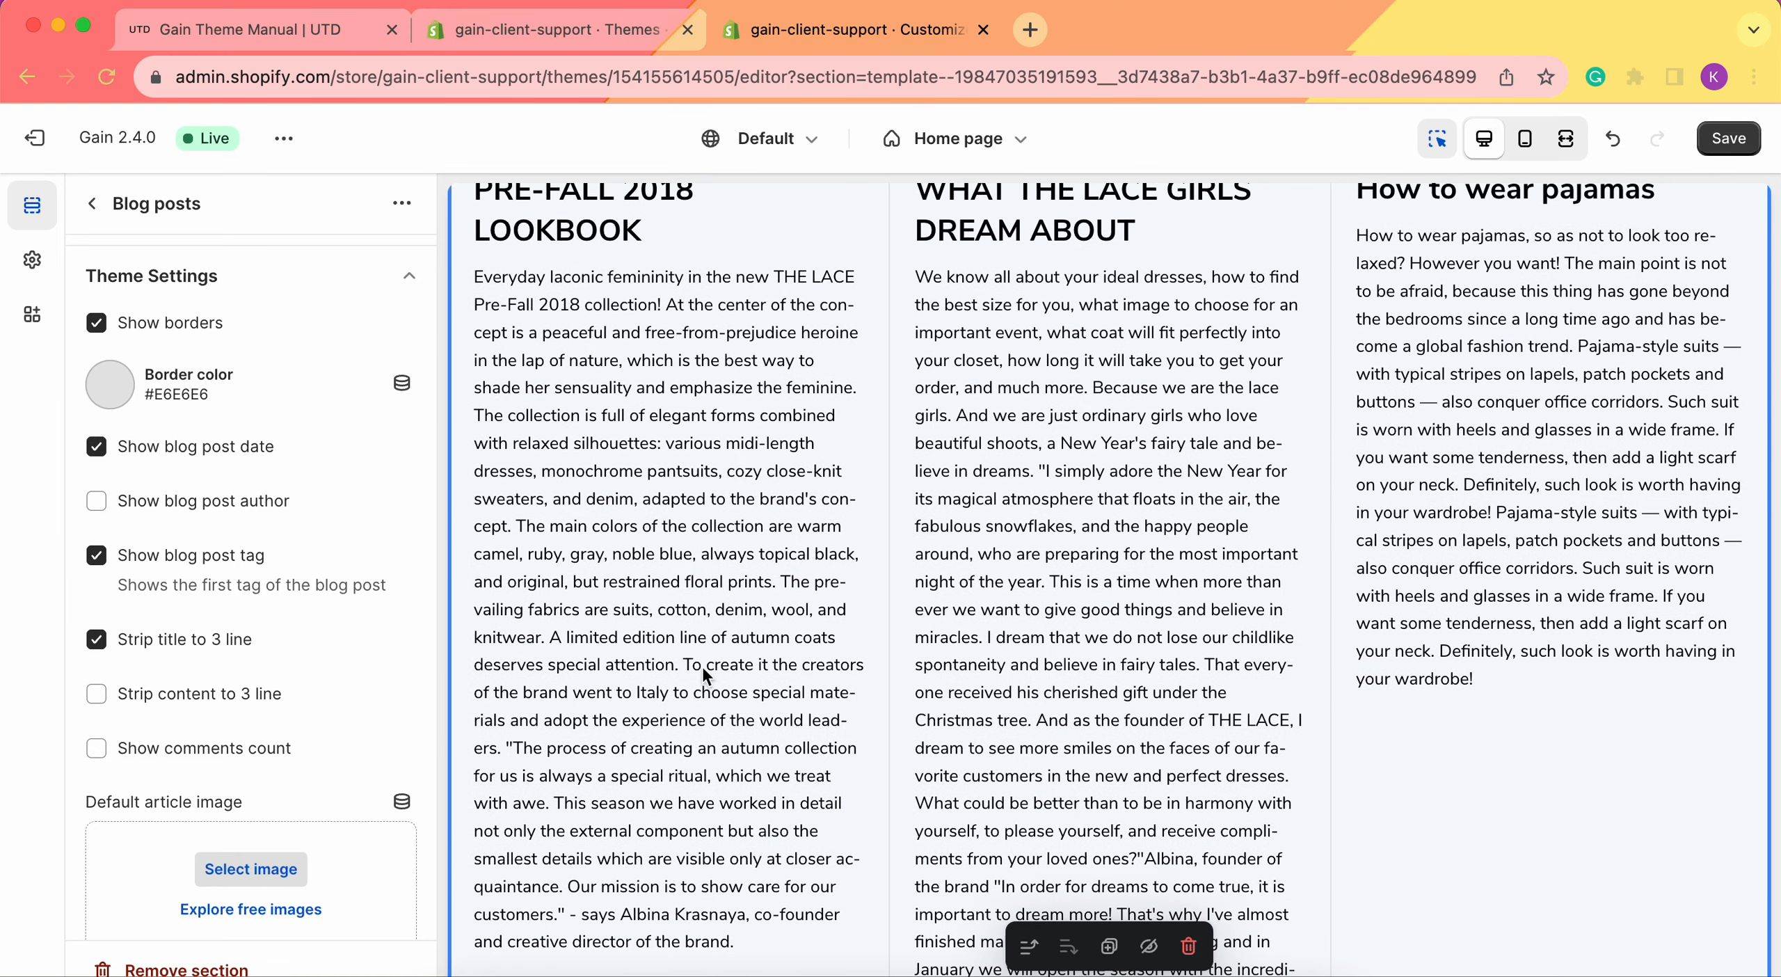
pyautogui.scroll(-10, 830, 509)
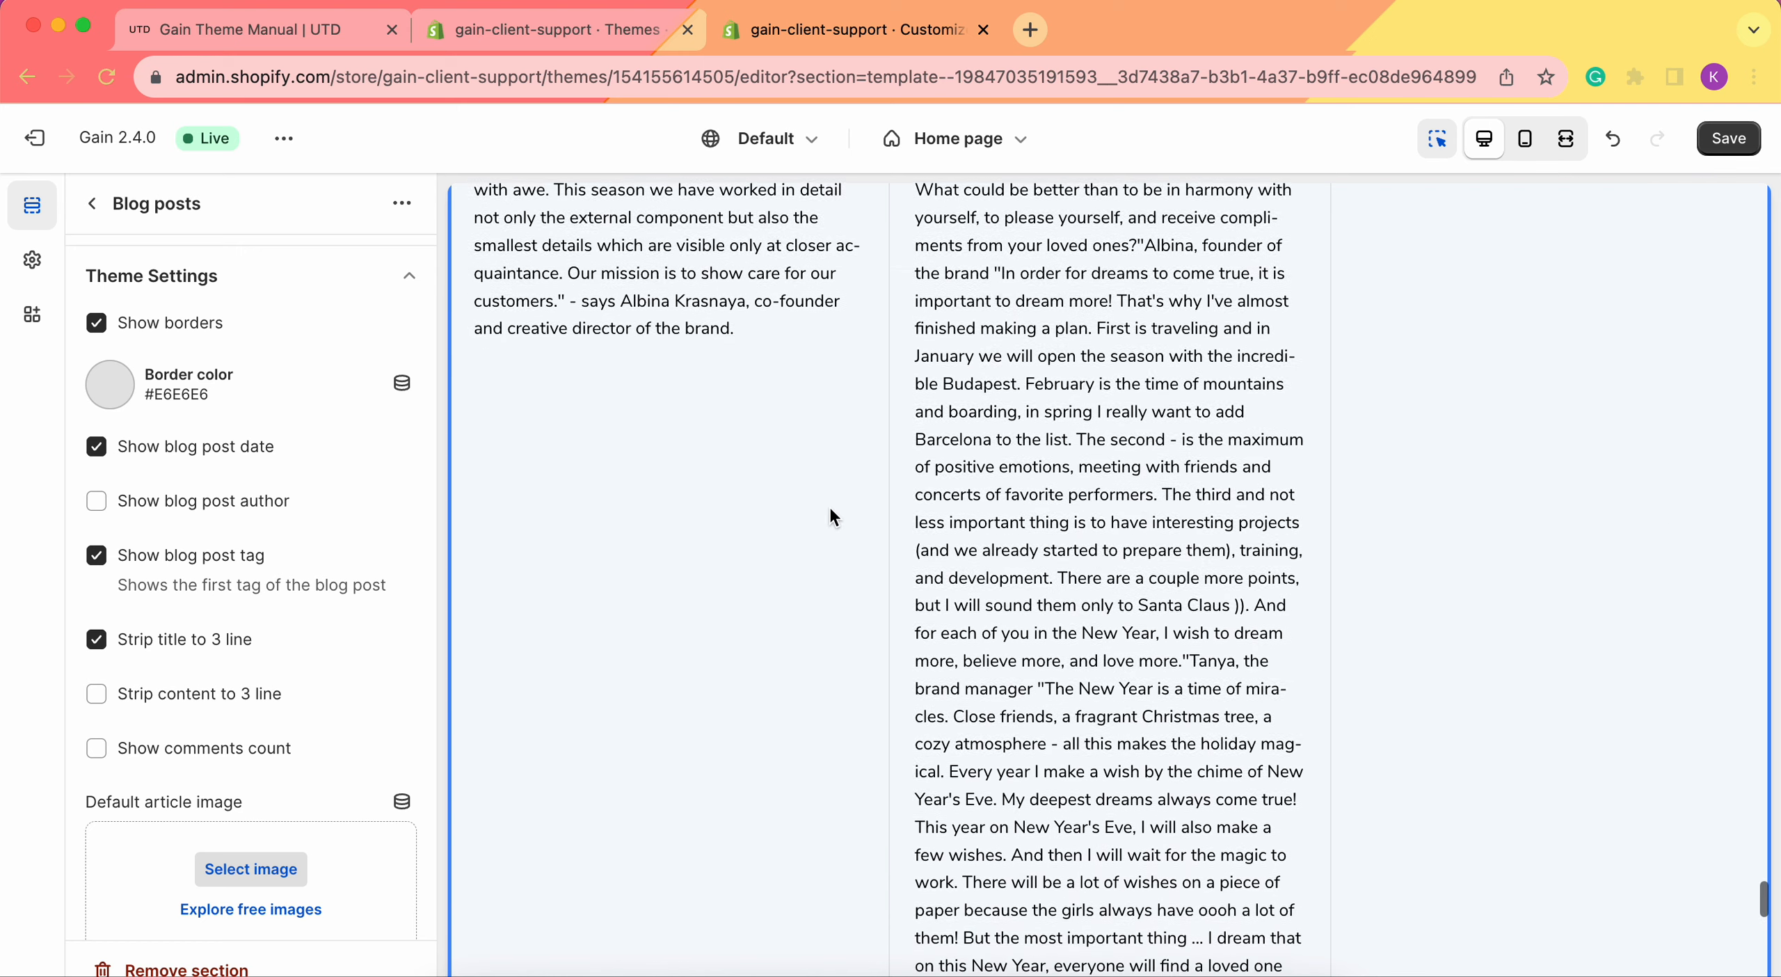
pyautogui.scroll(2, 974, 462)
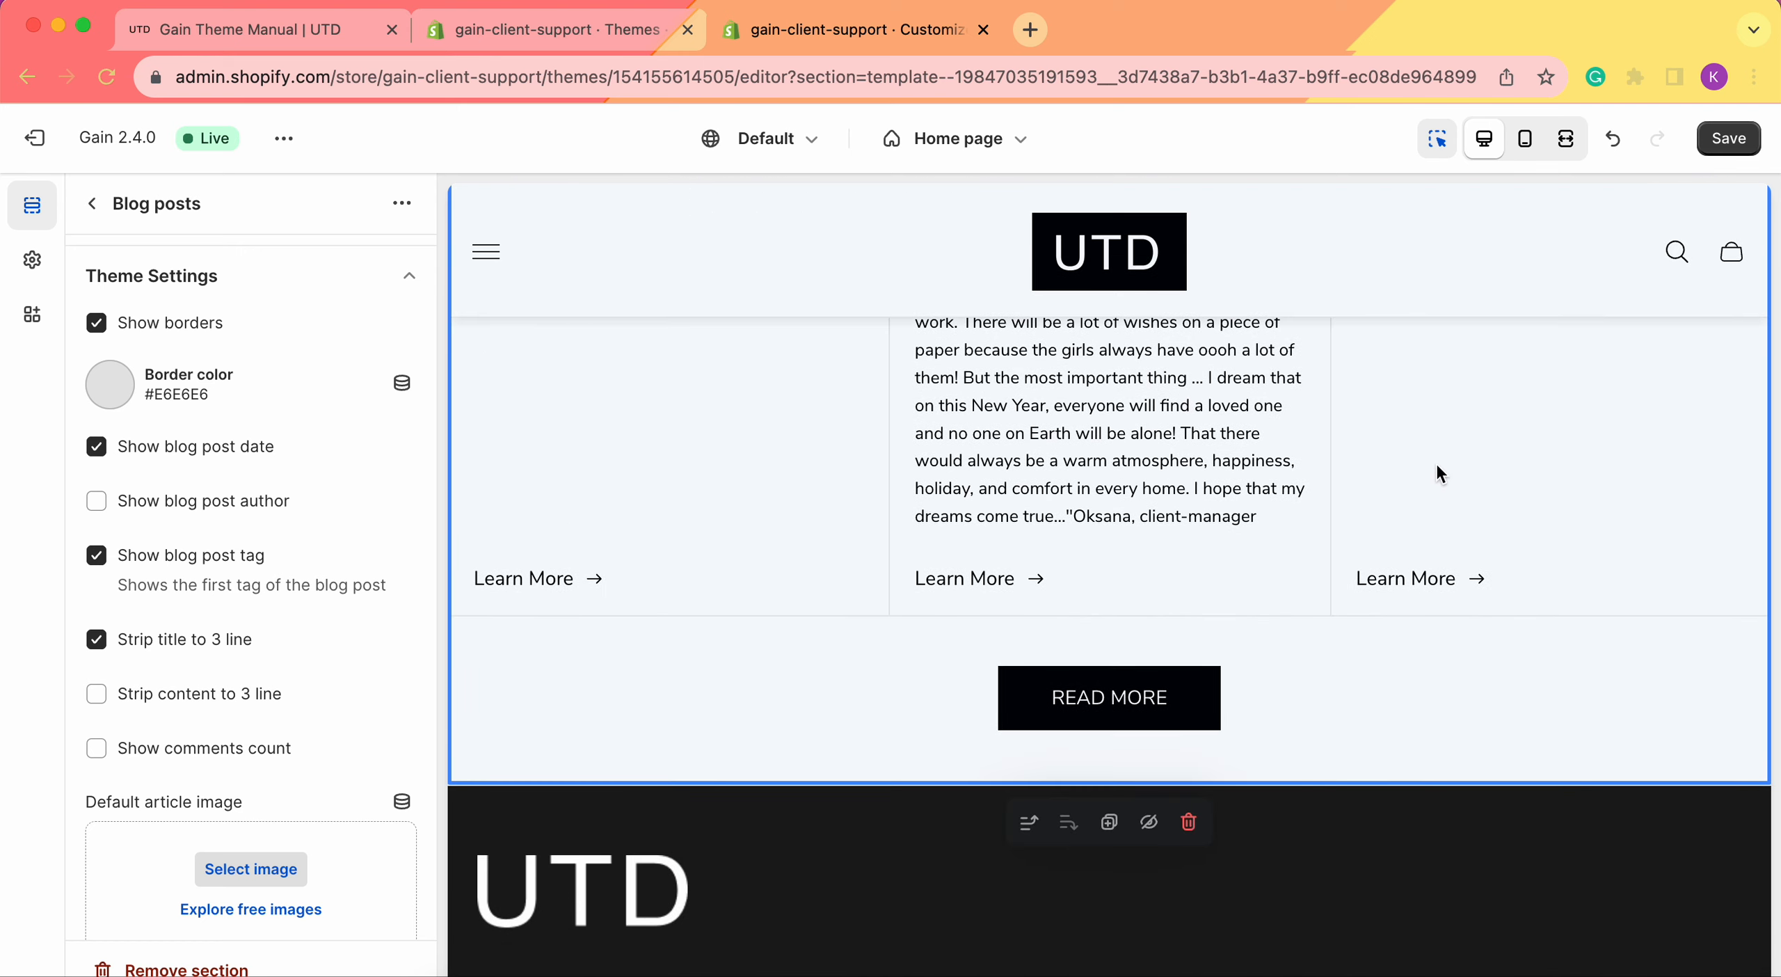
pyautogui.scroll(10, 1437, 462)
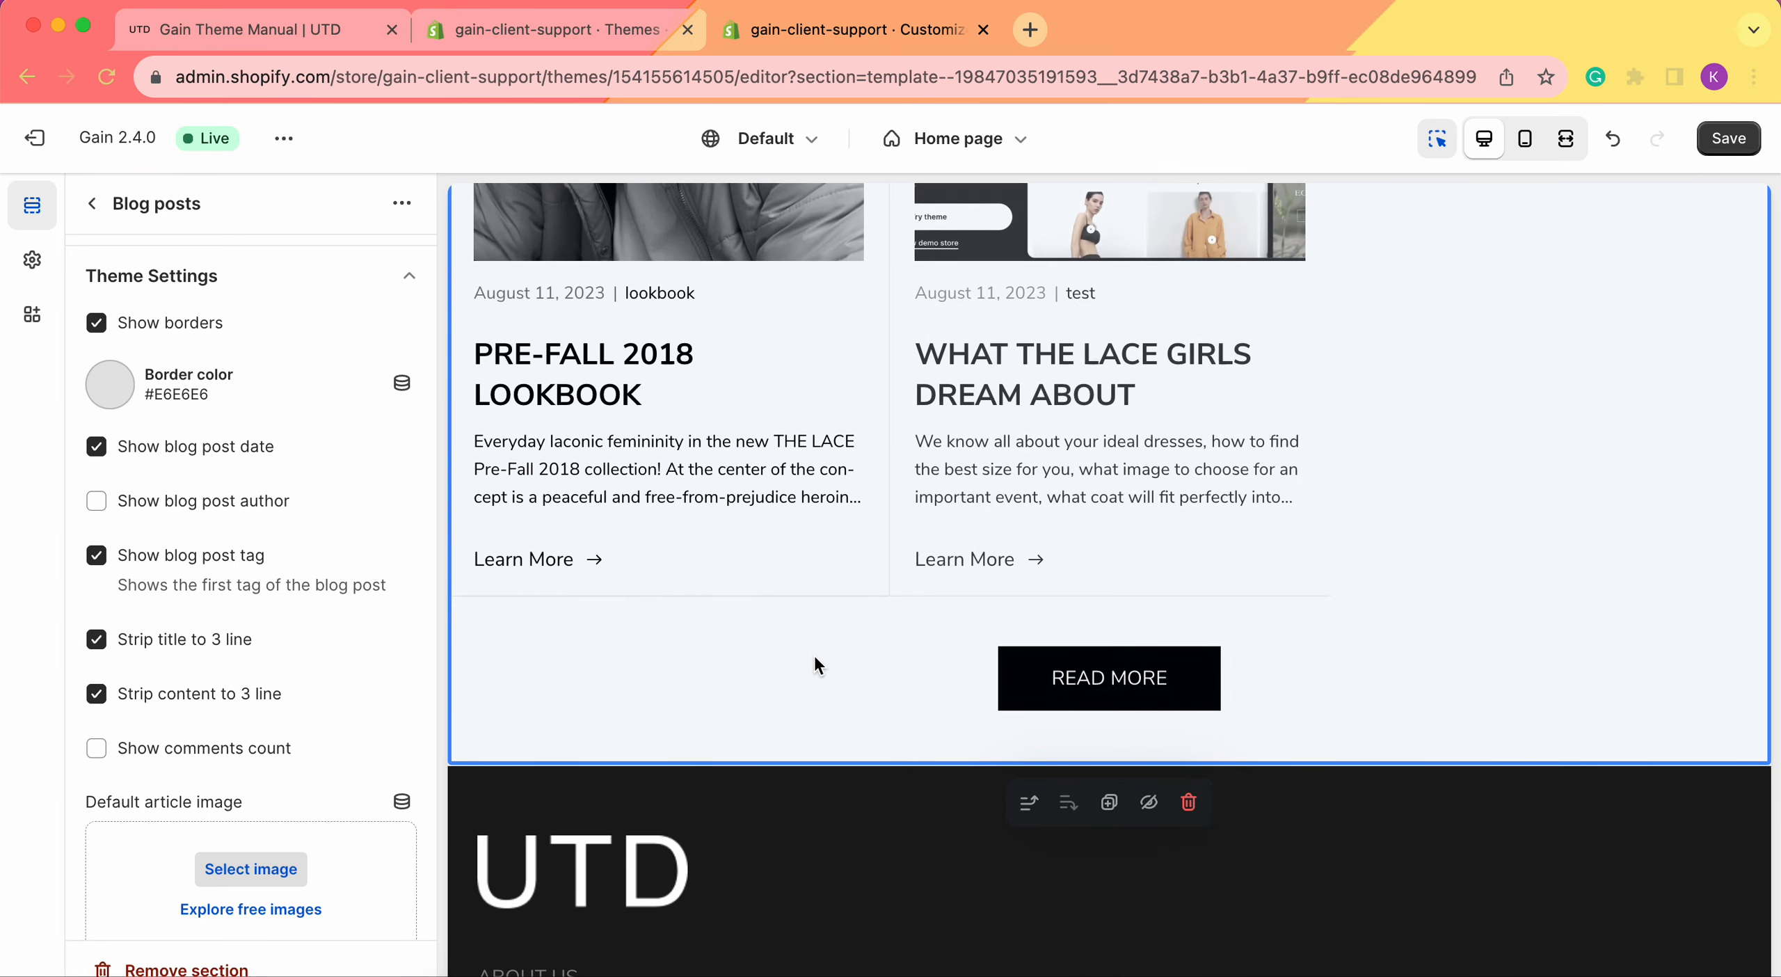
# Save the theme changes, and try showing the comments count on the post cards before hiding it again.
pyautogui.click(1734, 139)
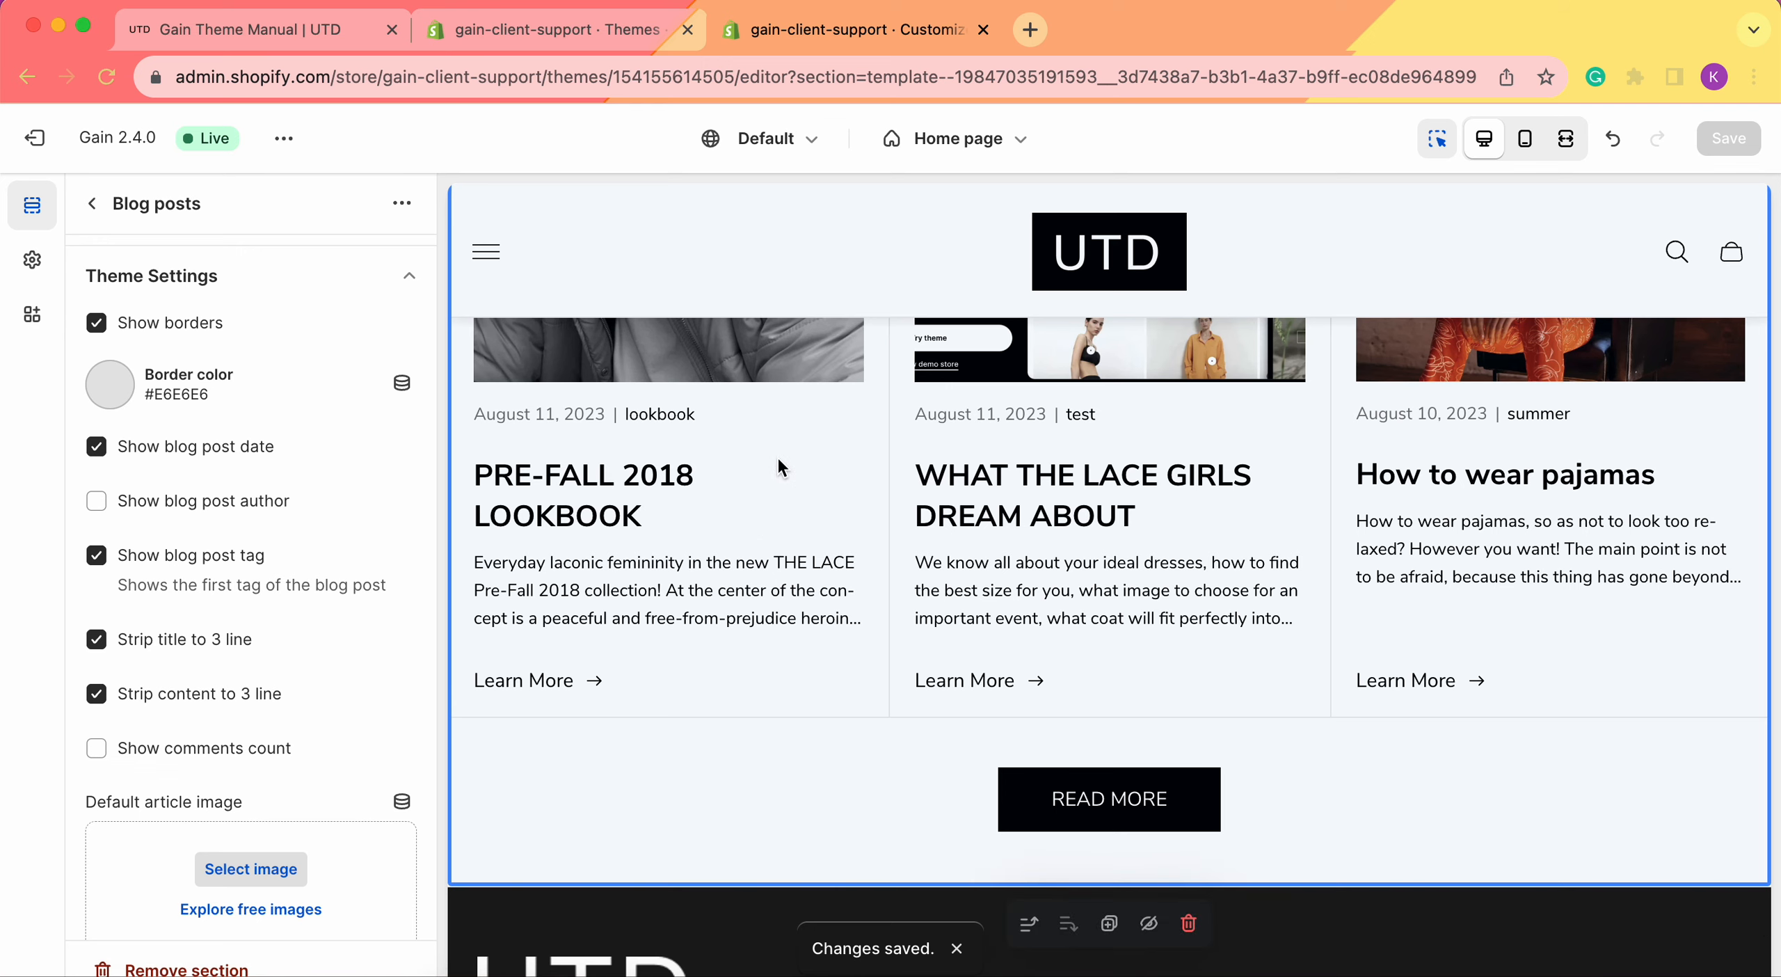
pyautogui.click(254, 748)
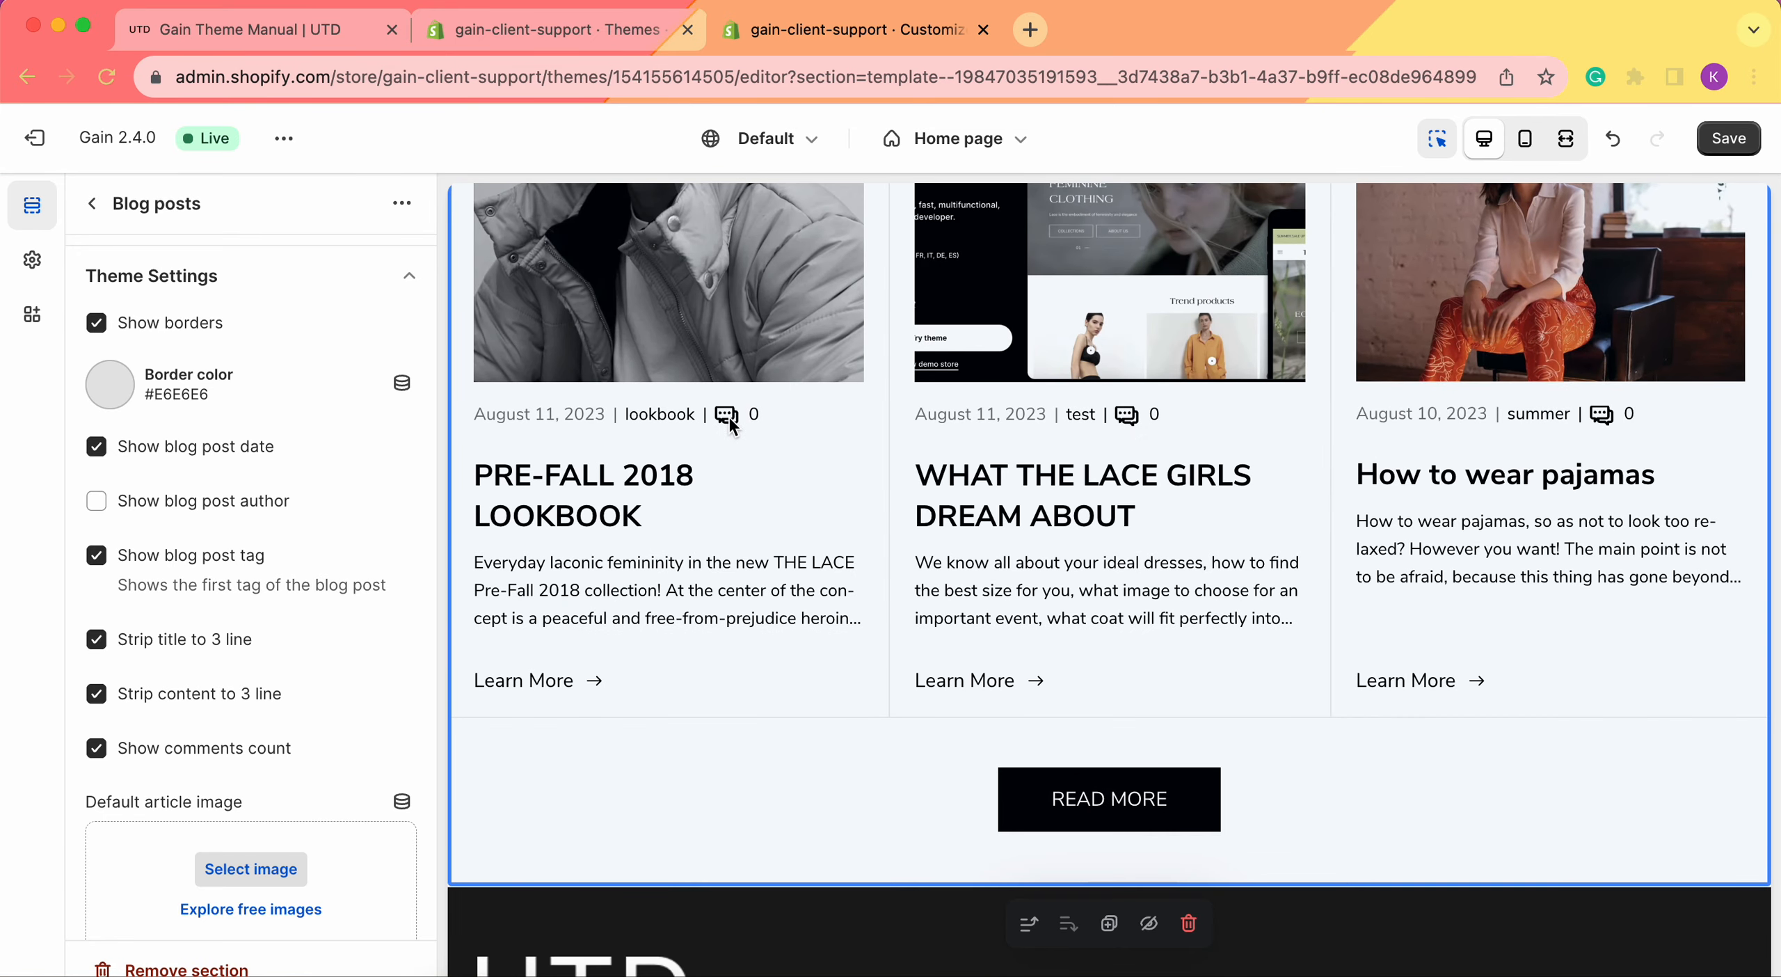
pyautogui.click(230, 748)
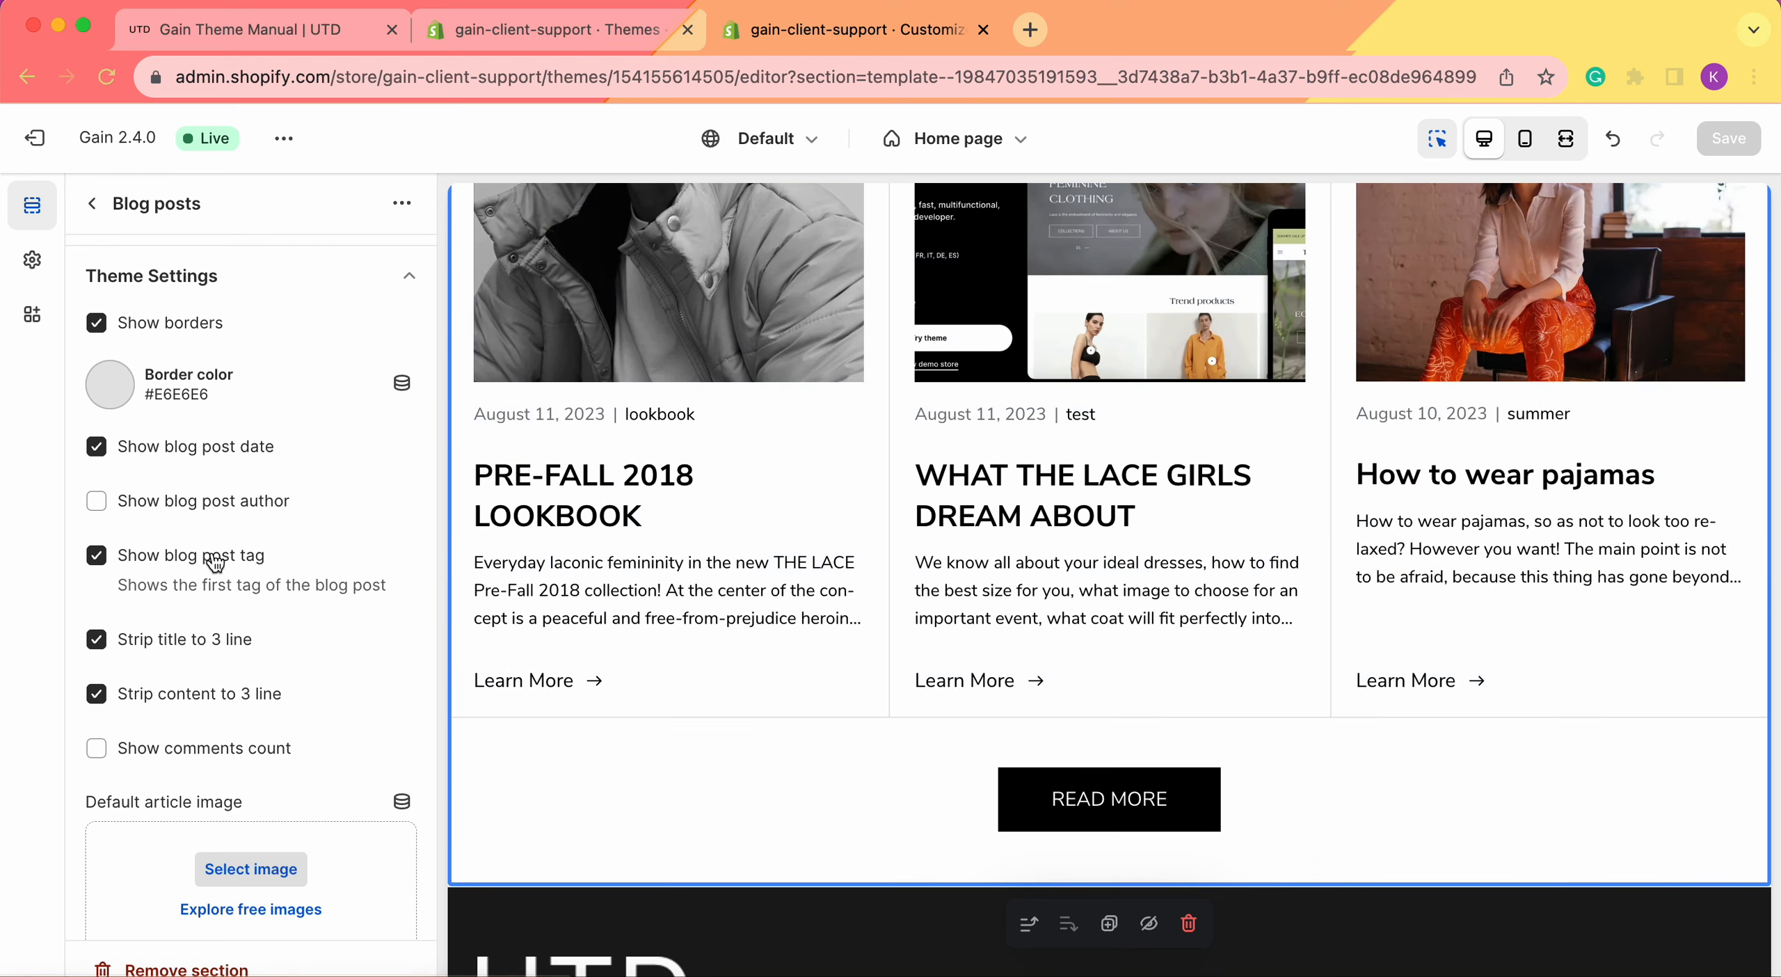
# Check the default article image option and its image library, and close the library without choosing an image.
pyautogui.scroll(-2, 214, 562)
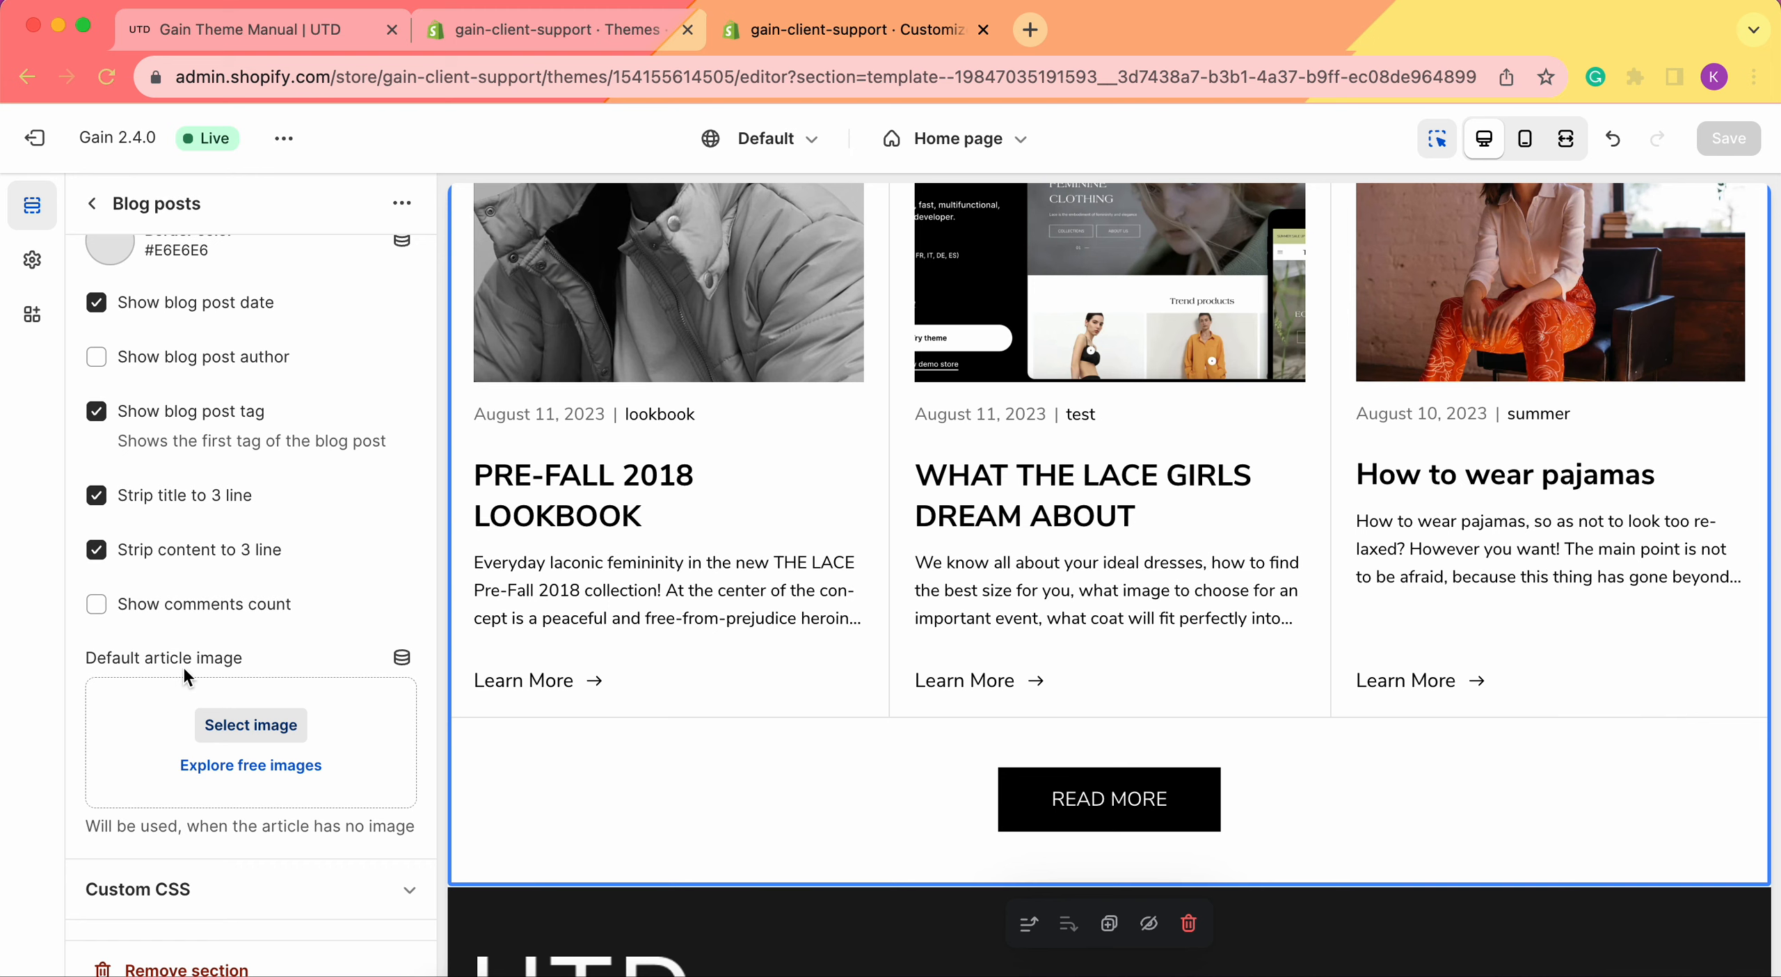
pyautogui.scroll(3, 891, 445)
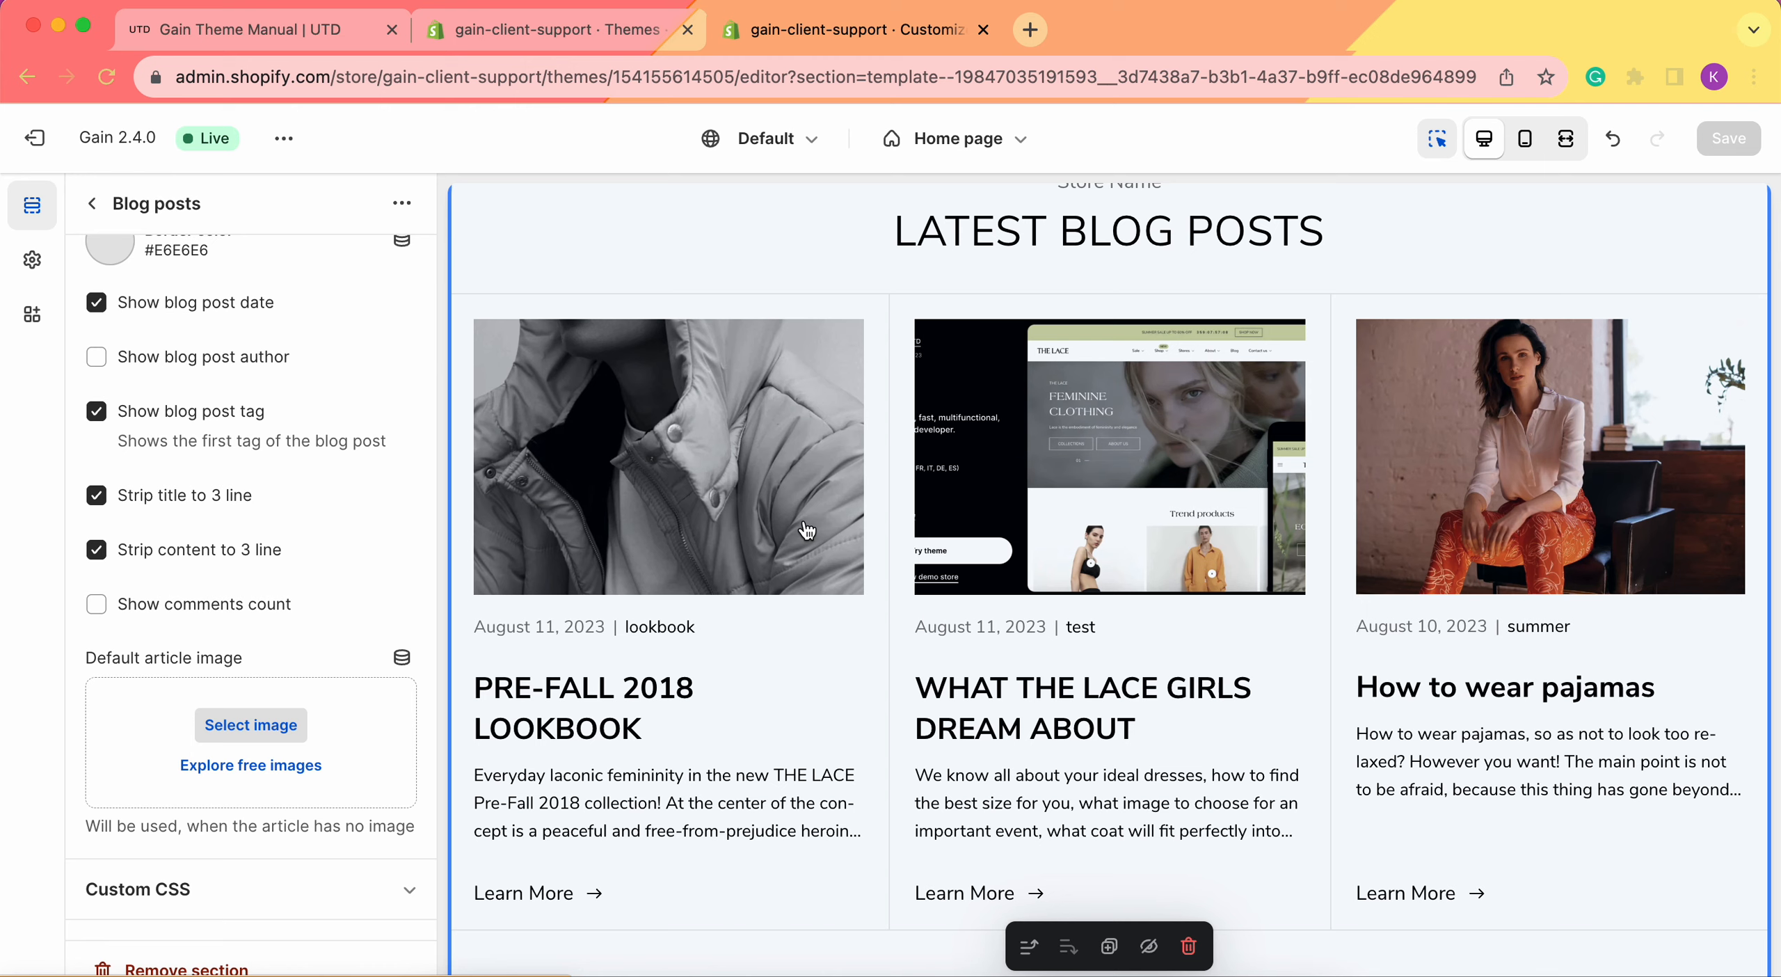
pyautogui.click(234, 728)
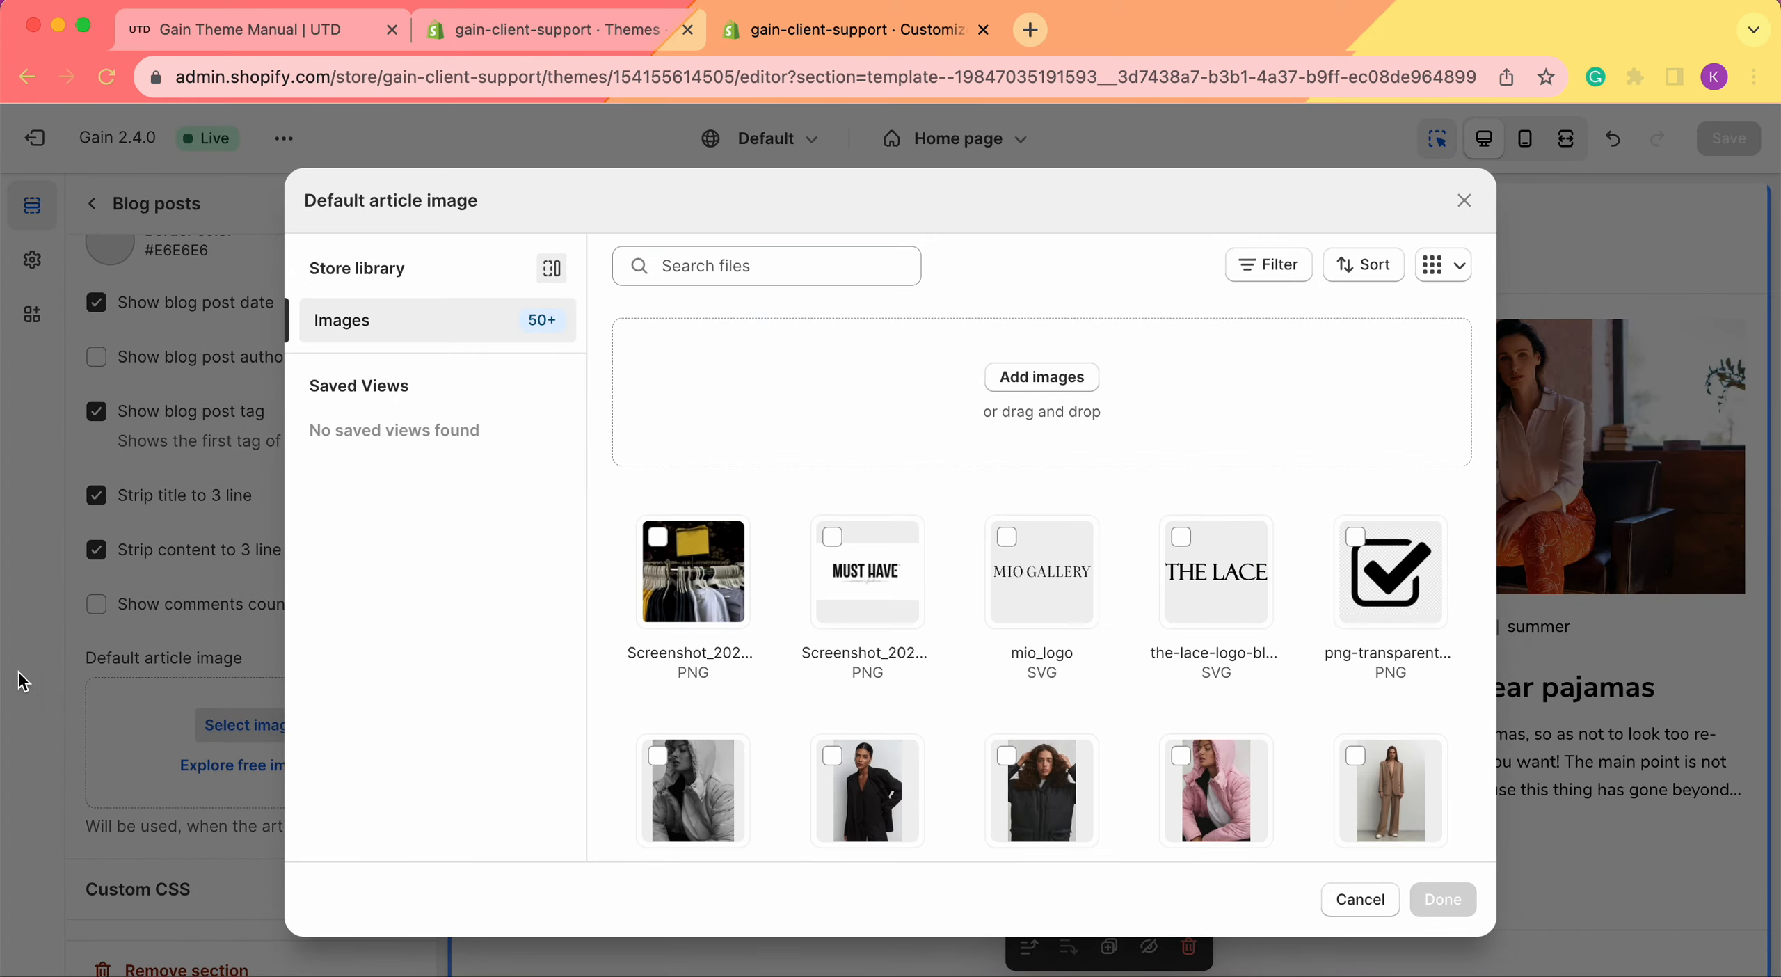
pyautogui.click(23, 680)
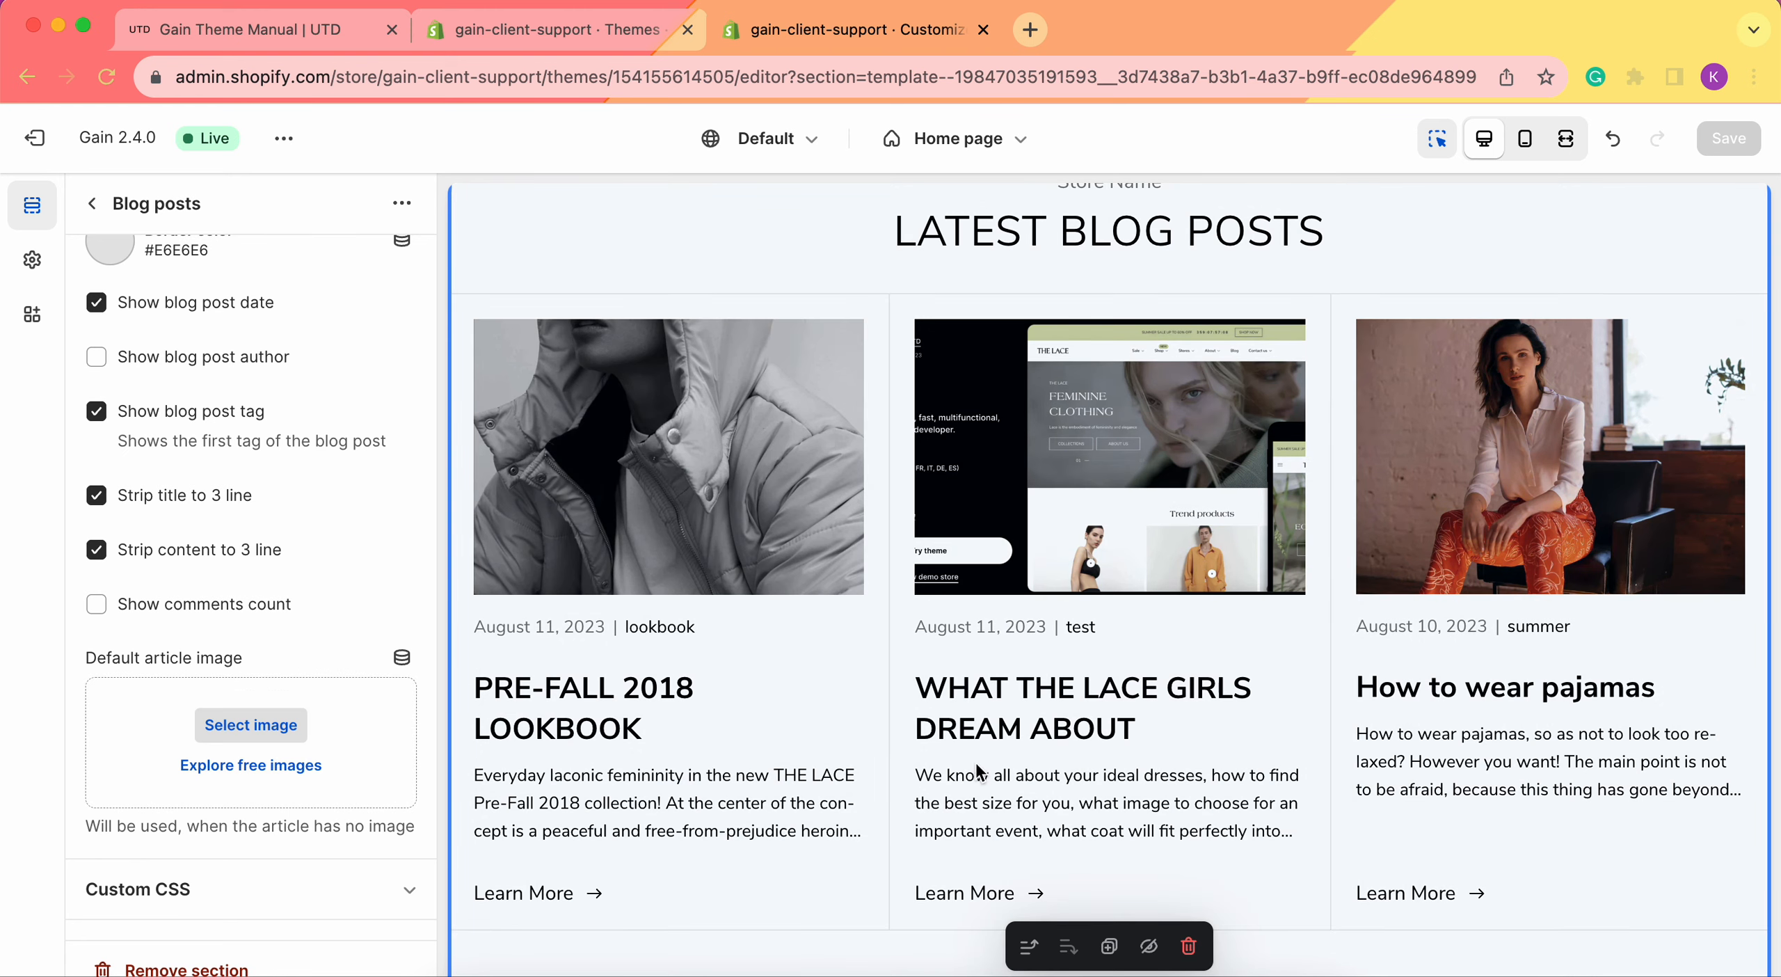
# Return to the start of the Blog posts section settings and open the live storefront for viewing.
pyautogui.scroll(-1, 459, 515)
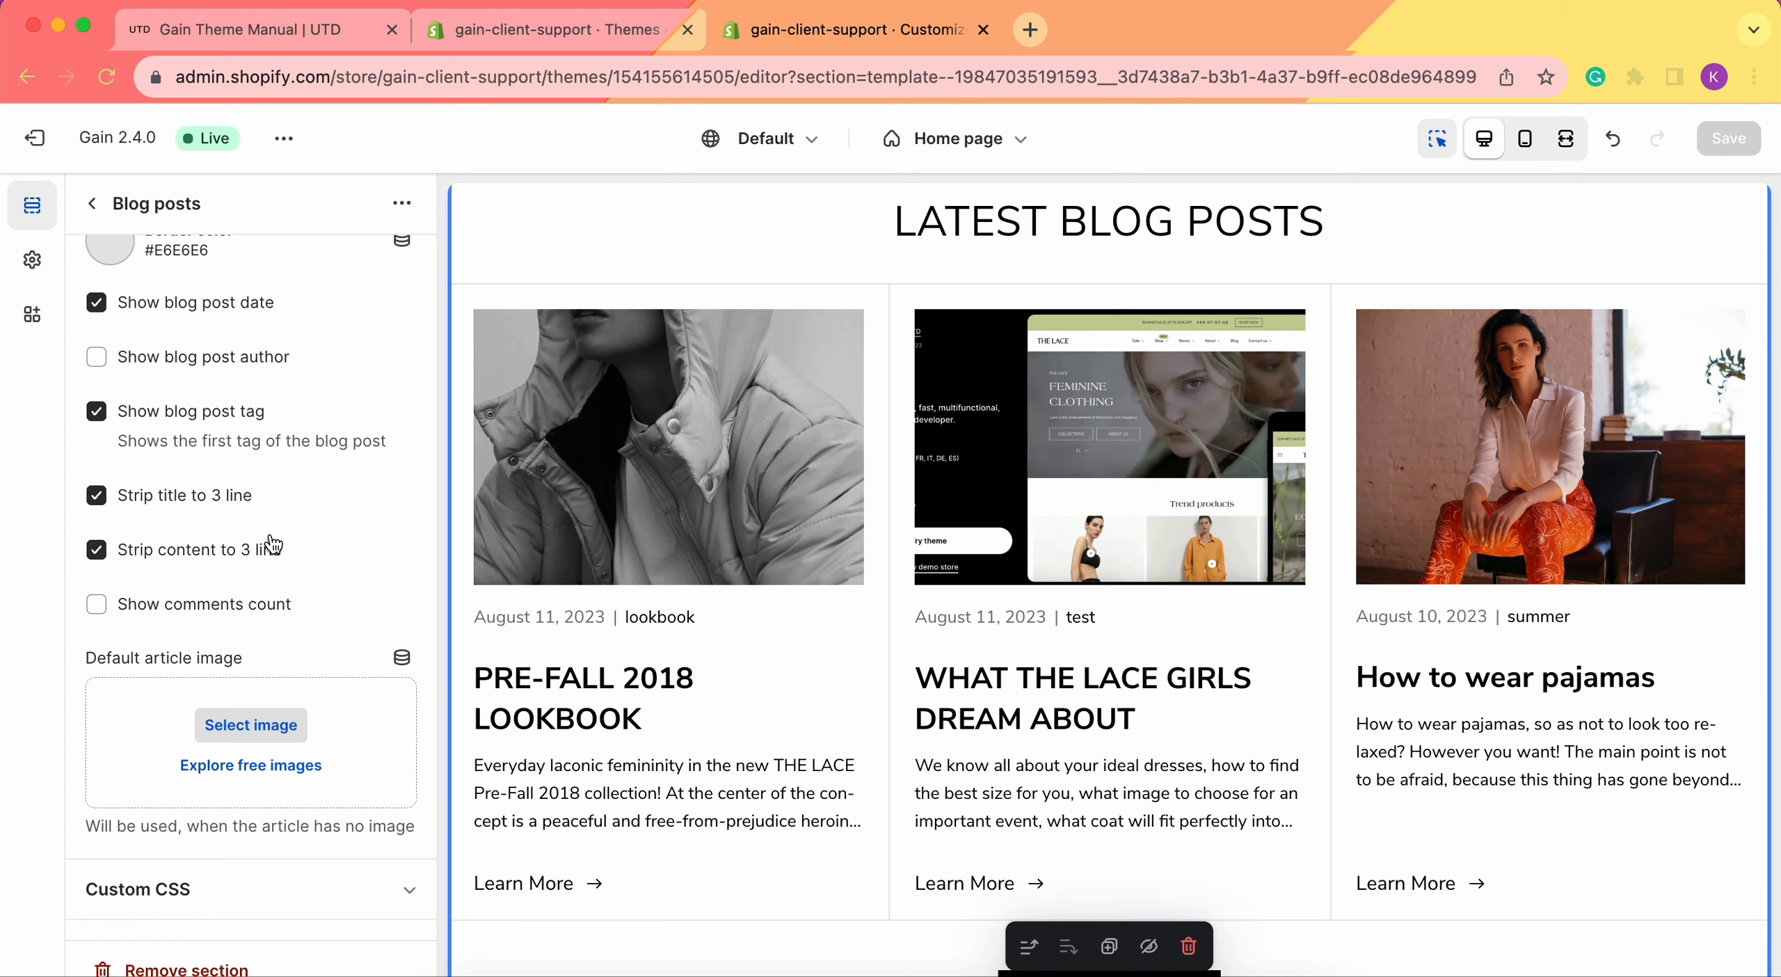
pyautogui.scroll(8, 272, 545)
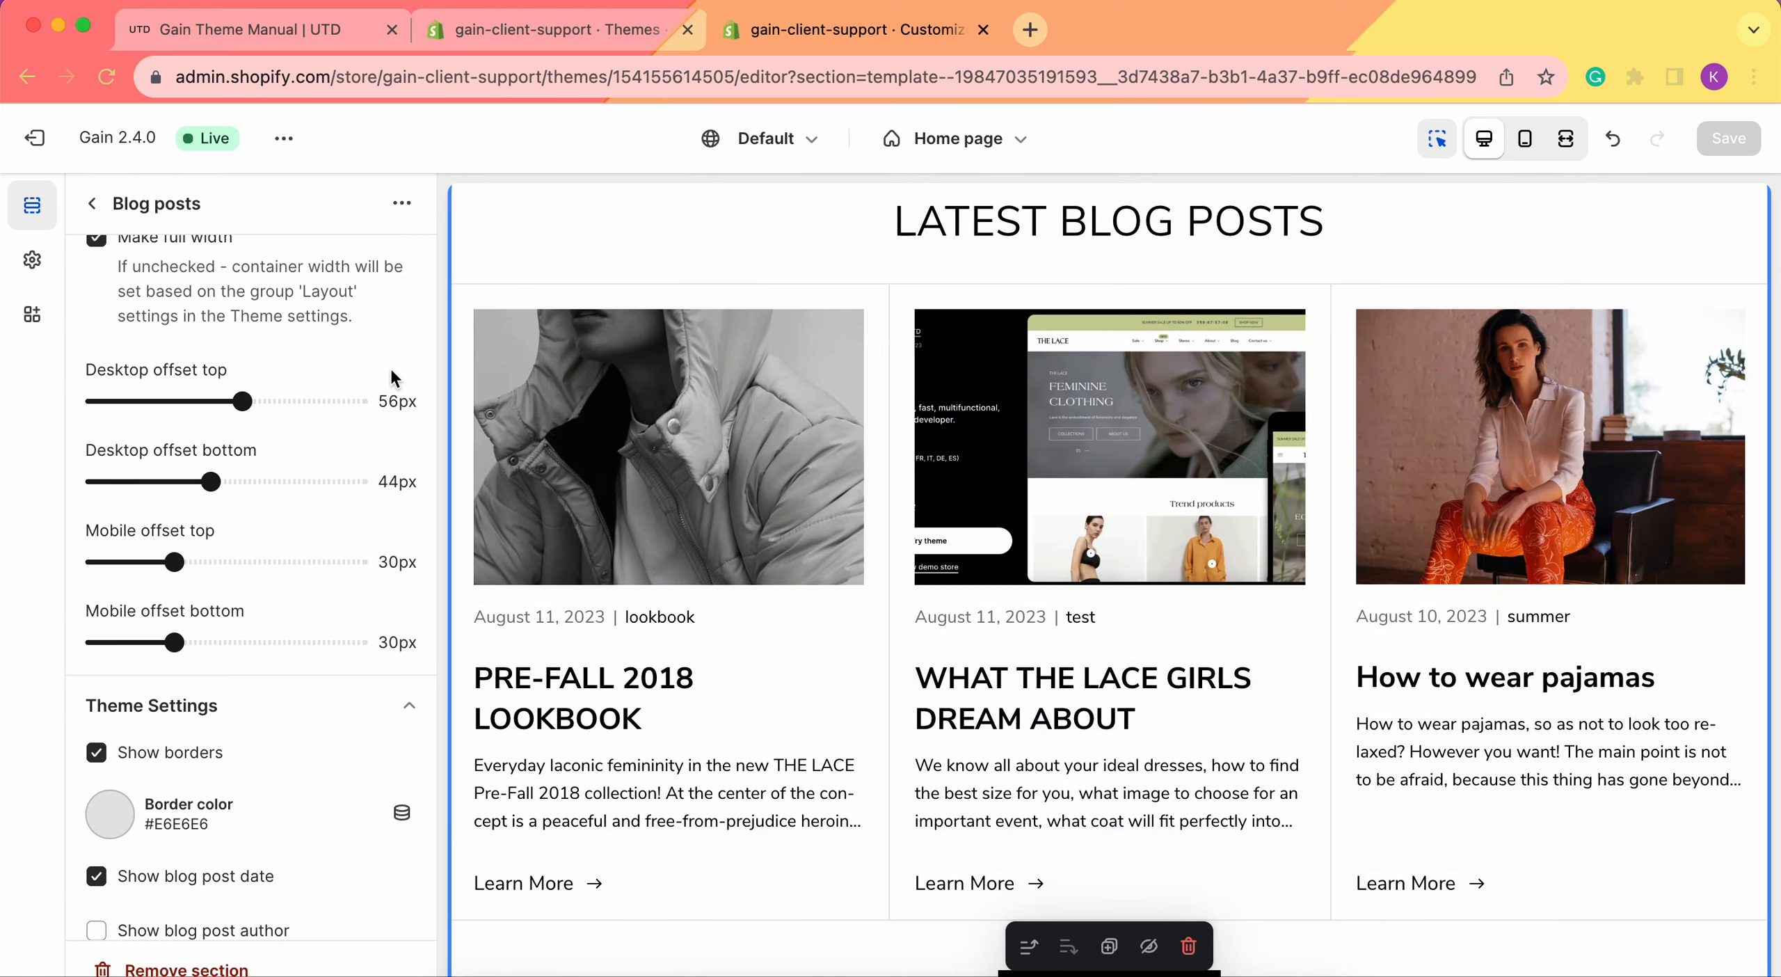
pyautogui.scroll(10, 278, 383)
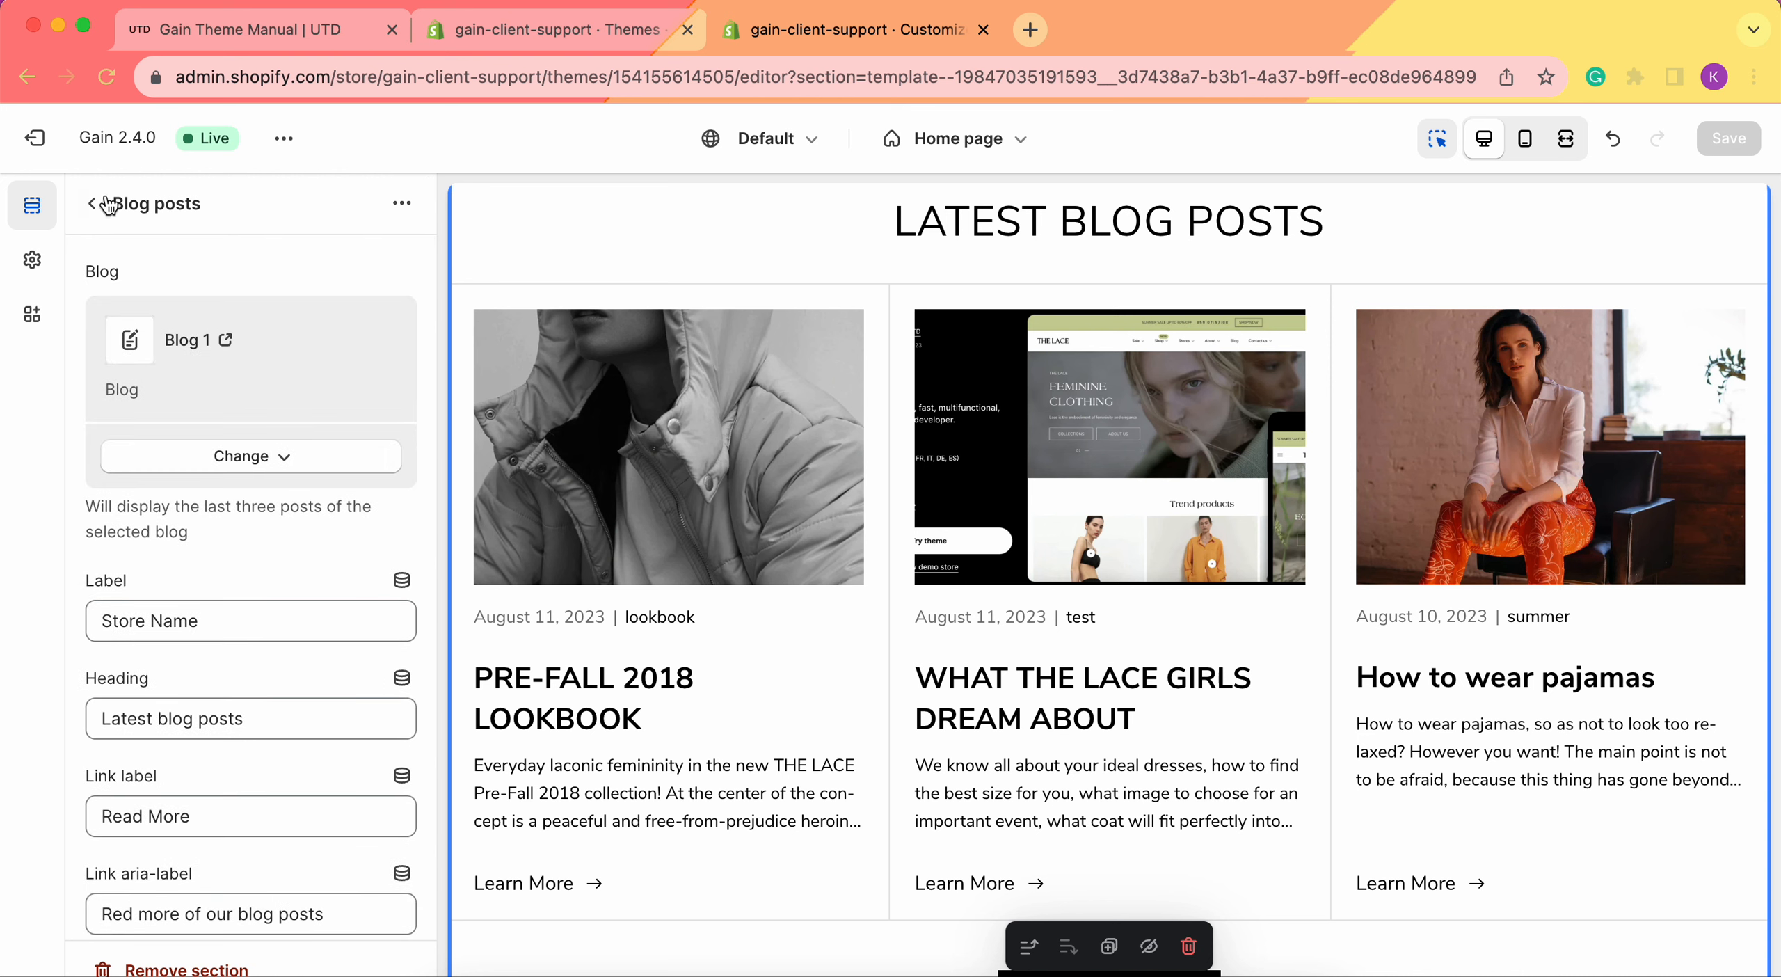
pyautogui.click(284, 138)
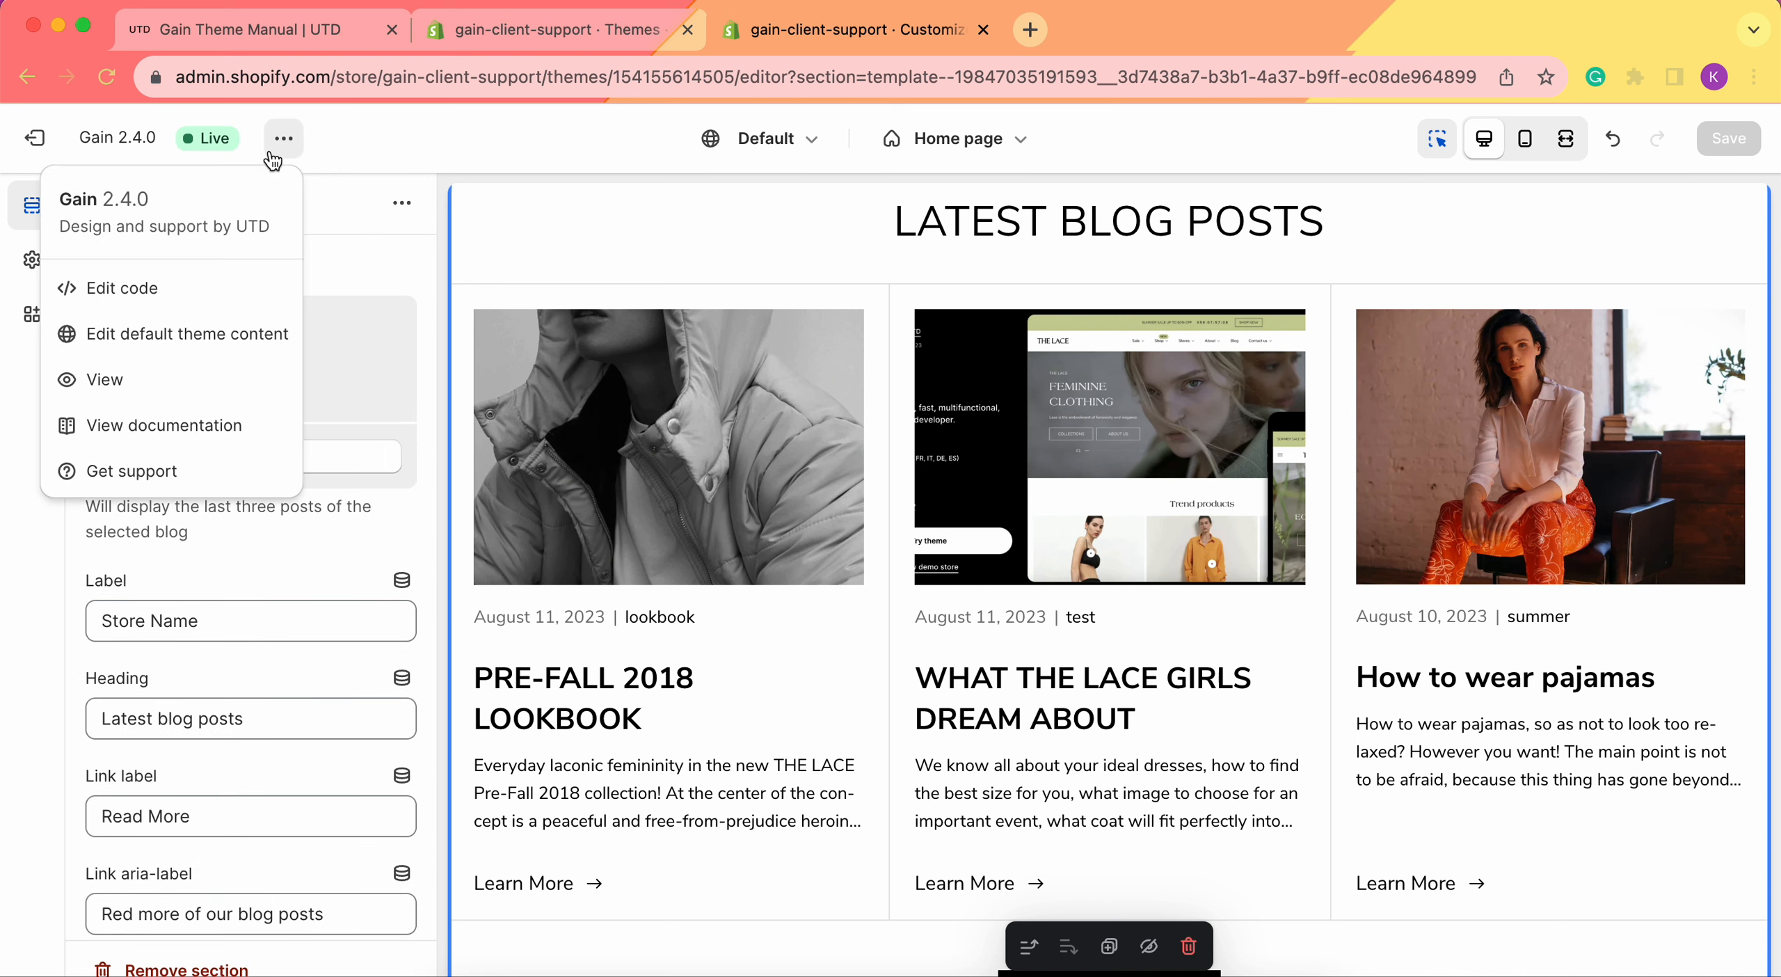
pyautogui.click(164, 383)
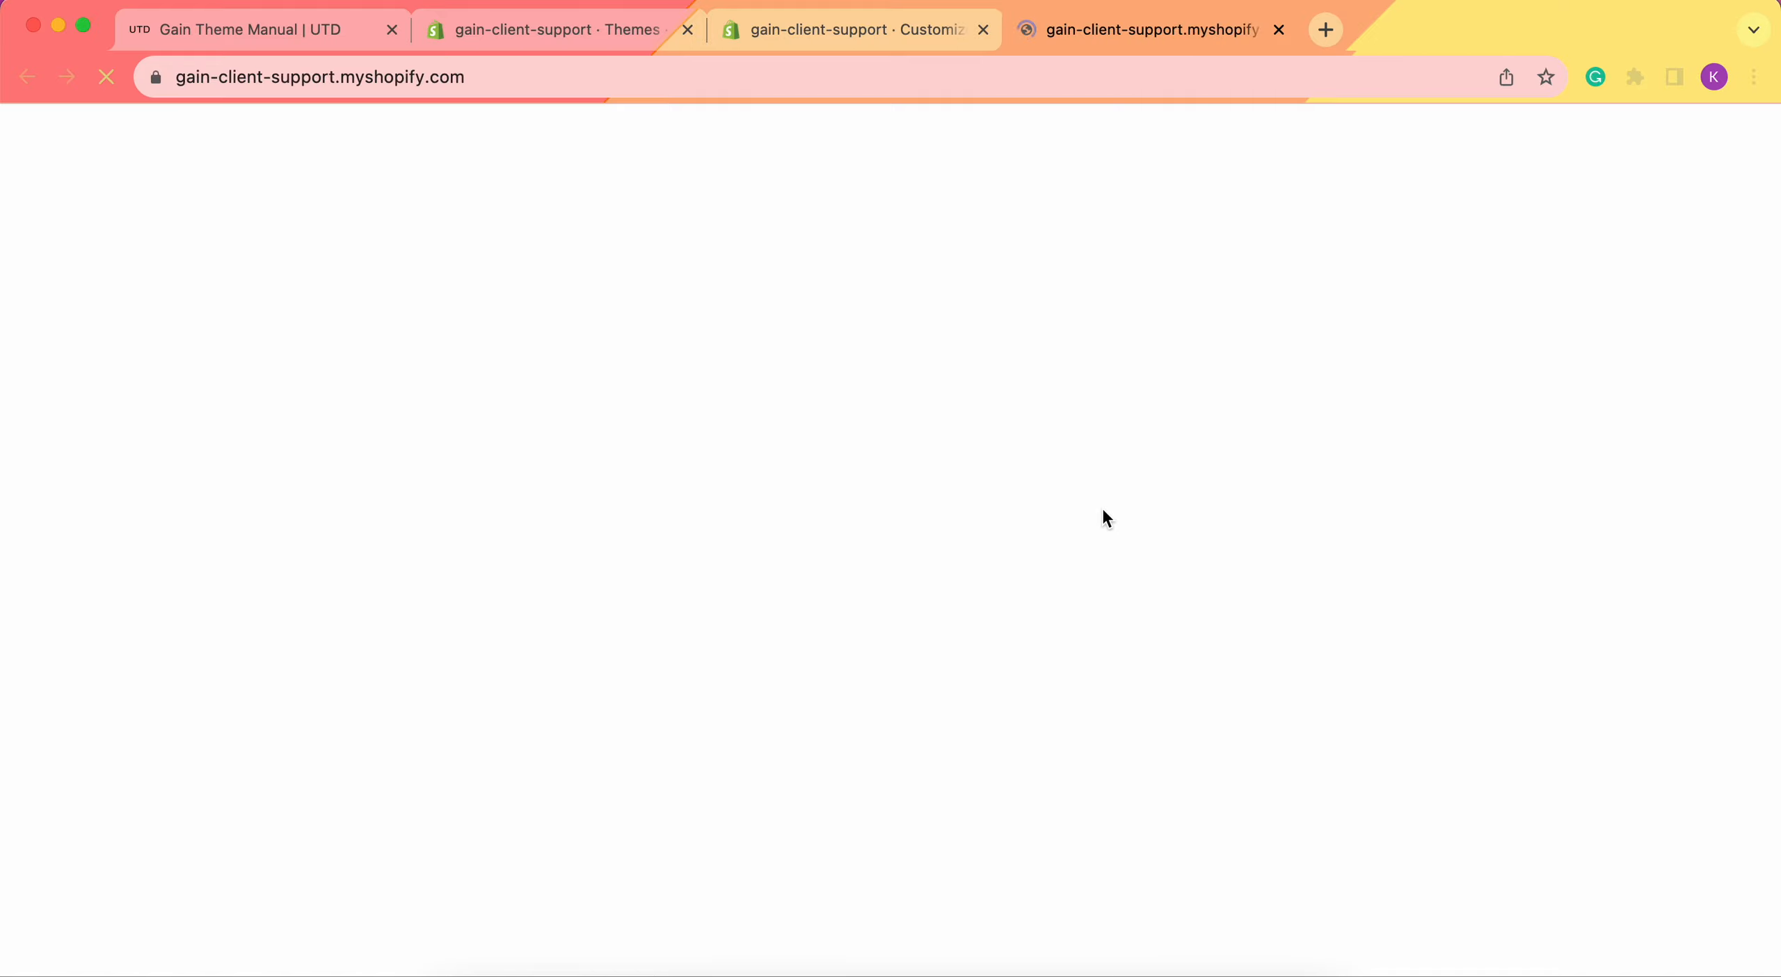
# Find the Latest blog posts section on the storefront's home page and examine its heading, post cards and link.
pyautogui.scroll(-20, 915, 479)
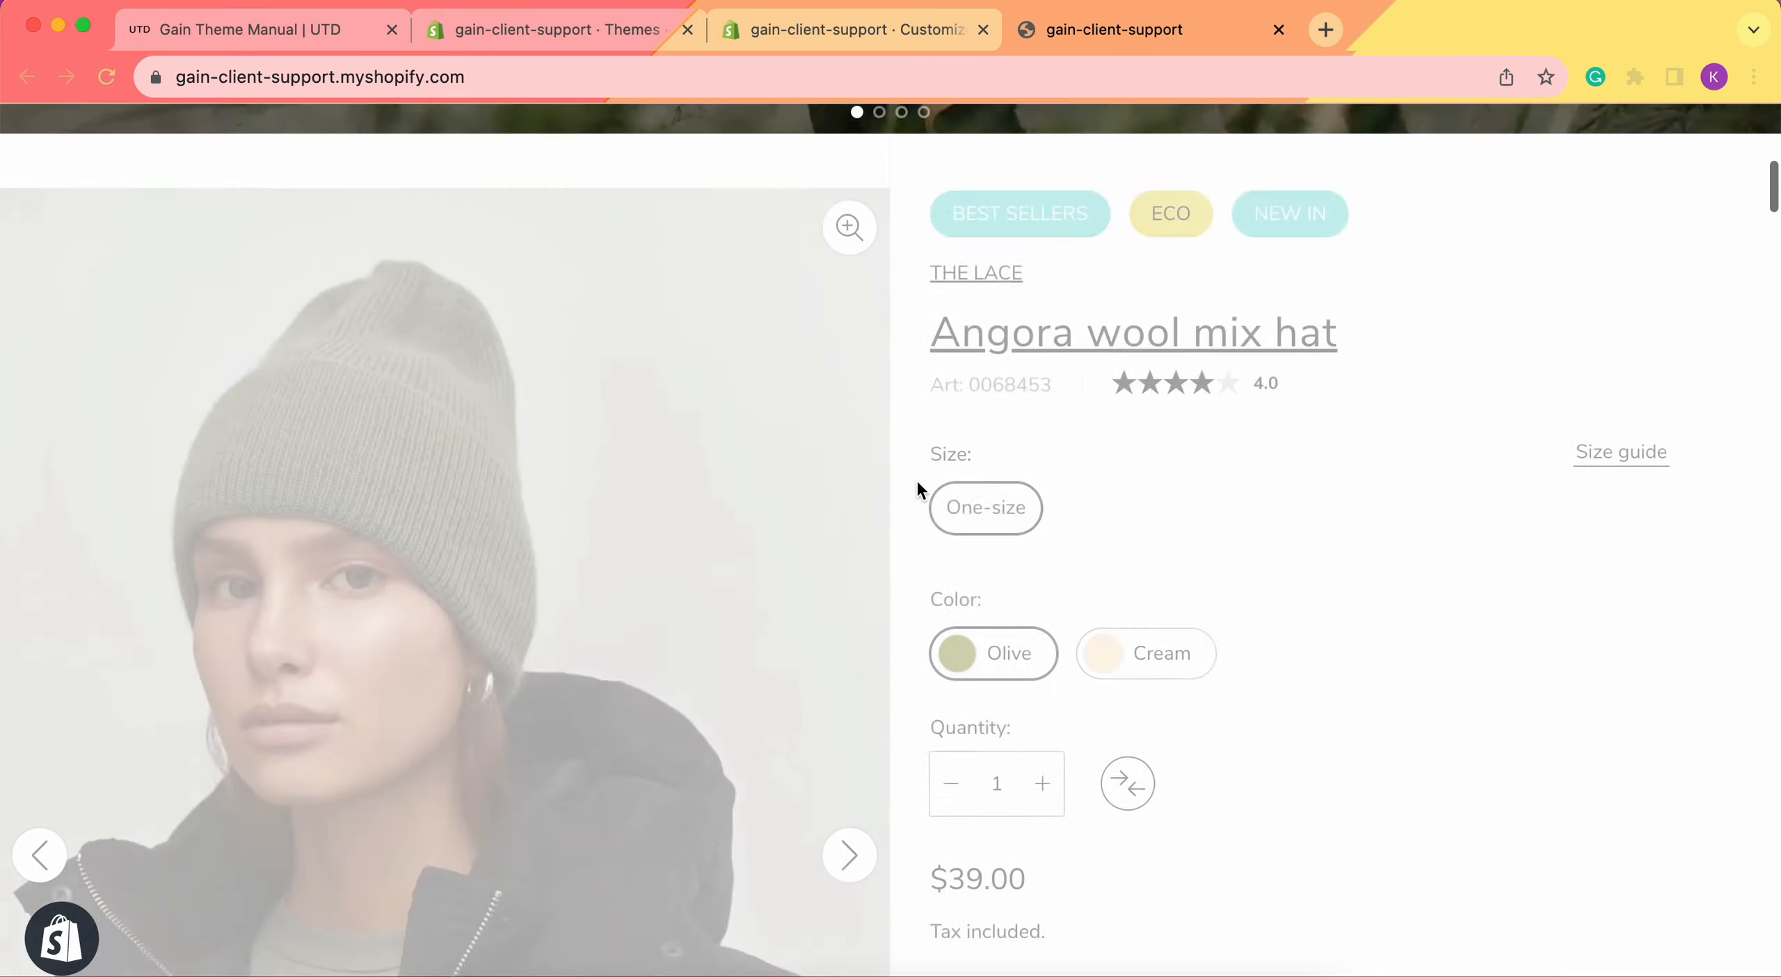
pyautogui.scroll(-20, 917, 484)
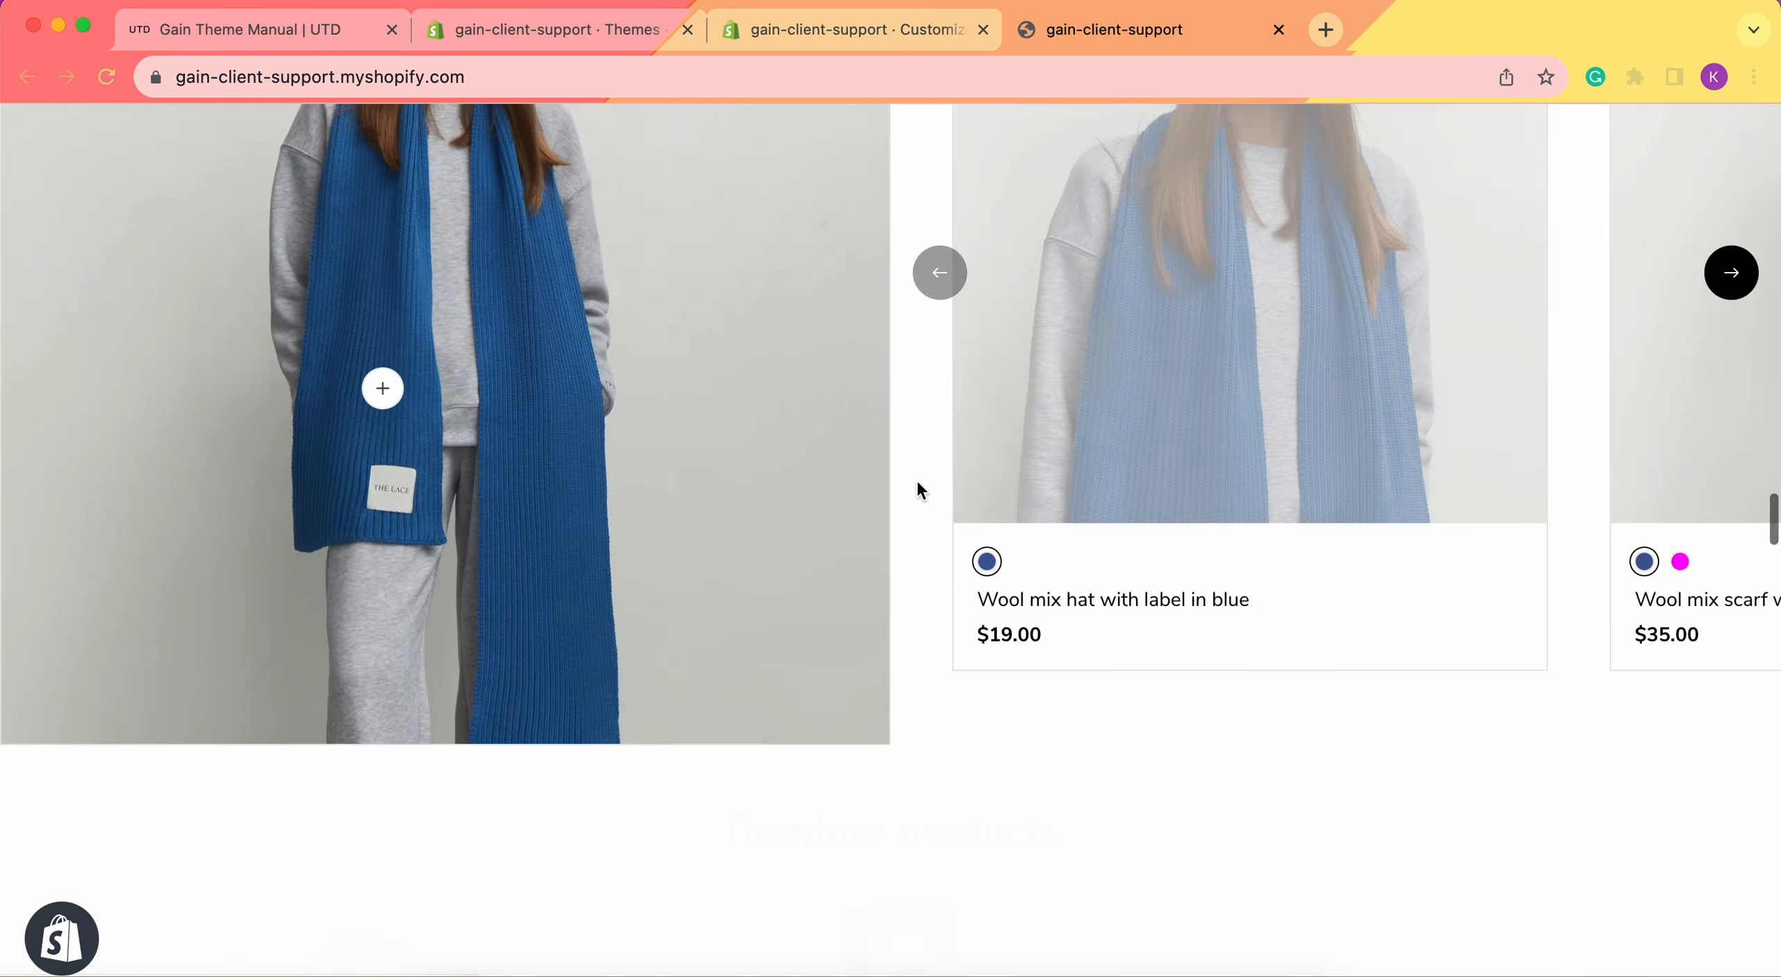
pyautogui.scroll(-20, 918, 491)
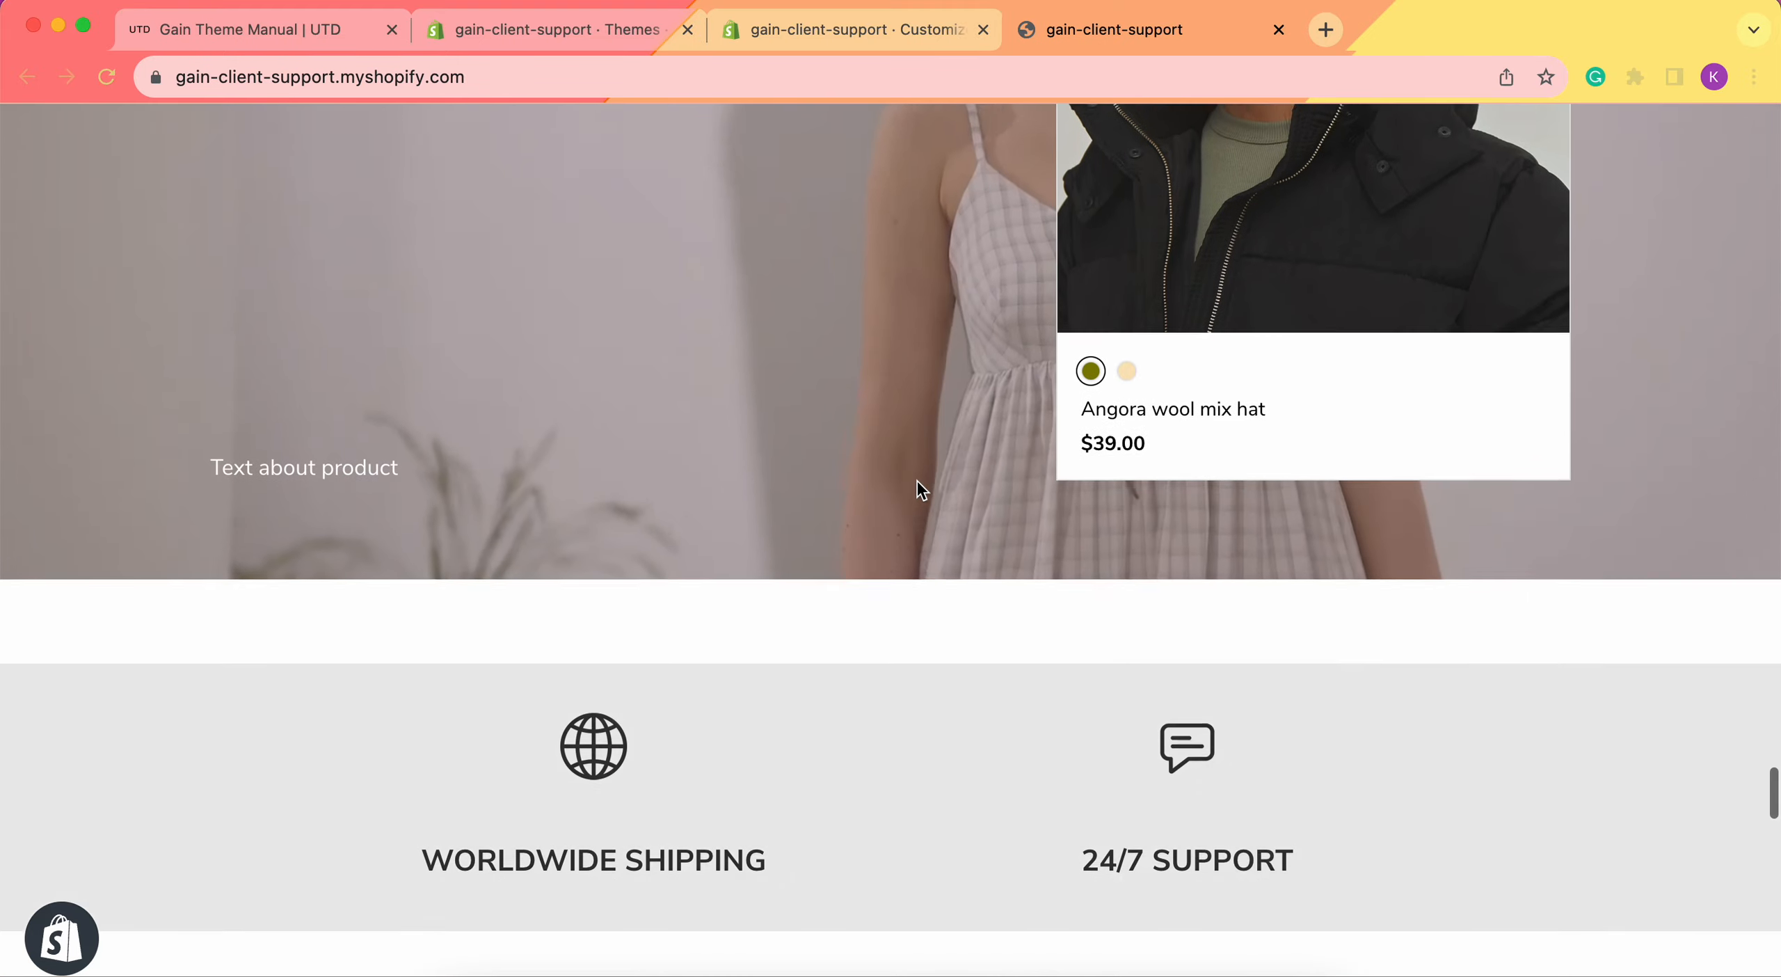
pyautogui.scroll(4, 920, 490)
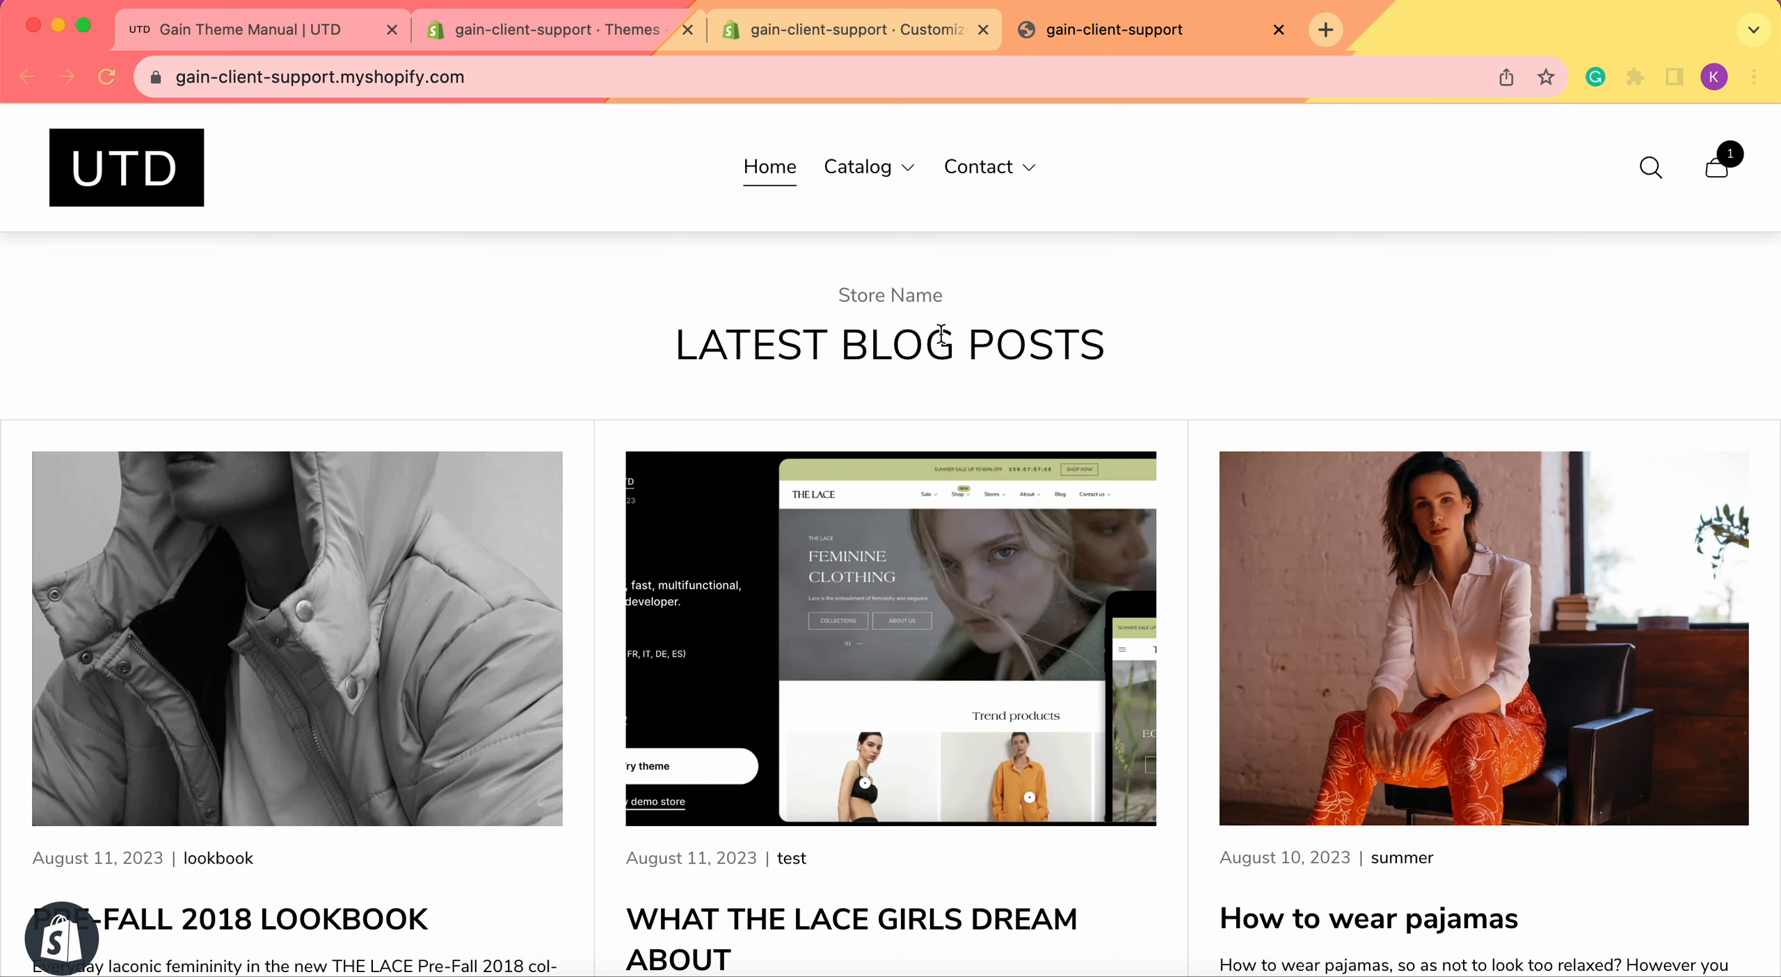
pyautogui.scroll(-6, 916, 334)
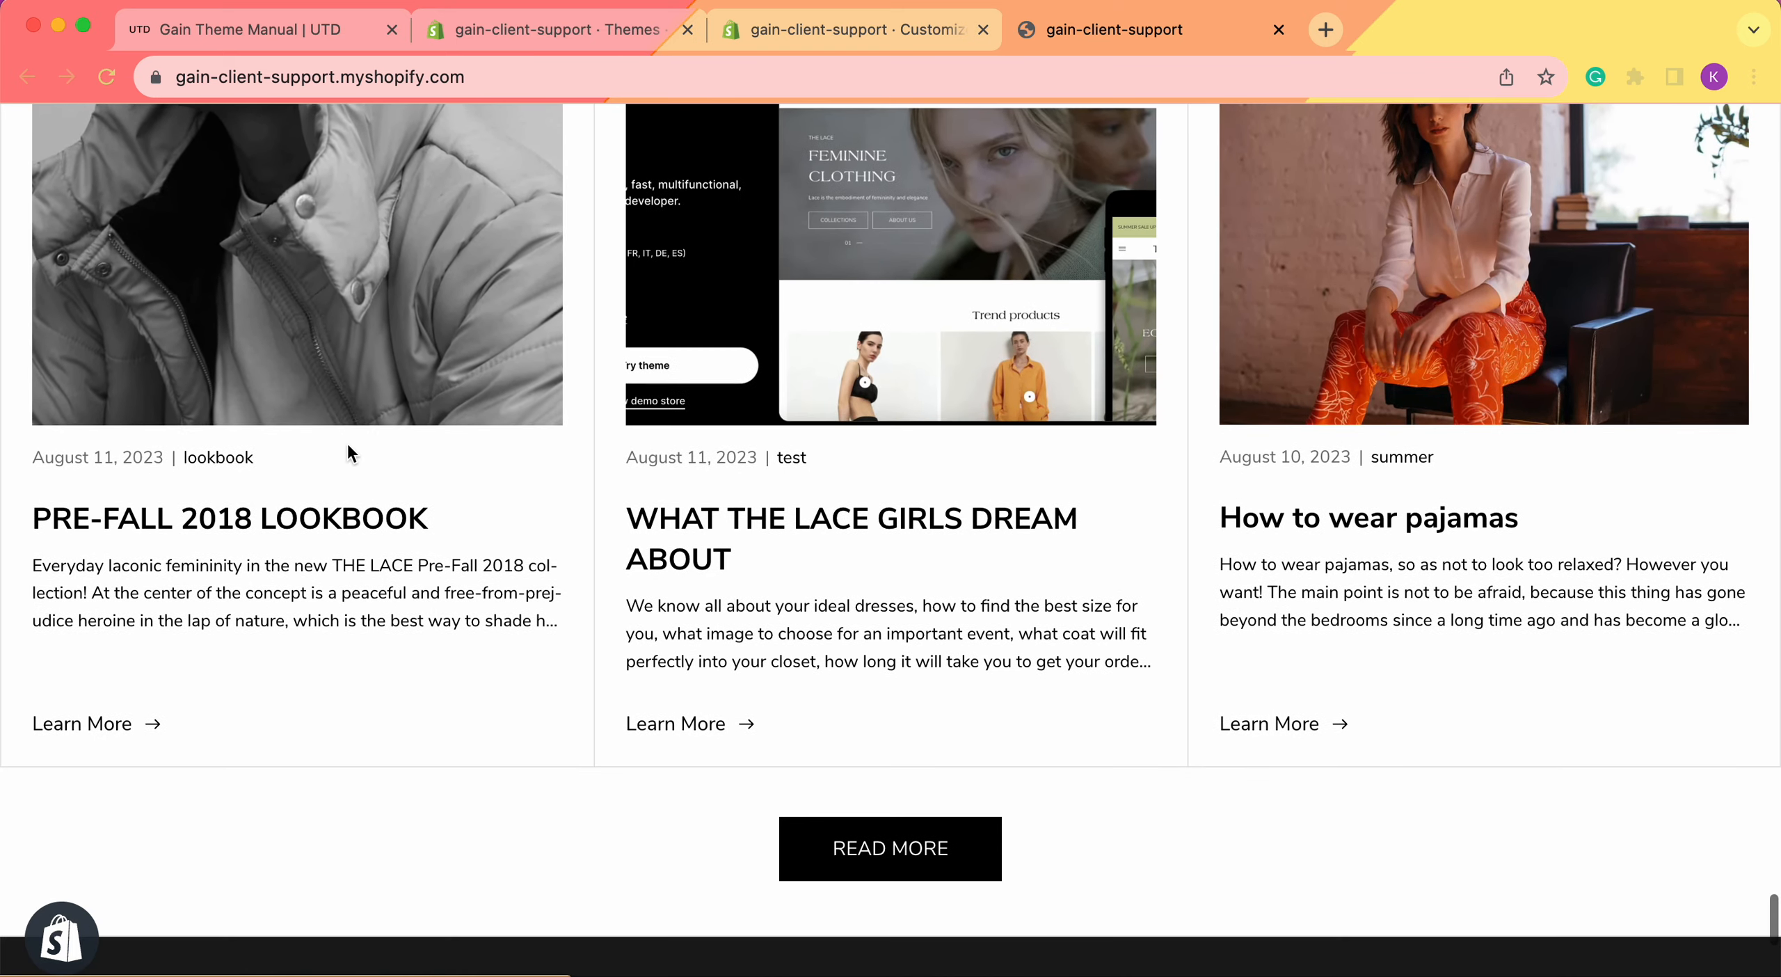
# Open the PRE-FALL 2018 LOOKBOOK article from its post card, look through it, and return to the home page.
pyautogui.click(904, 848)
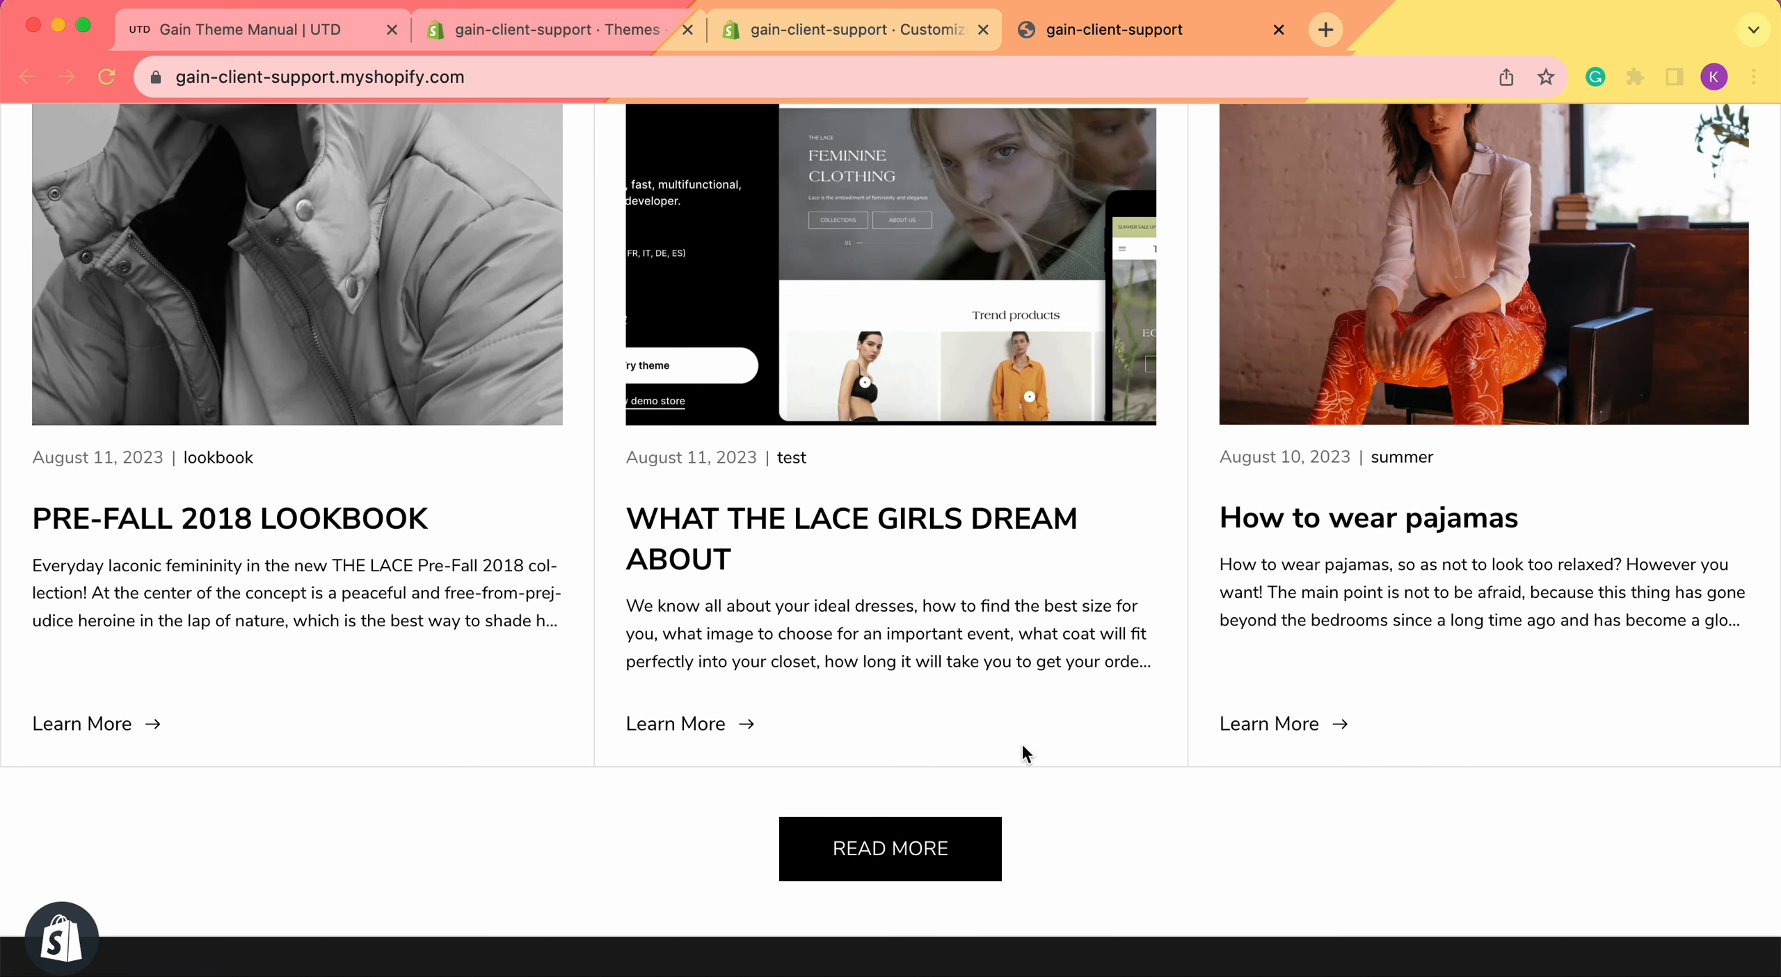
pyautogui.click(57, 736)
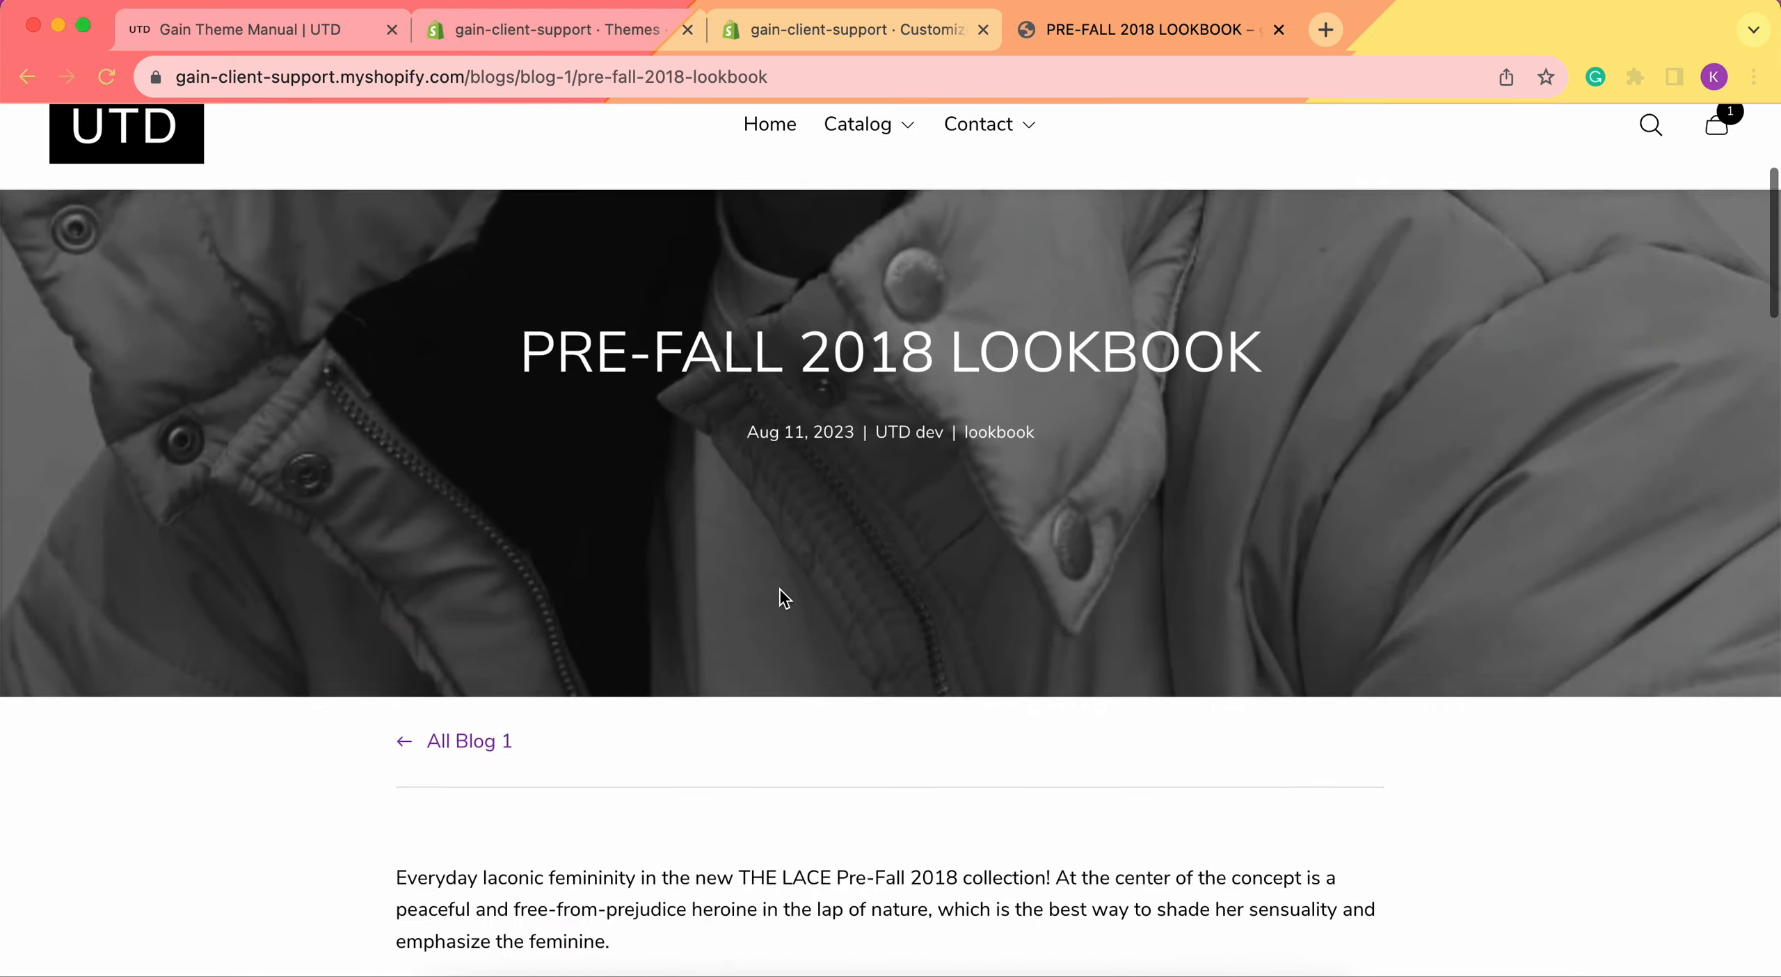
pyautogui.scroll(-15, 780, 590)
pyautogui.hscroll(-5, 780, 590)
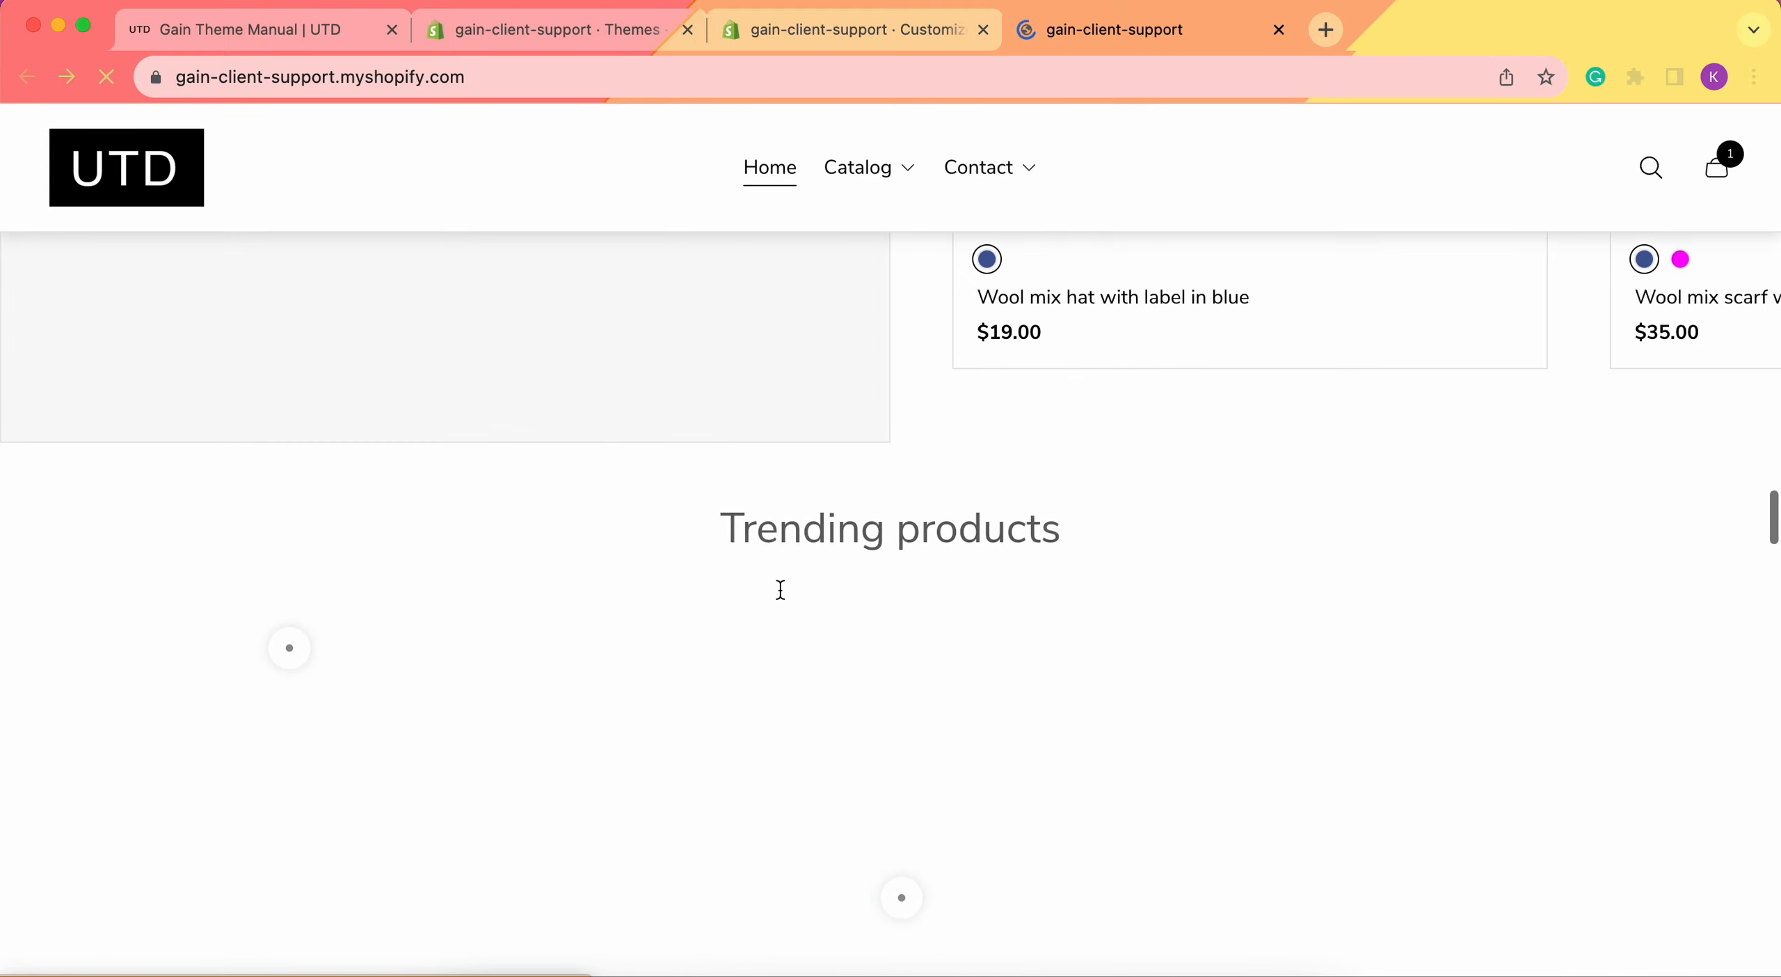
# Follow the Read More link below the post cards, look through the Blog 1 page, and return to the home page.
pyautogui.scroll(-15, 780, 590)
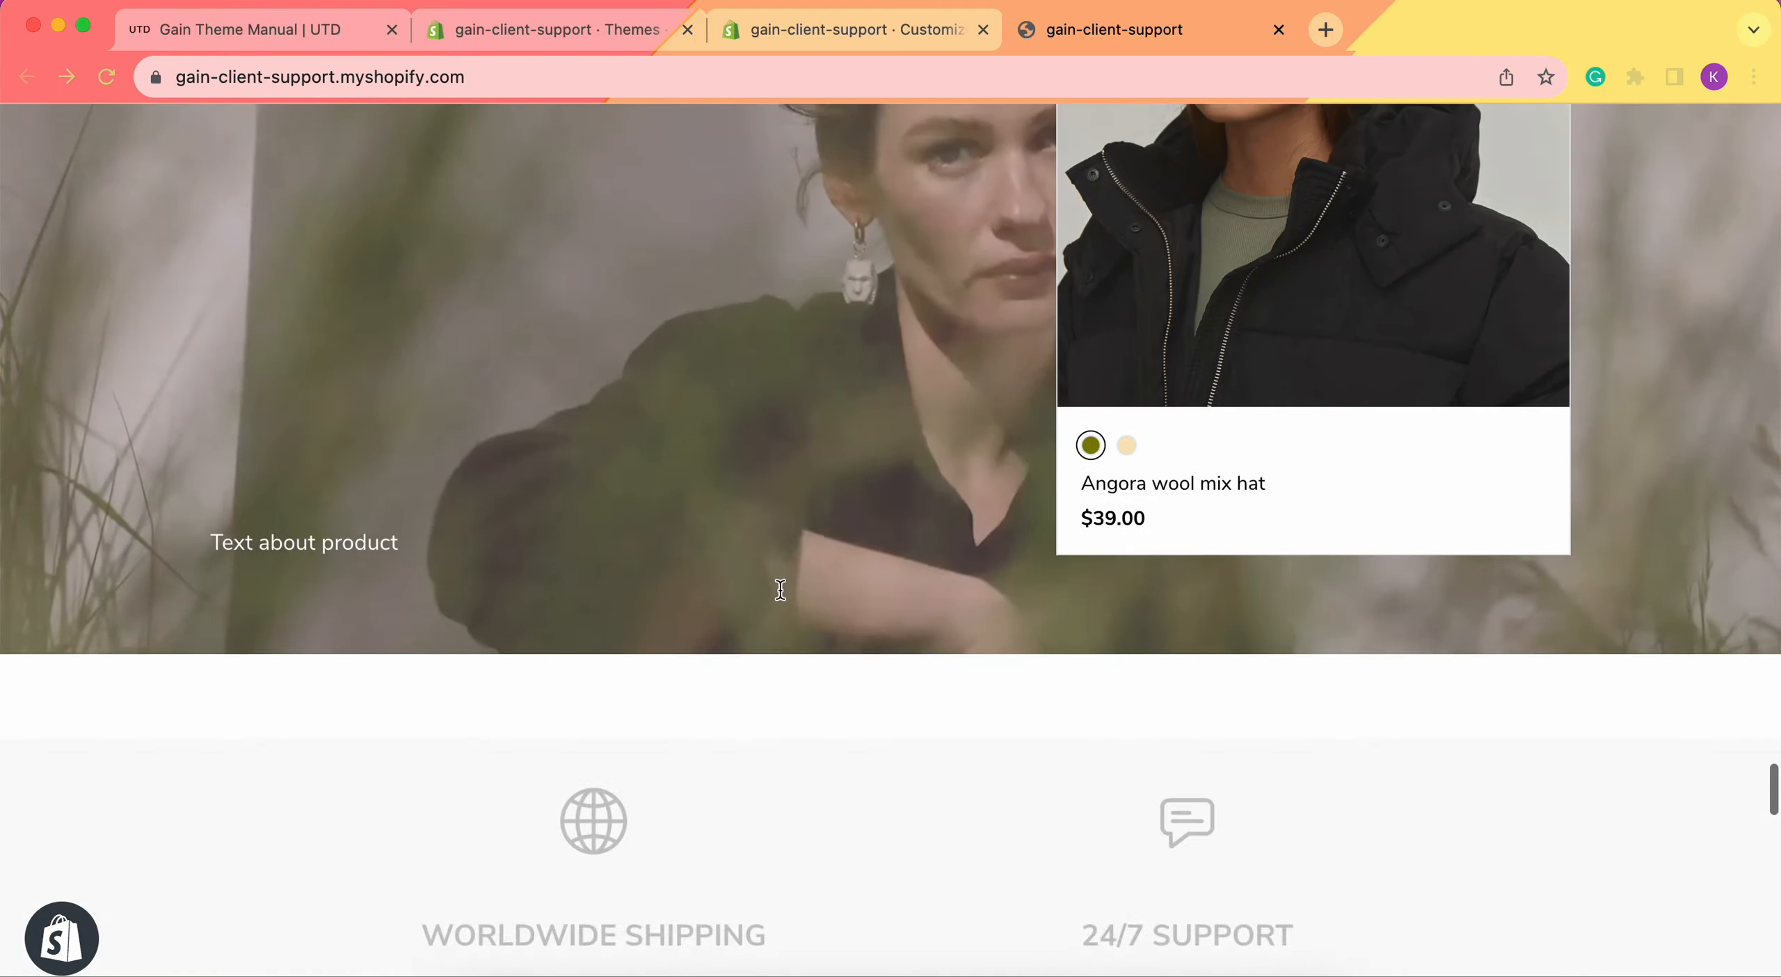
pyautogui.scroll(-15, 780, 590)
pyautogui.scroll(5, 780, 590)
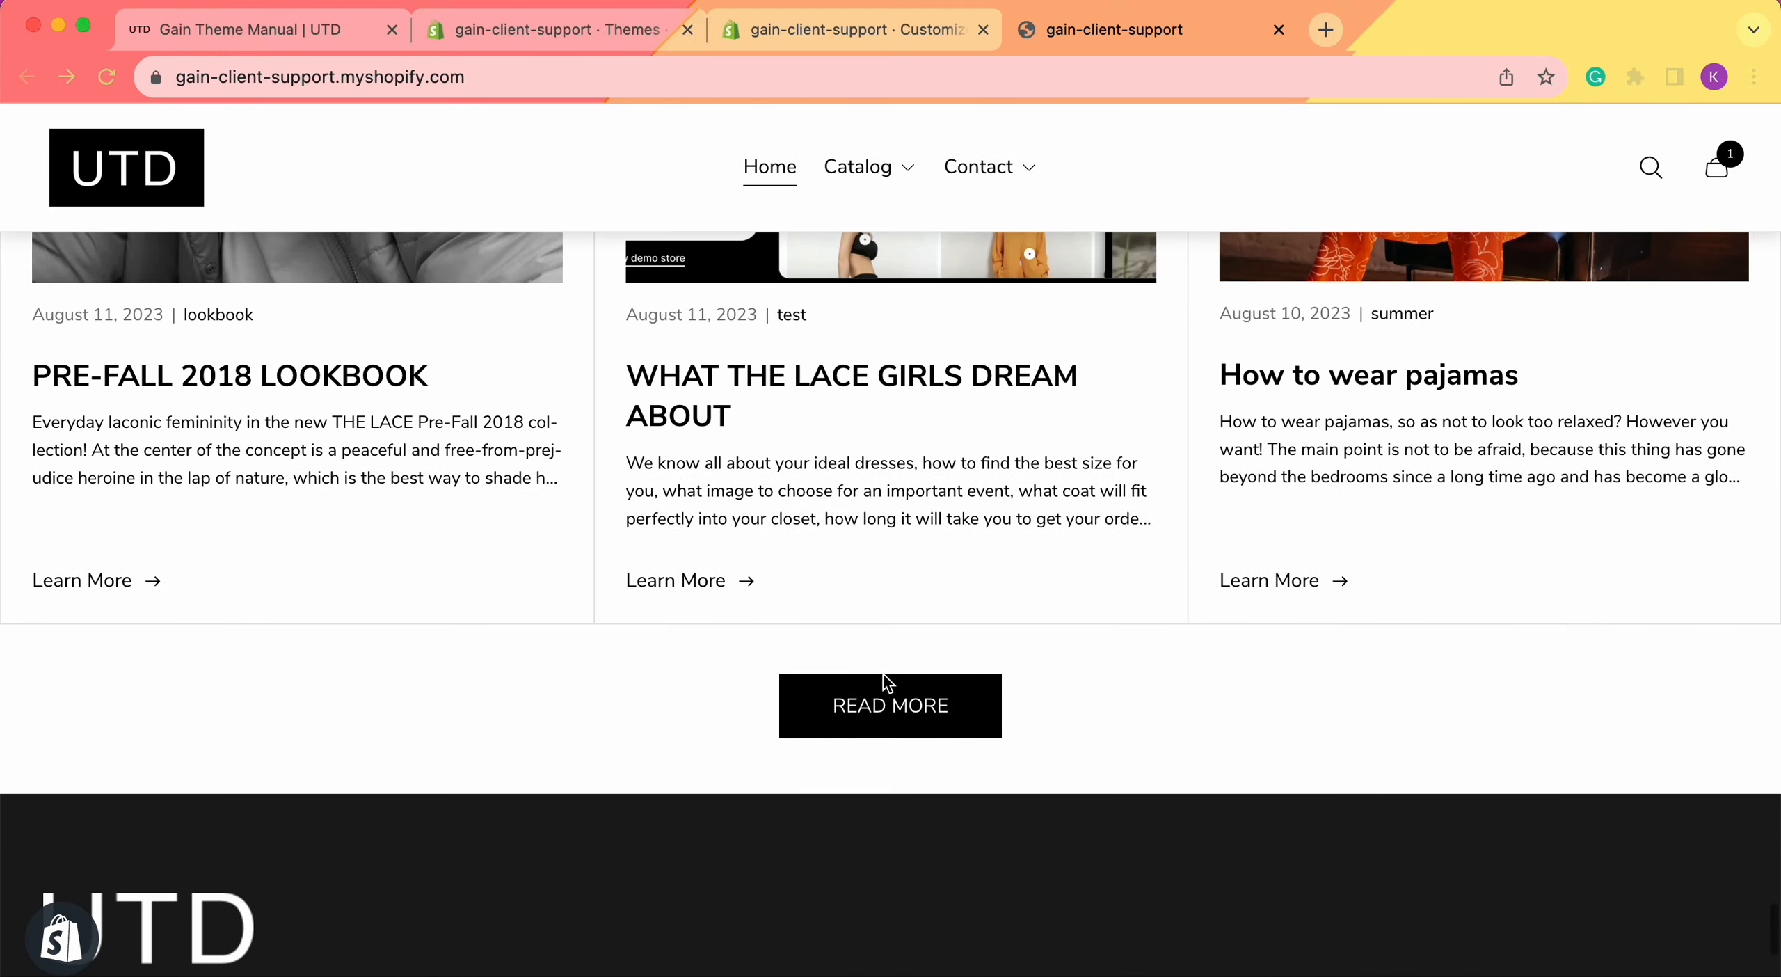
pyautogui.click(842, 707)
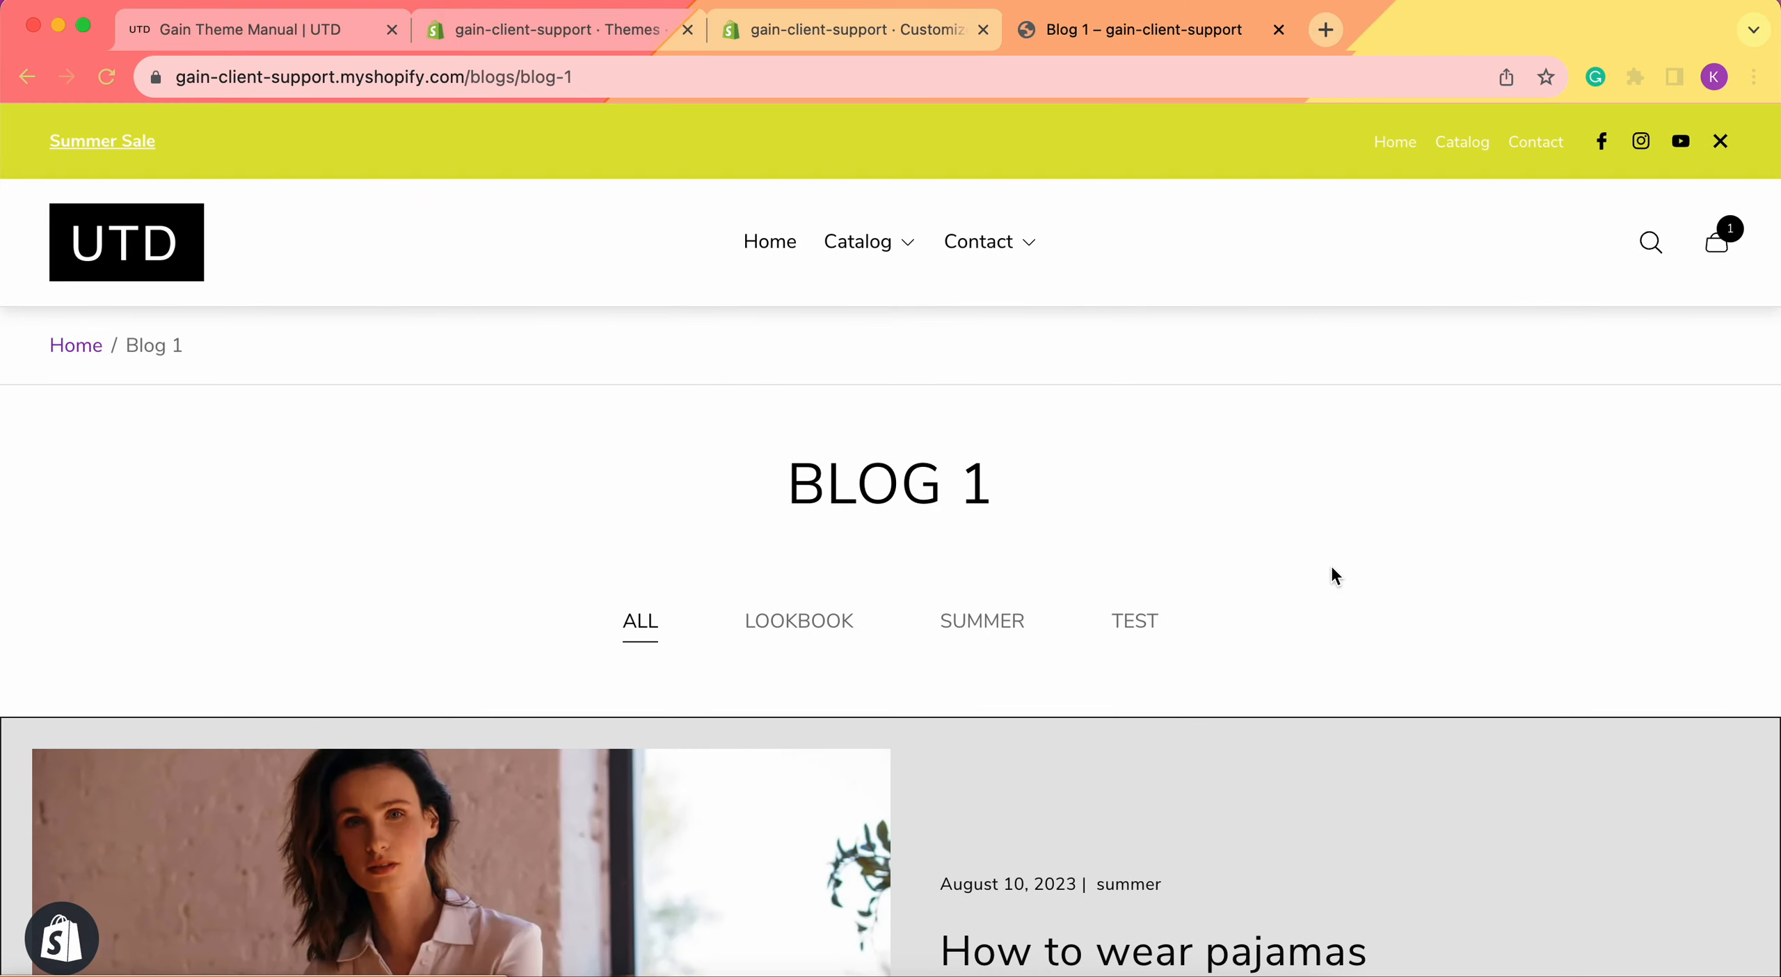
pyautogui.scroll(-5, 1332, 570)
pyautogui.scroll(-10, 624, 545)
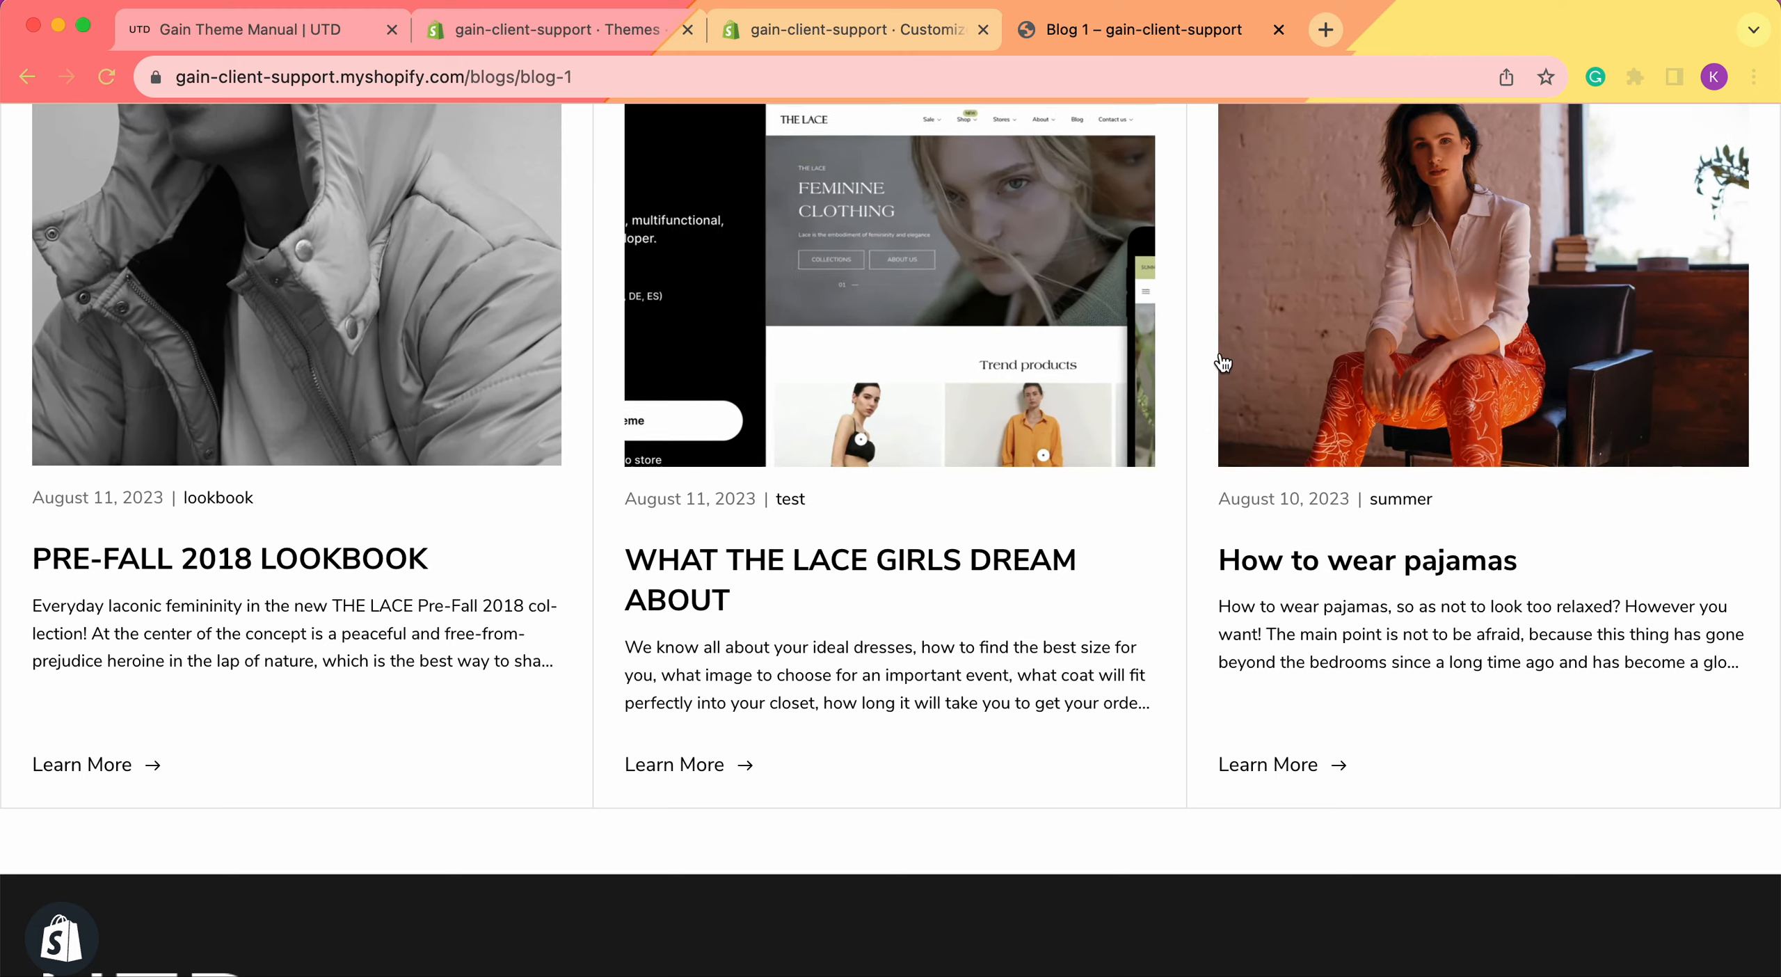
pyautogui.hscroll(-5, 915, 395)
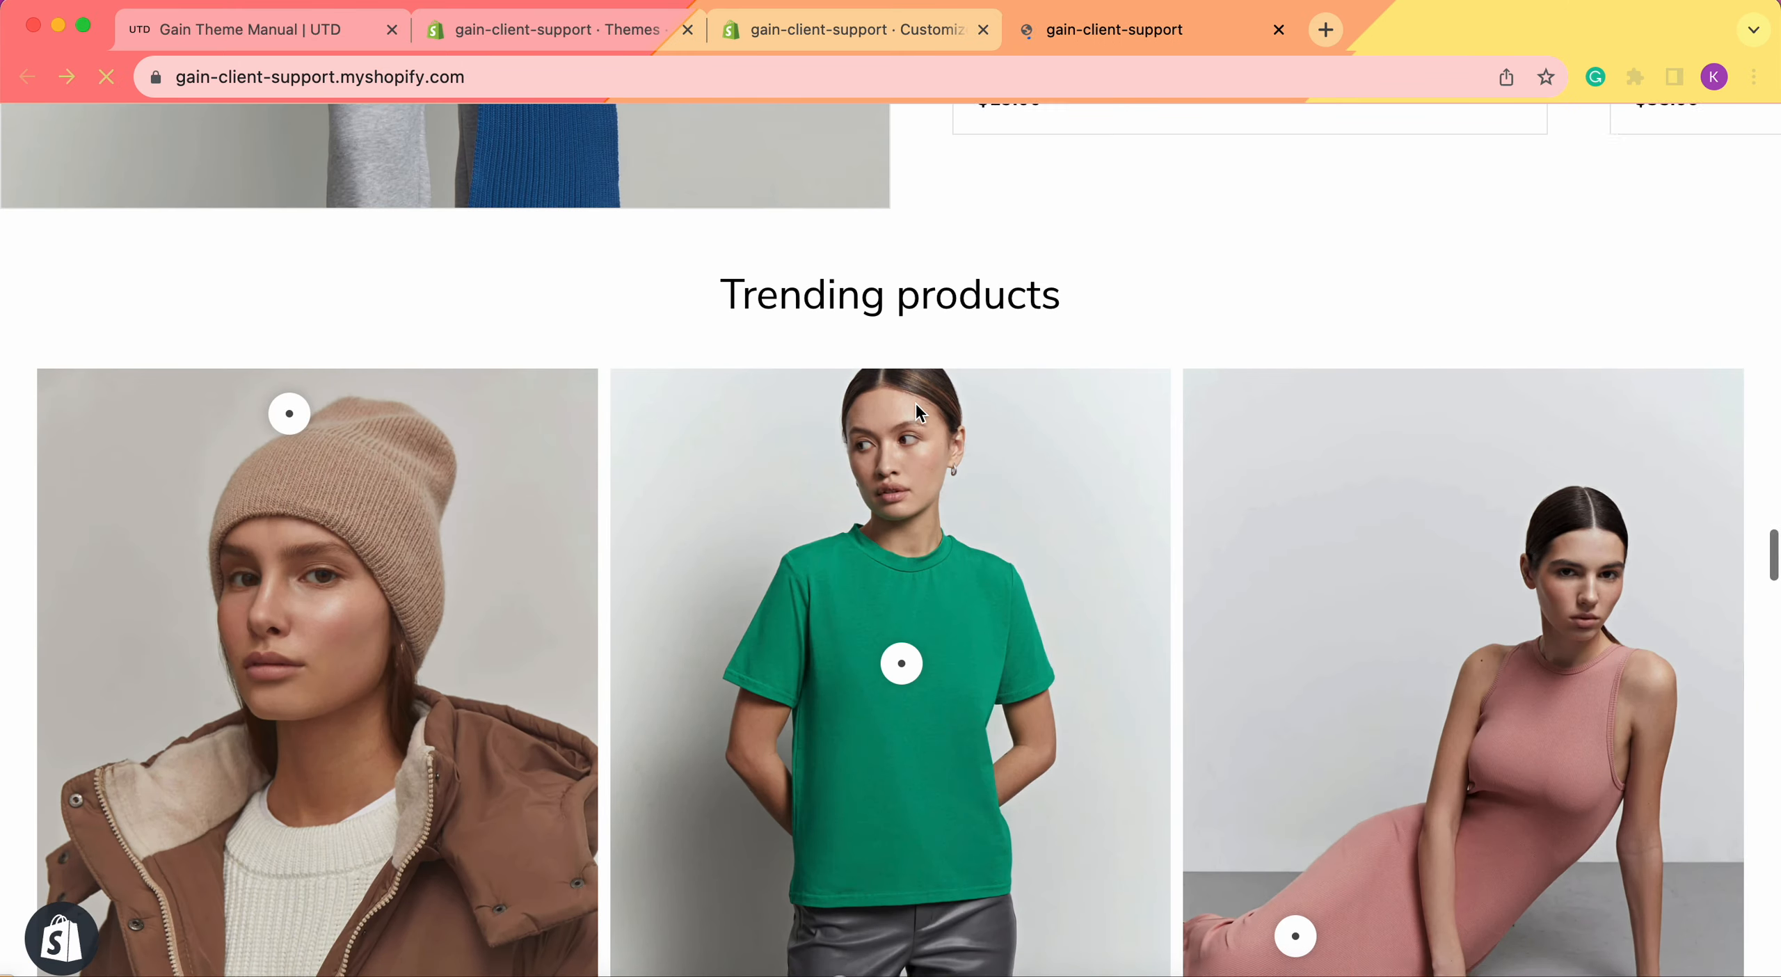
# Review the Latest blog posts section on the storefront's home page once more.
pyautogui.scroll(-20, 915, 405)
pyautogui.scroll(-20, 916, 403)
pyautogui.scroll(7, 916, 410)
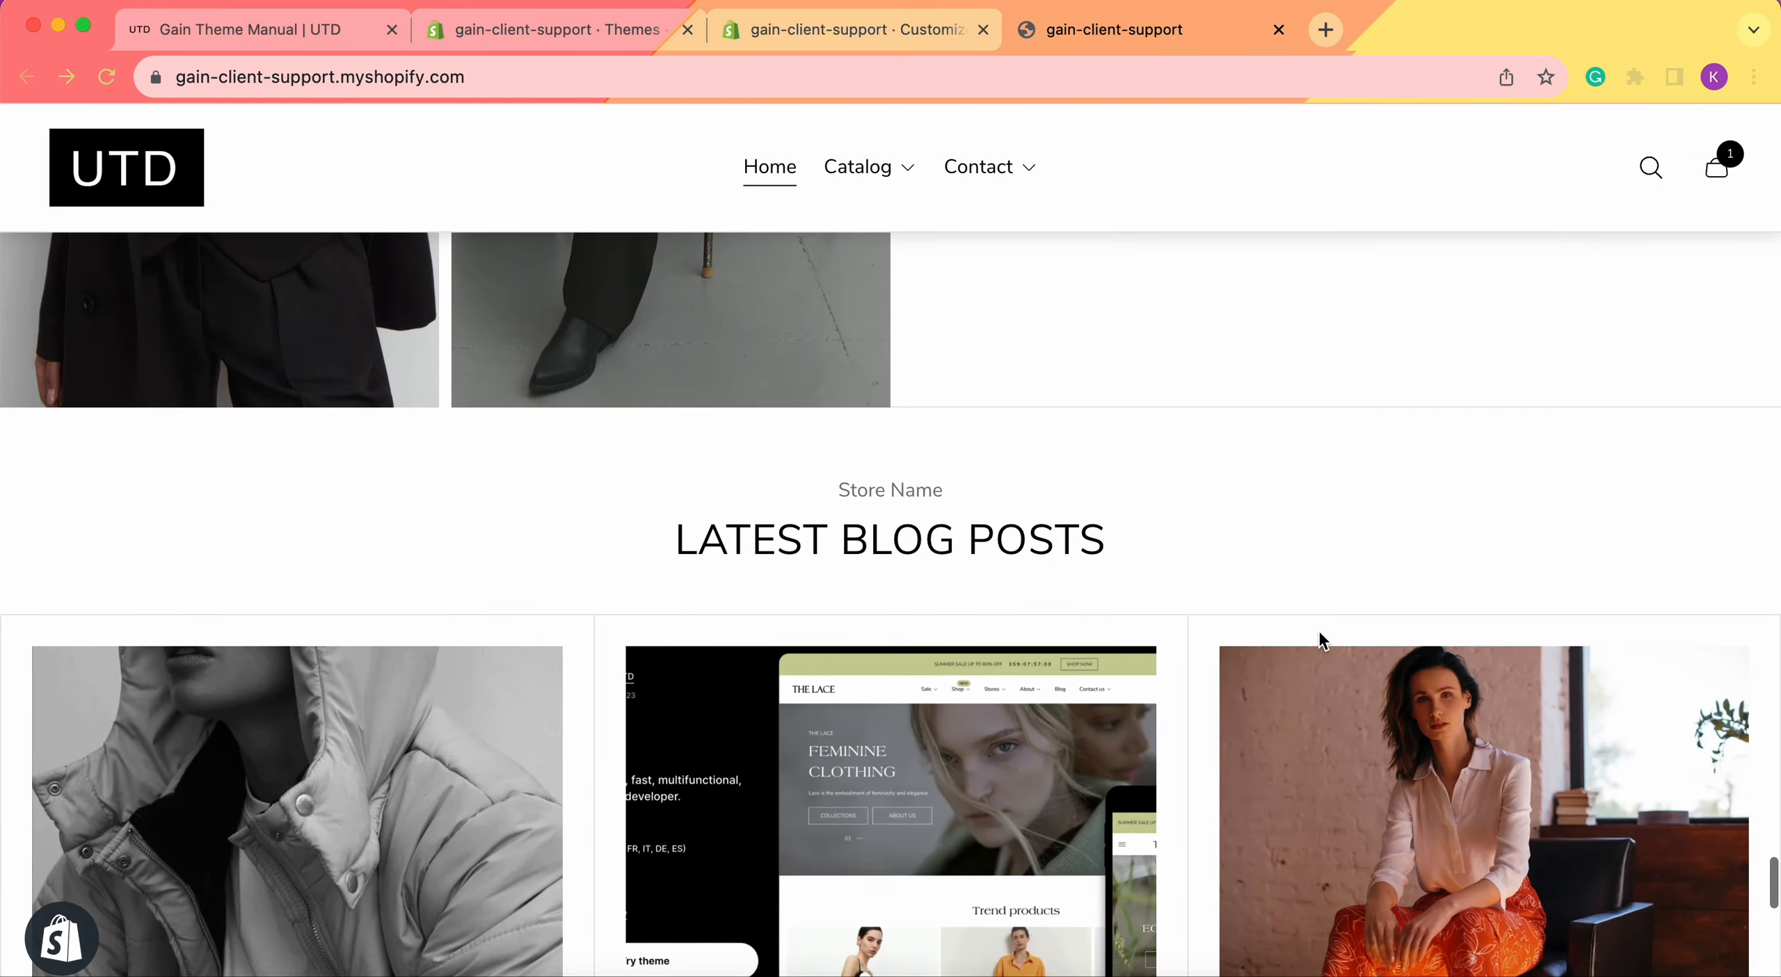
pyautogui.scroll(-5, 1319, 629)
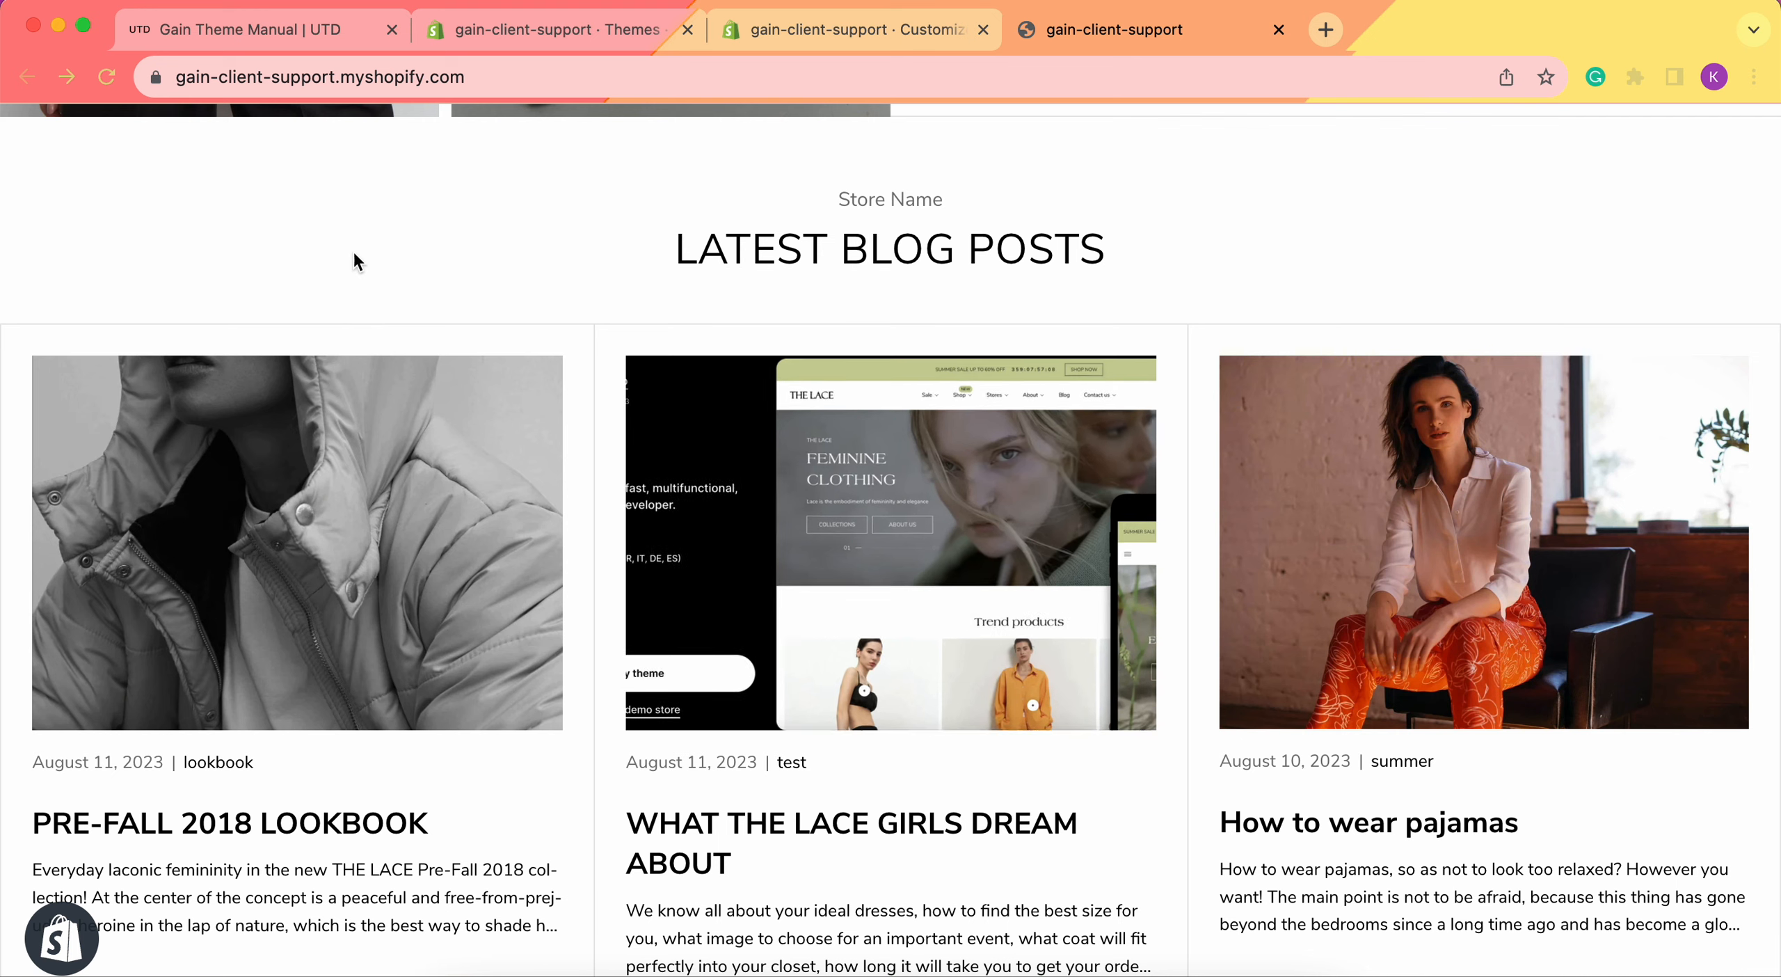
# Switch to the Gain Theme Manual and read the Blog posts instructions on adding the section.
pyautogui.click(278, 28)
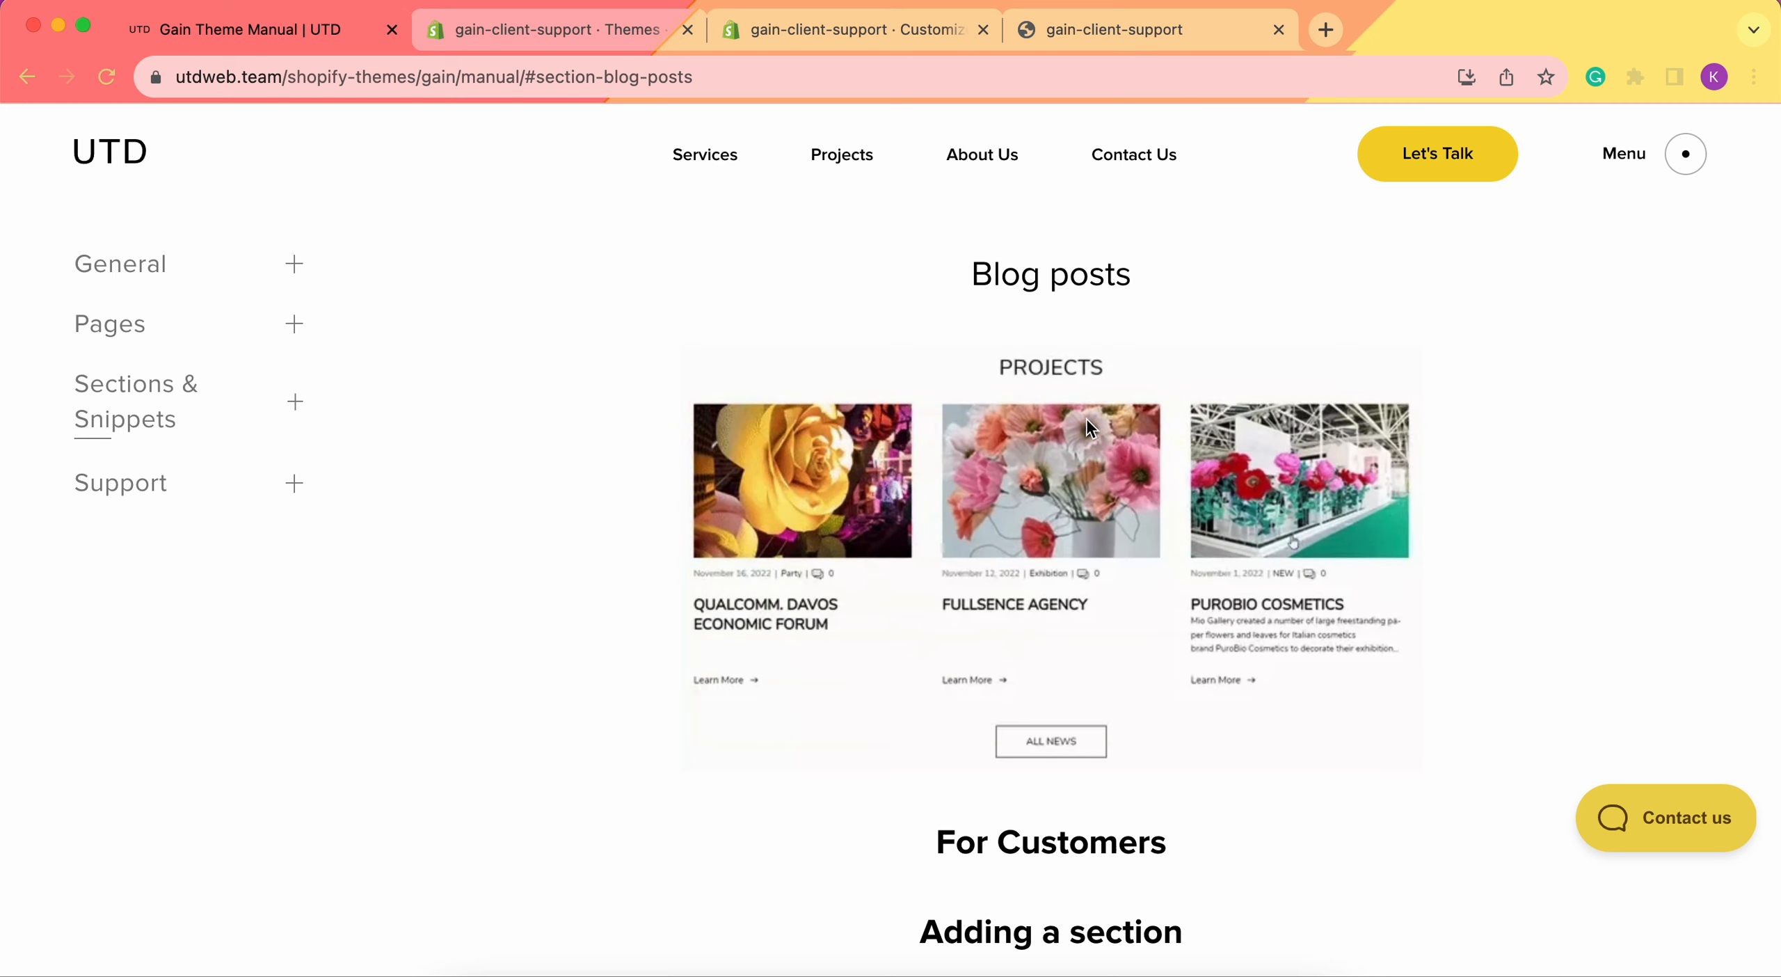
pyautogui.scroll(-10, 1085, 428)
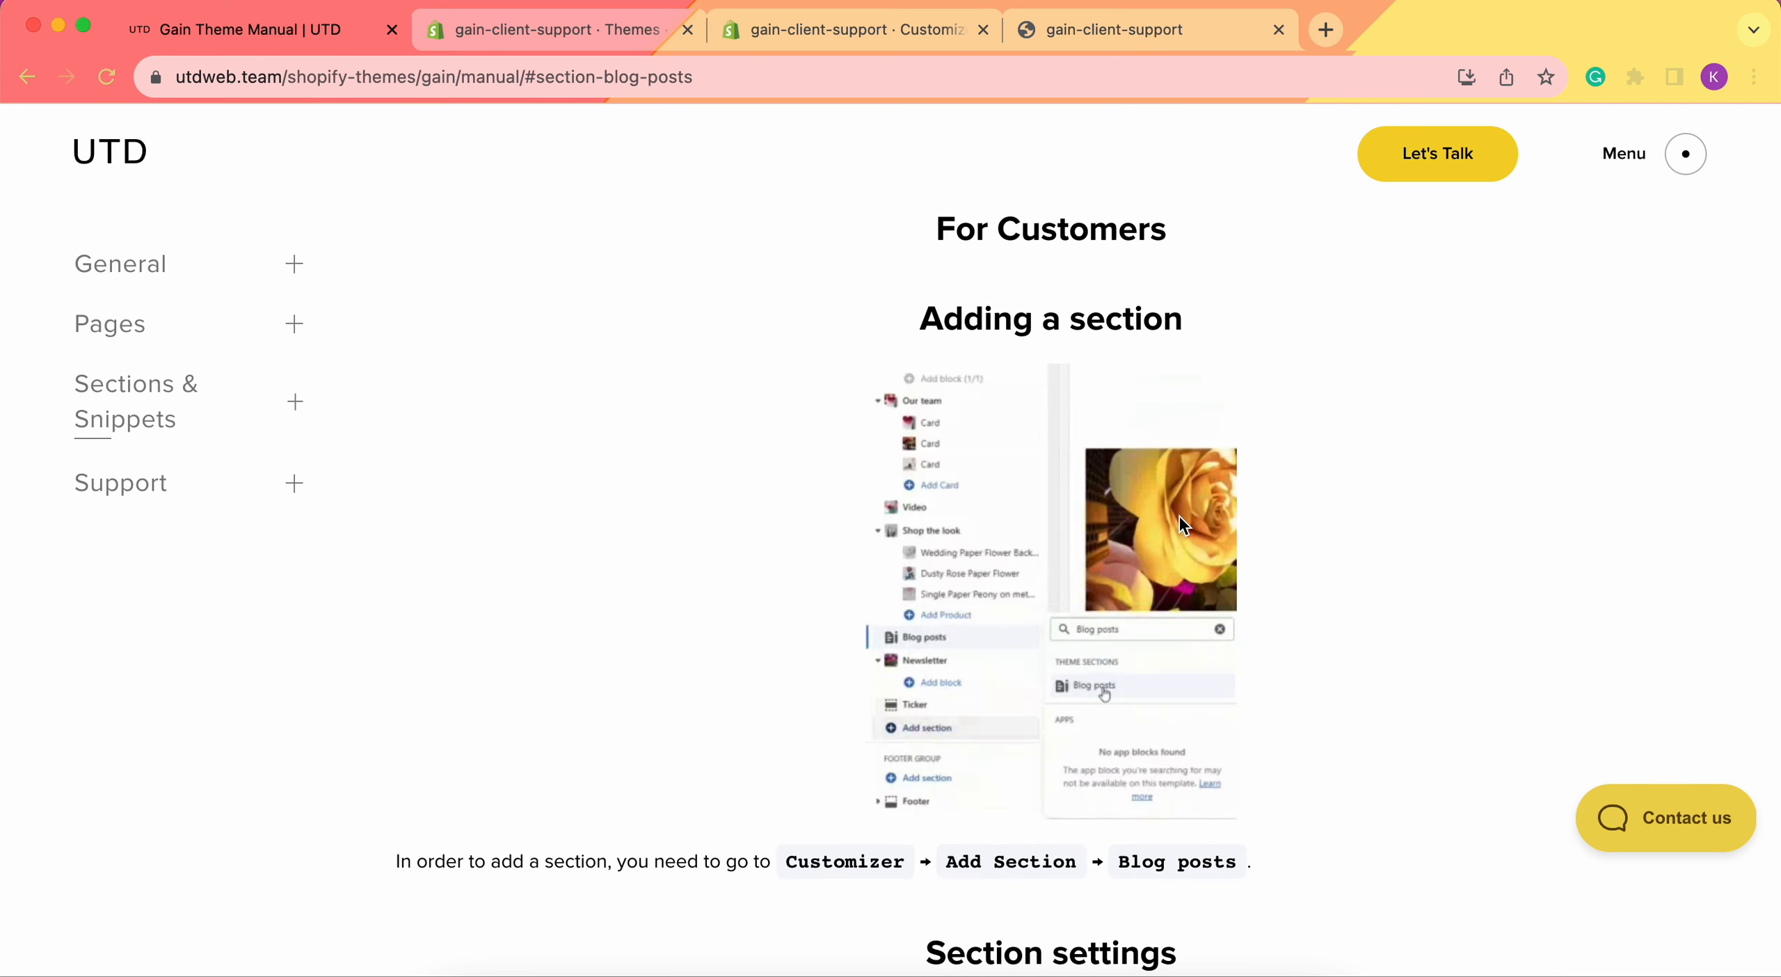